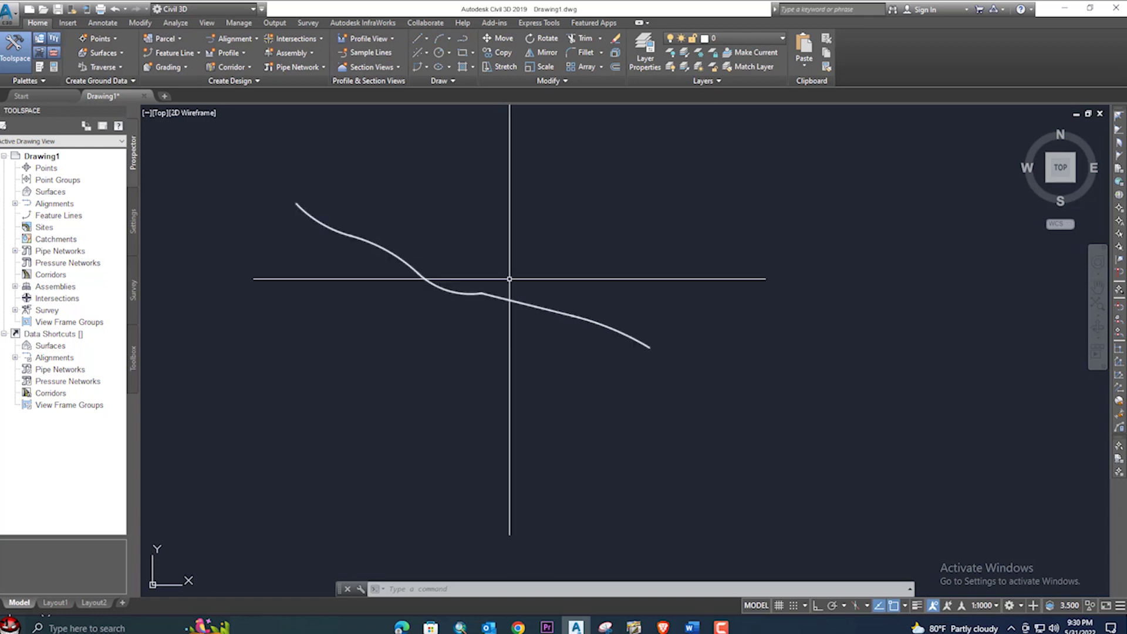
- Begin a trial polyline with one point beside the curve, then cancel it
middle_click_drag(536, 267, 480, 260)
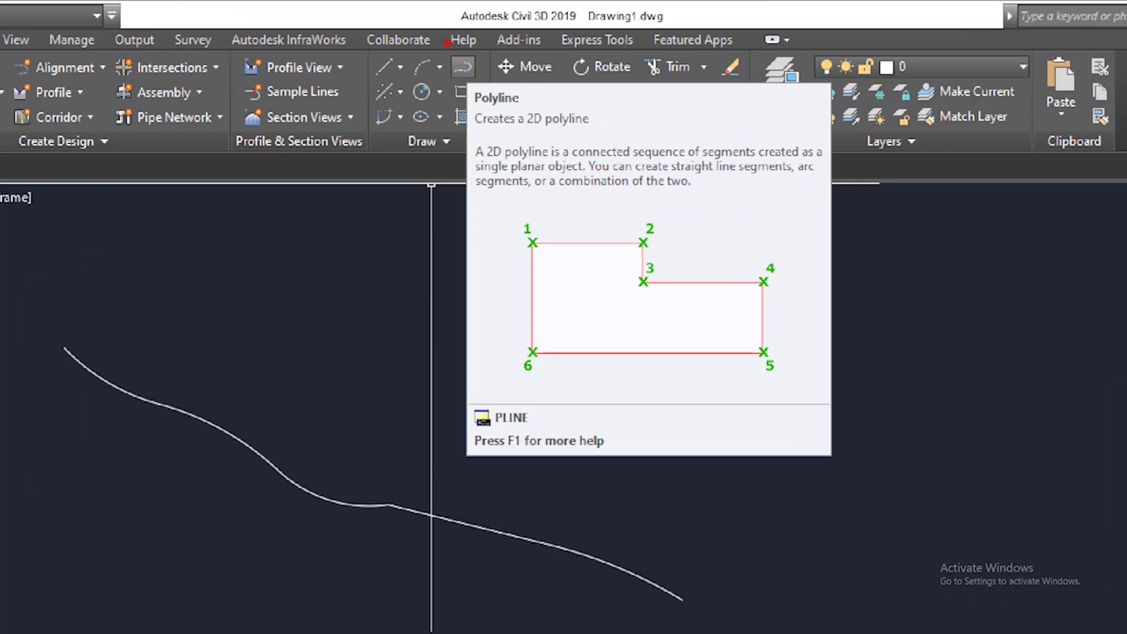
mouse_move(446, 42)
left_mouse_down()
mouse_move(499, 116)
mouse_move(598, 145)
left_mouse_up()
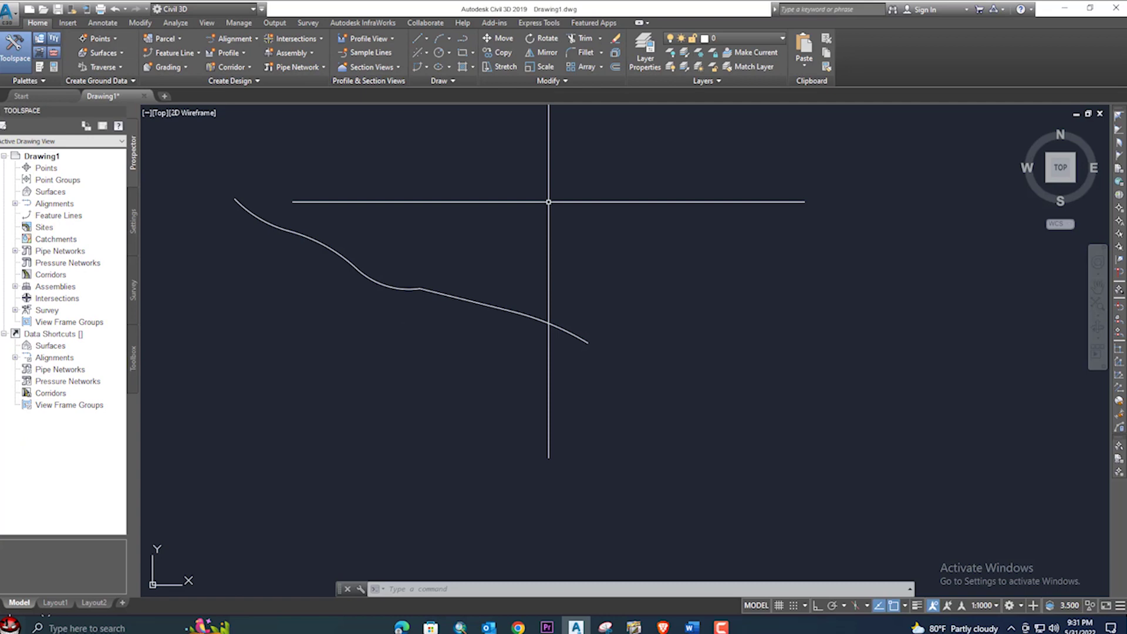
type("l")
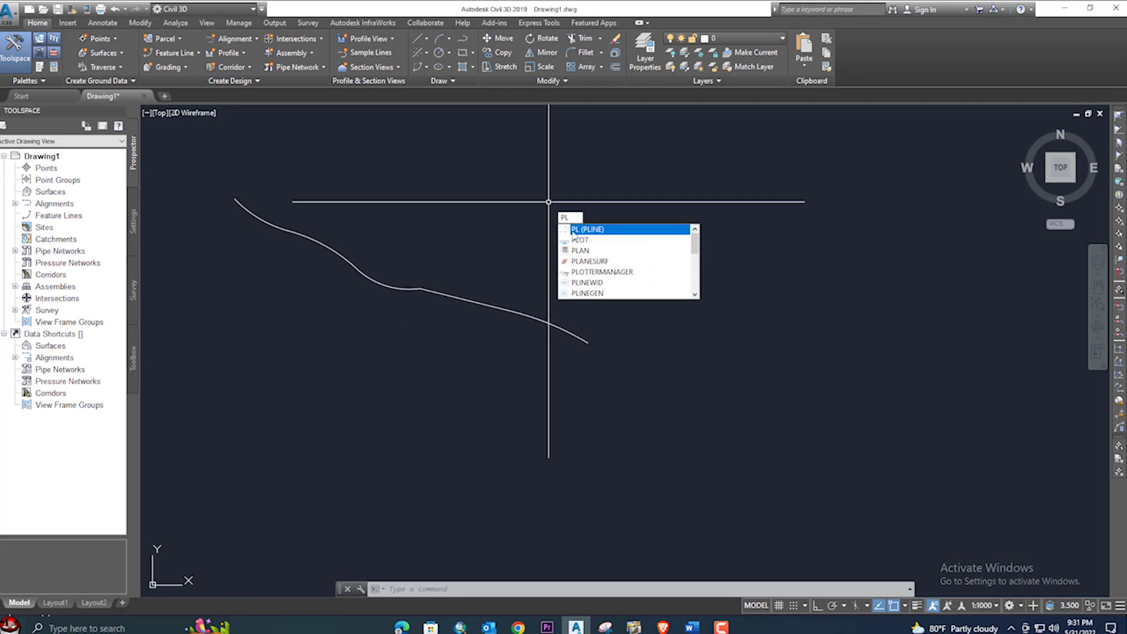
left_click(572, 231)
left_click(508, 114)
key("Escape")
key("Escape")
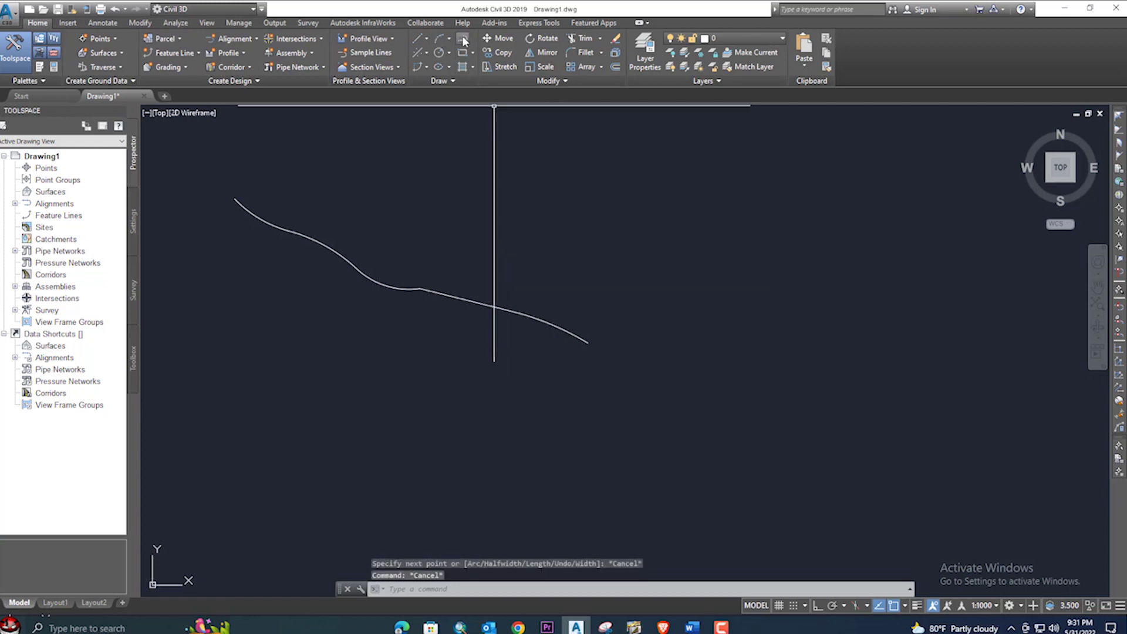
- Draw a four-segment zigzag polyline of straight segments beside the earlier curve
left_click(462, 39)
middle_click_drag(678, 244, 444, 216)
middle_click_drag(589, 510, 473, 508)
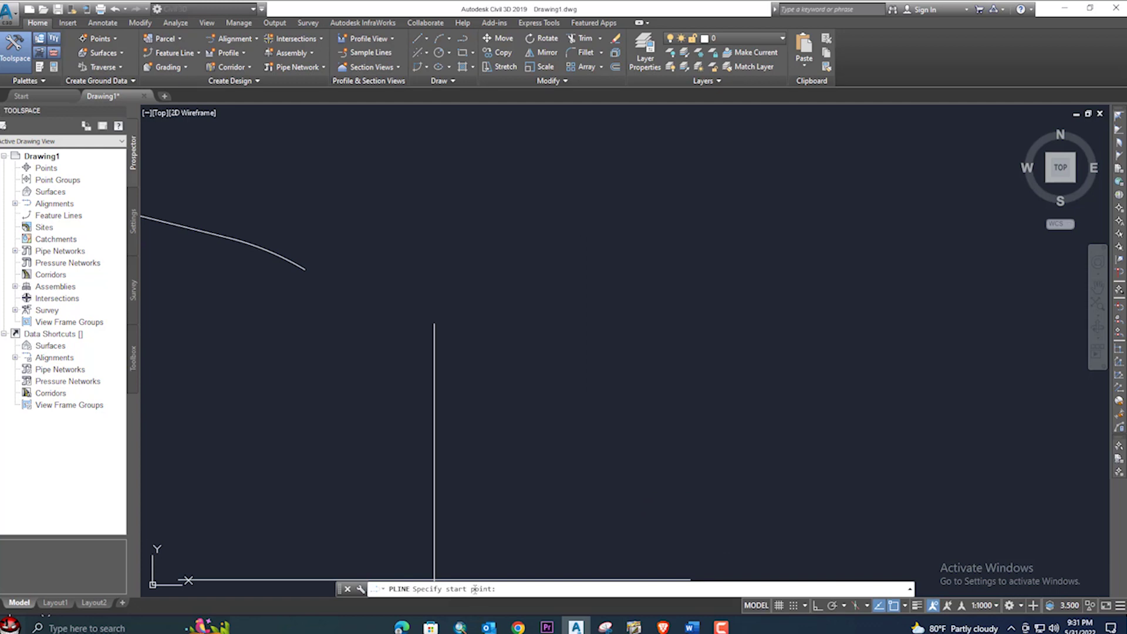
left_click(502, 329)
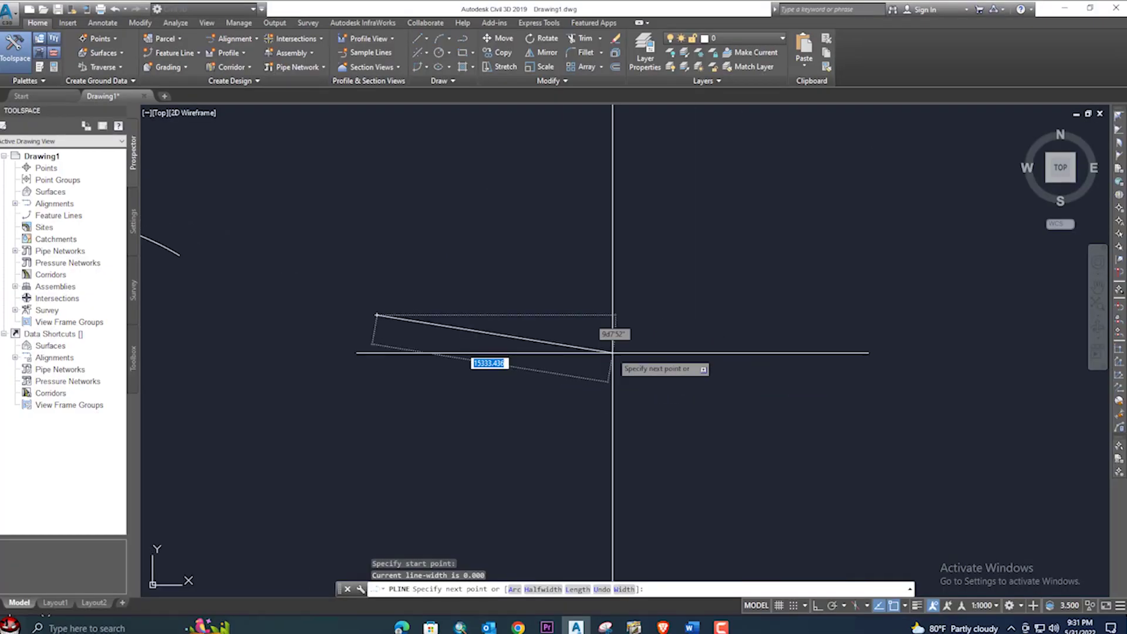
left_click(619, 333)
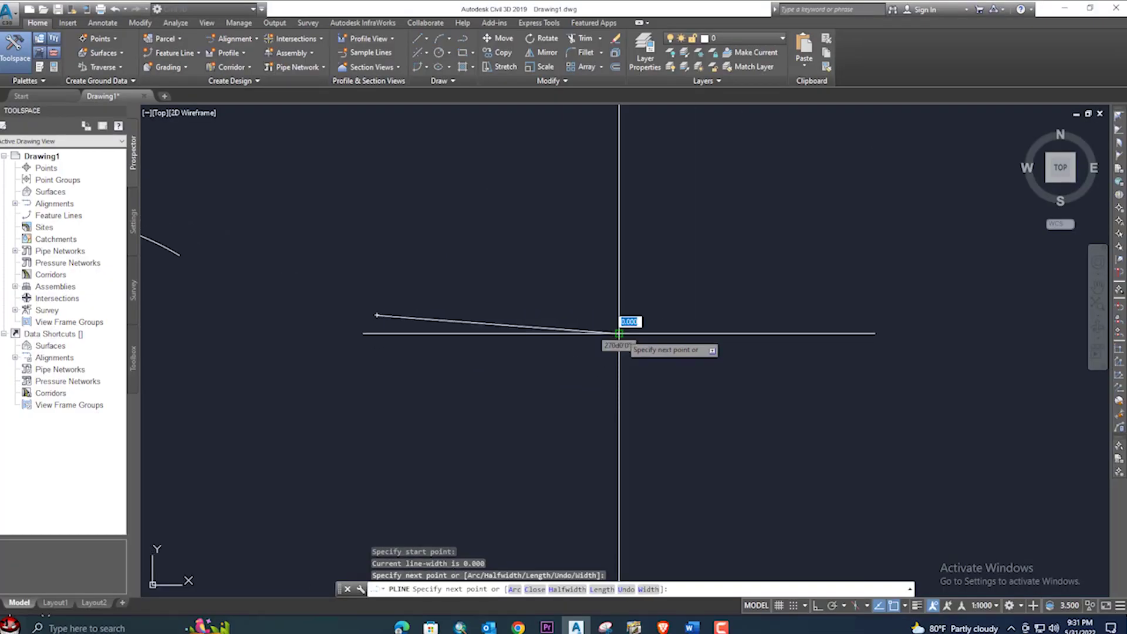
left_click(729, 397)
middle_click_drag(833, 452, 682, 443)
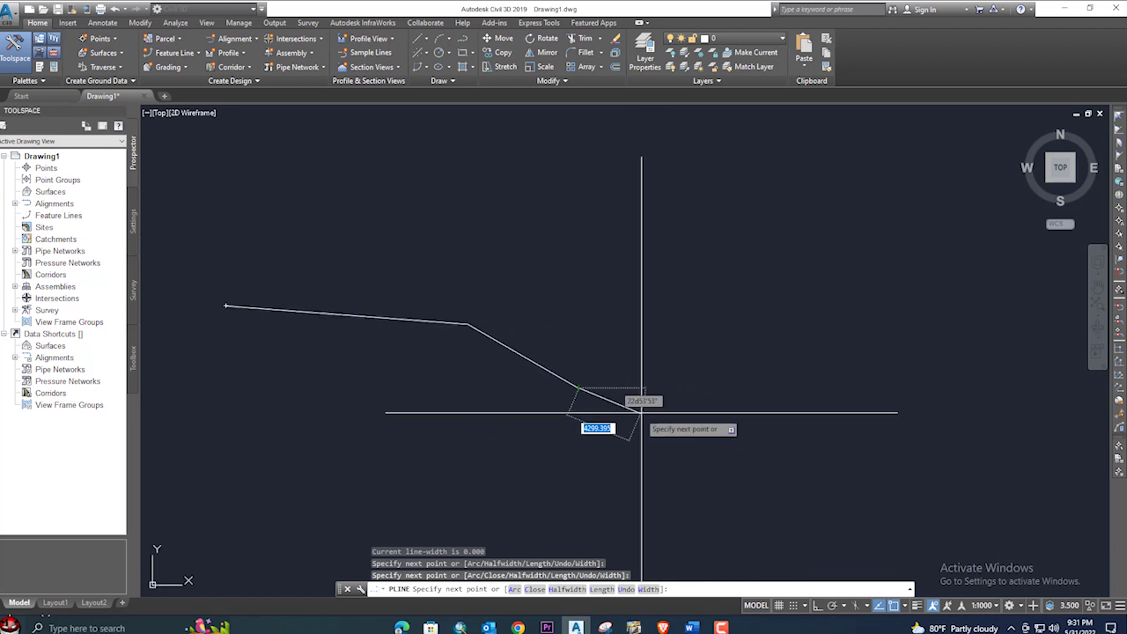
left_click(723, 406)
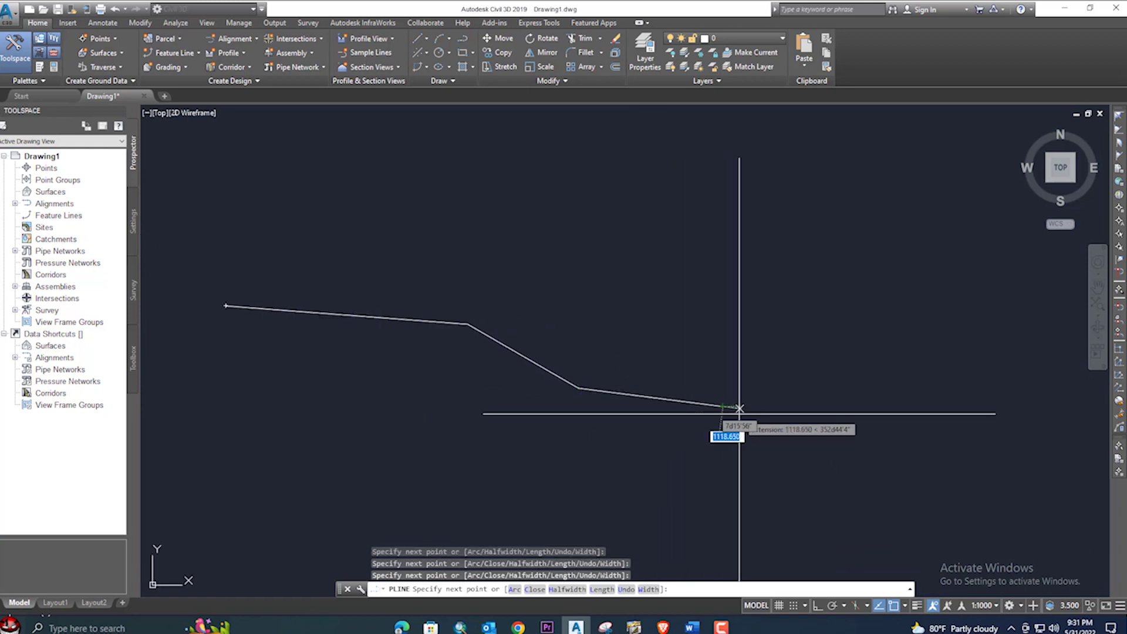
left_click(681, 318)
middle_click_drag(725, 322, 480, 334)
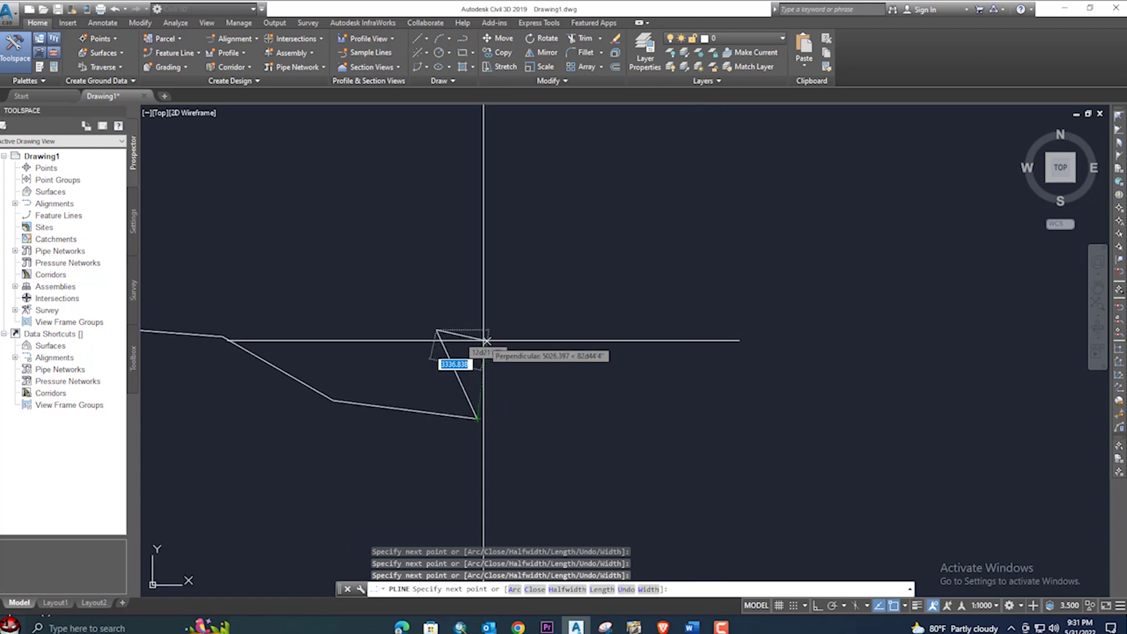
key("Escape")
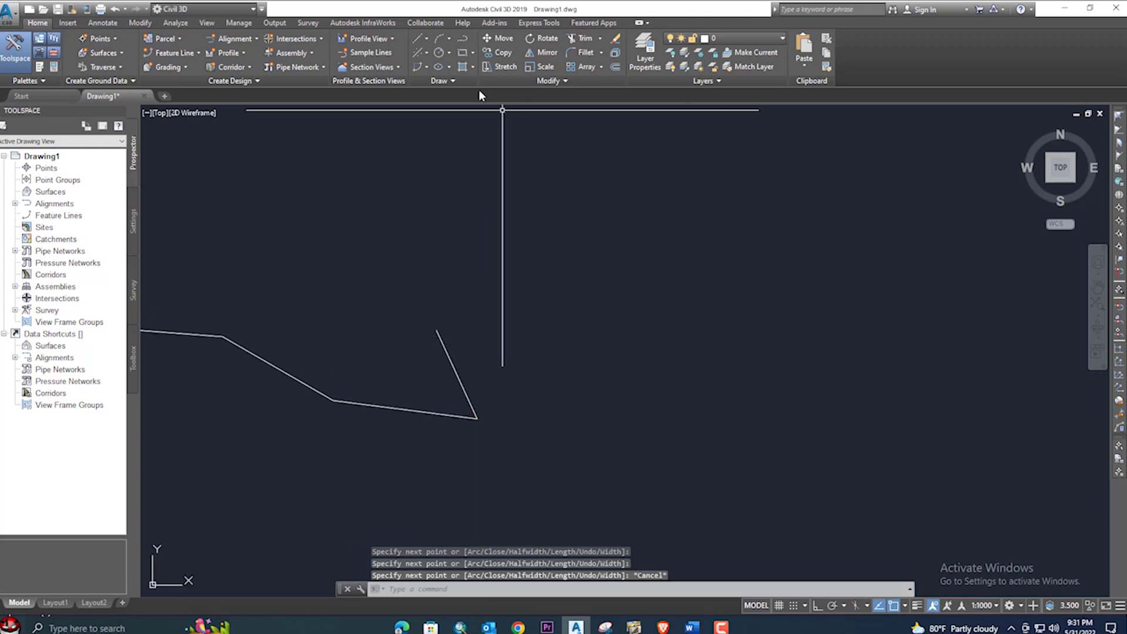
left_click(463, 41)
middle_click_drag(590, 310, 424, 302)
- Place a polyline start point and switch it to arc mode as a first attempt
middle_click_drag(583, 330, 503, 315)
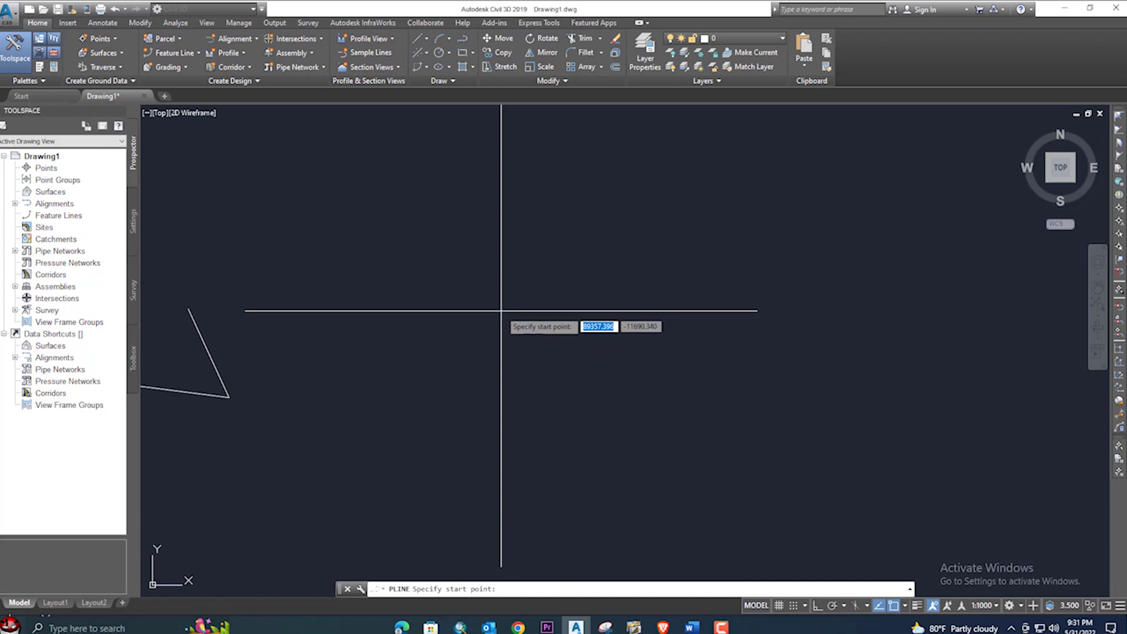
left_click(501, 310)
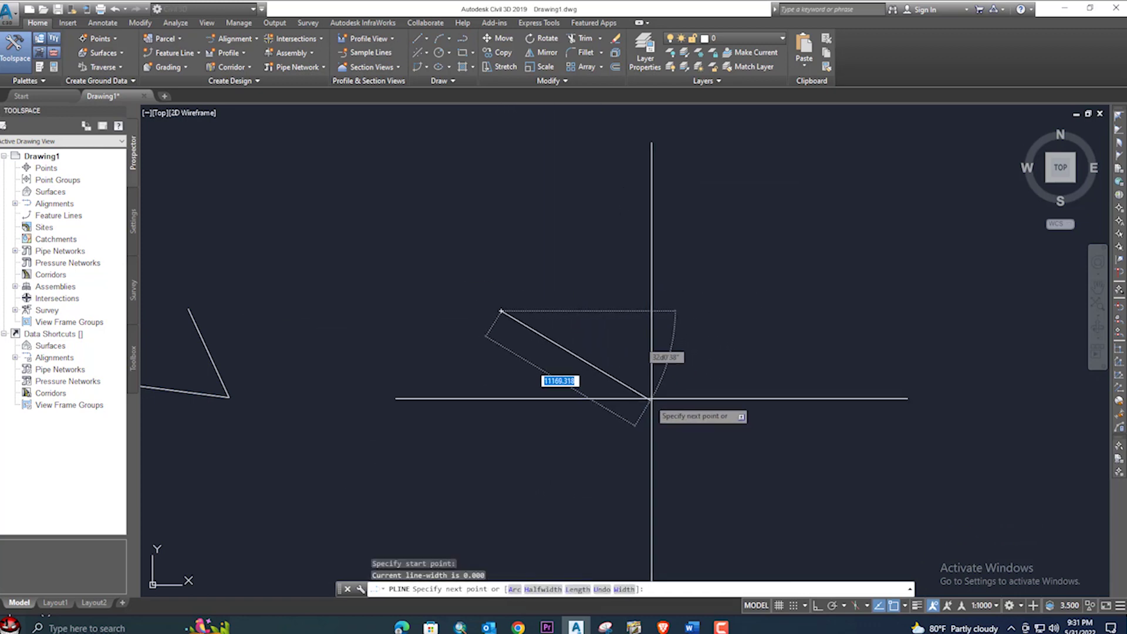
right_click(679, 361)
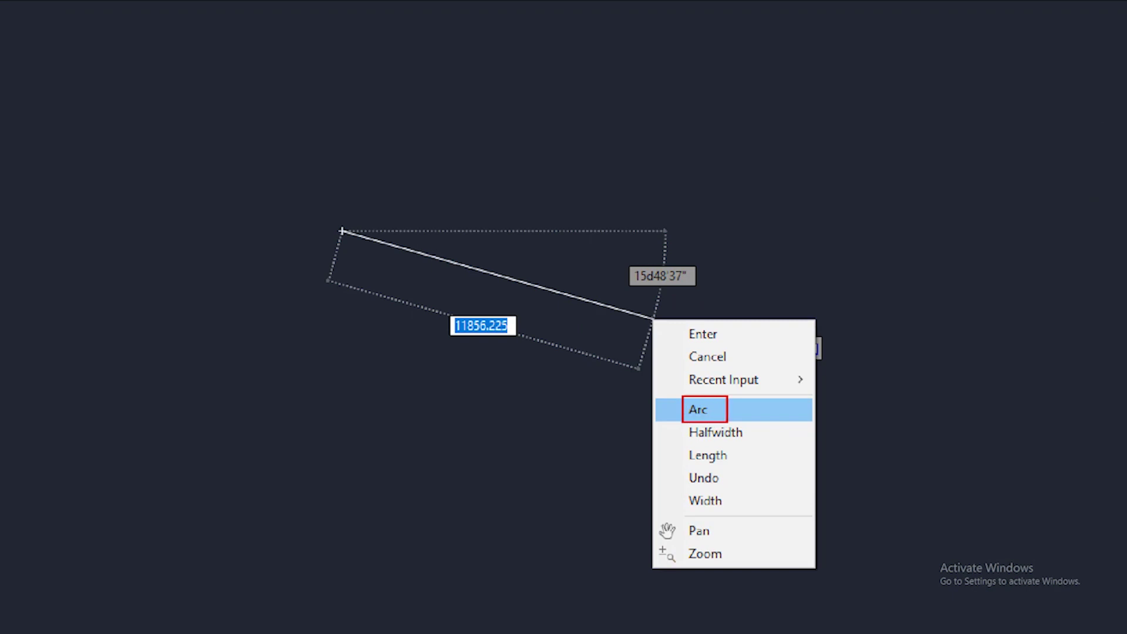
left_click(698, 409)
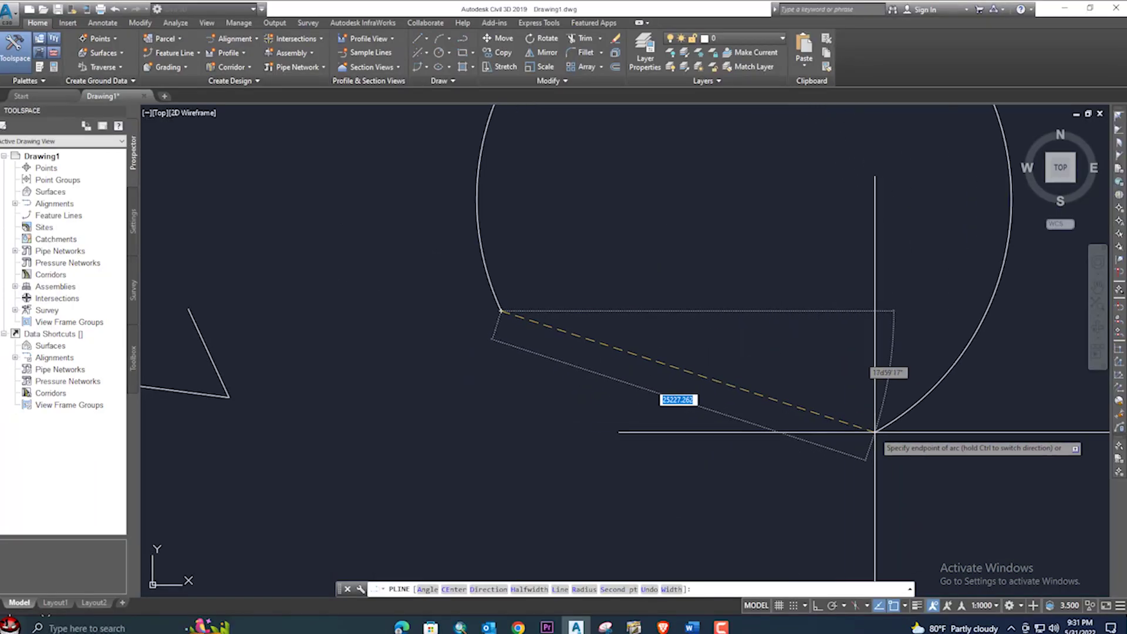
scroll(798, 433, "down", 4)
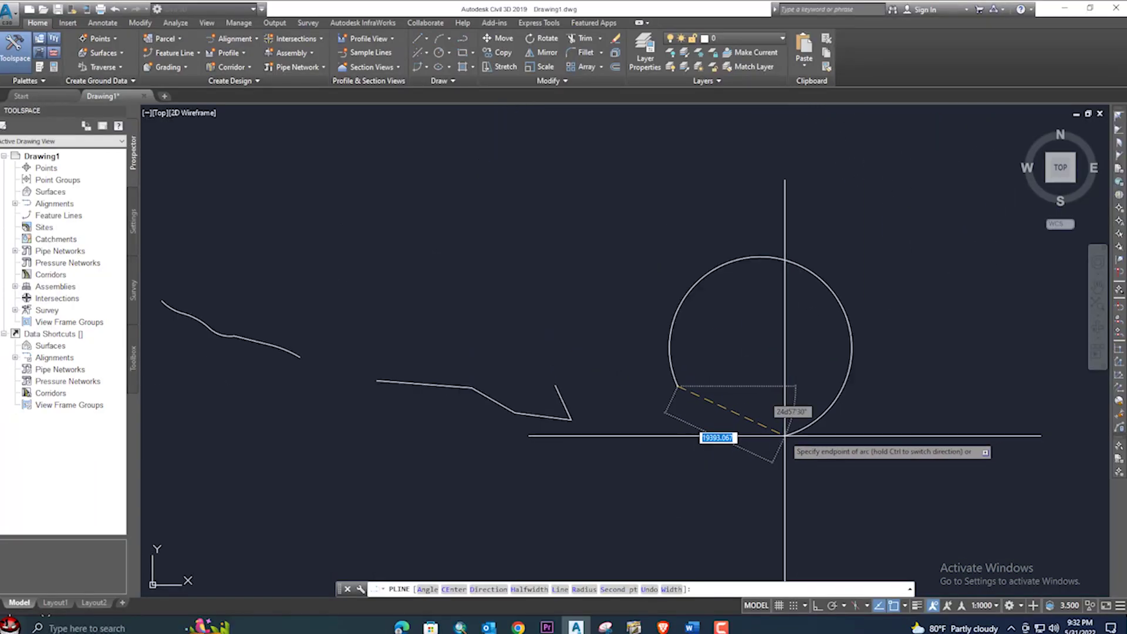
middle_click_drag(902, 256, 679, 383)
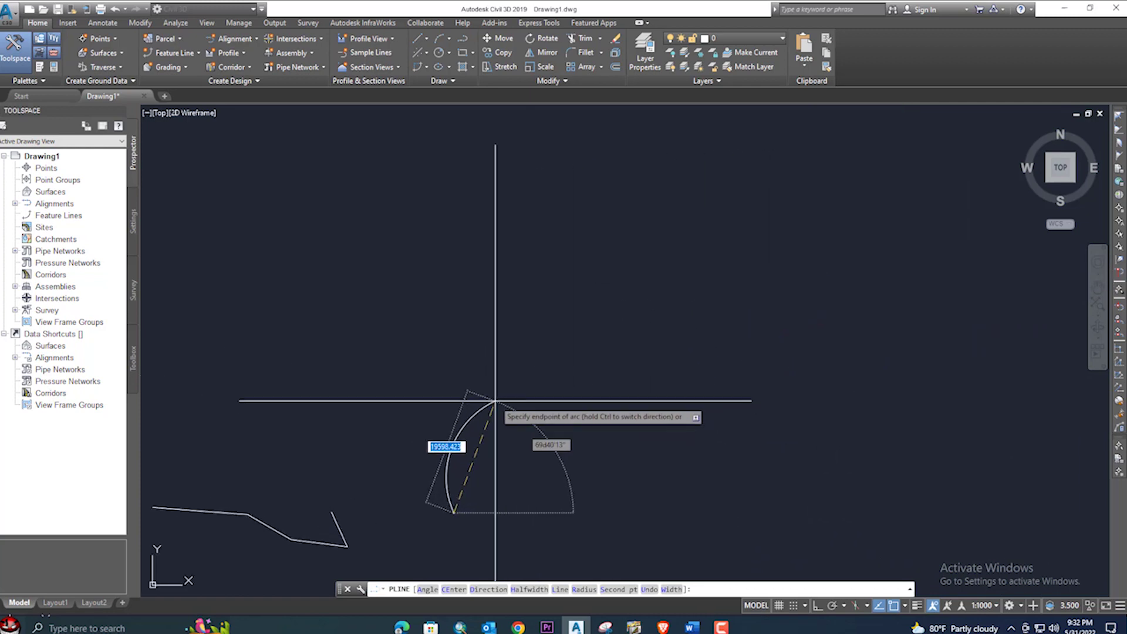
- Restart the polyline in arc mode and chain three arc segments into an S-curve
left_click(463, 38)
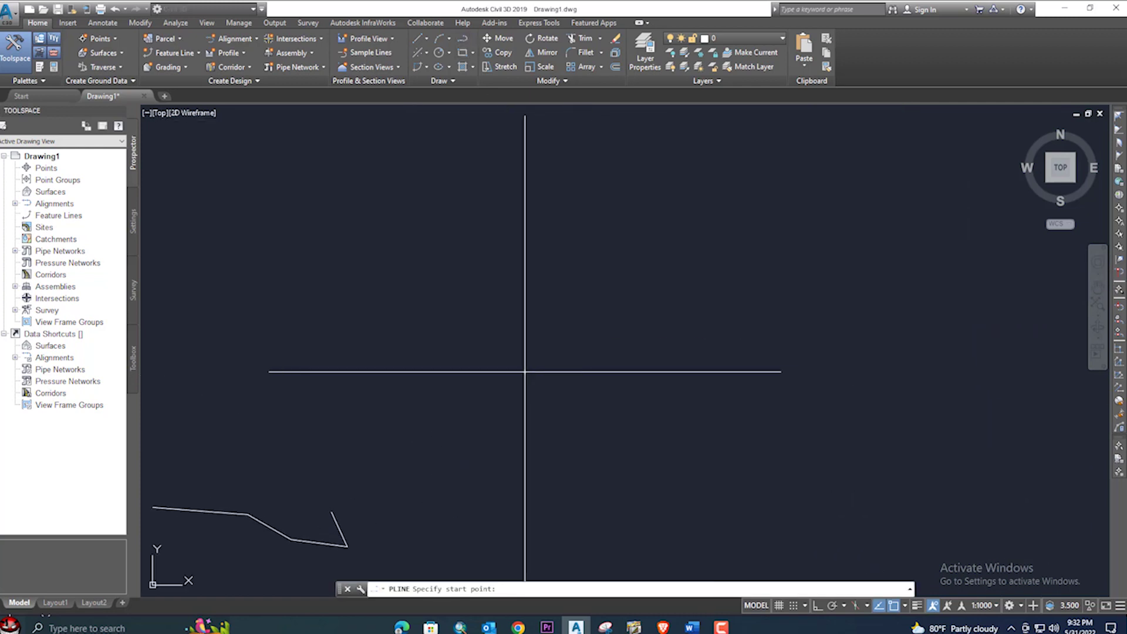
left_click(525, 372)
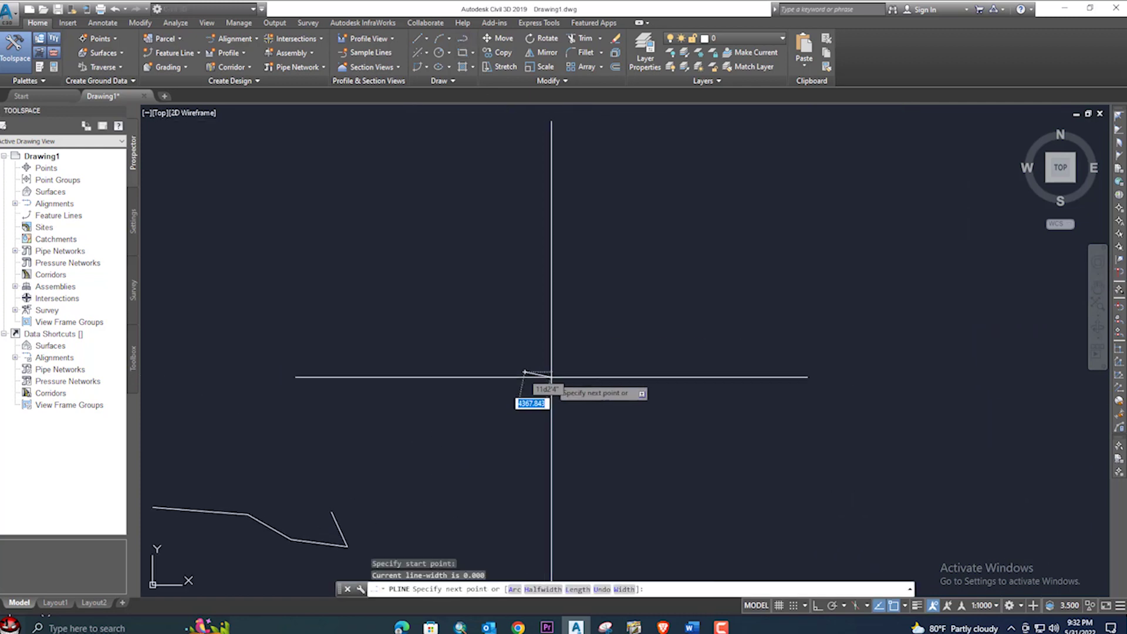
left_click(514, 590)
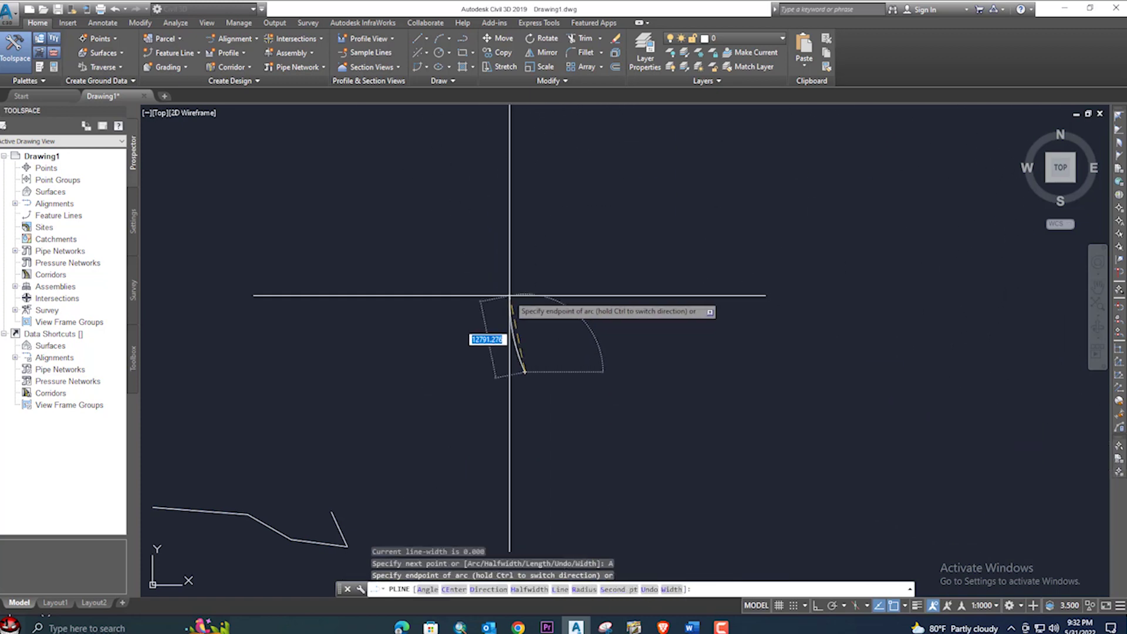
scroll(537, 165, "up", 2)
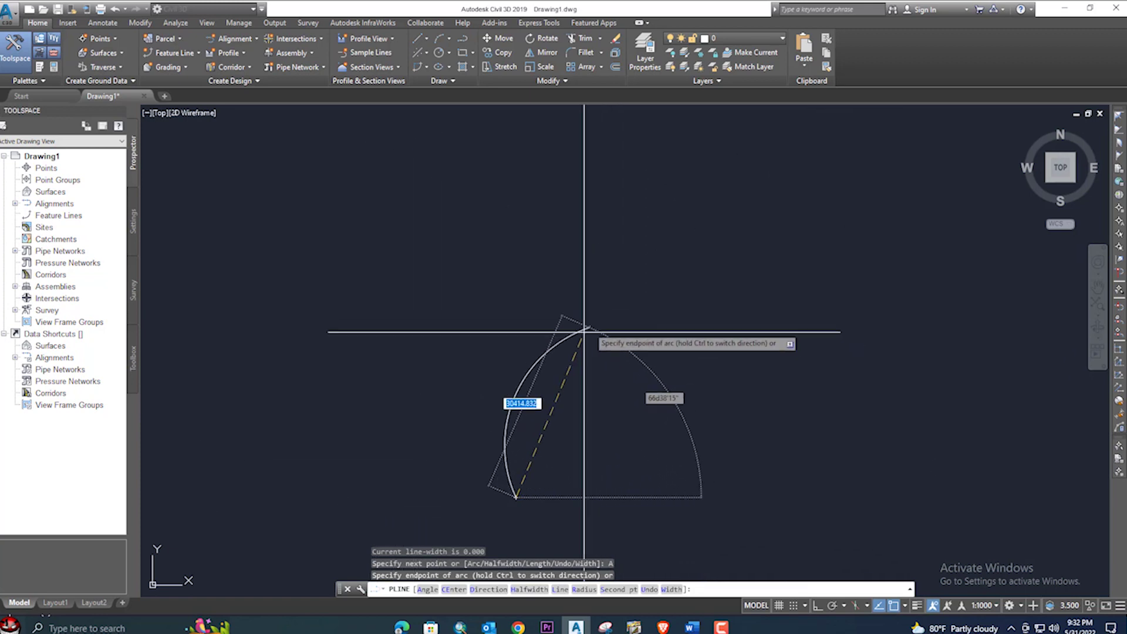
left_click(414, 419)
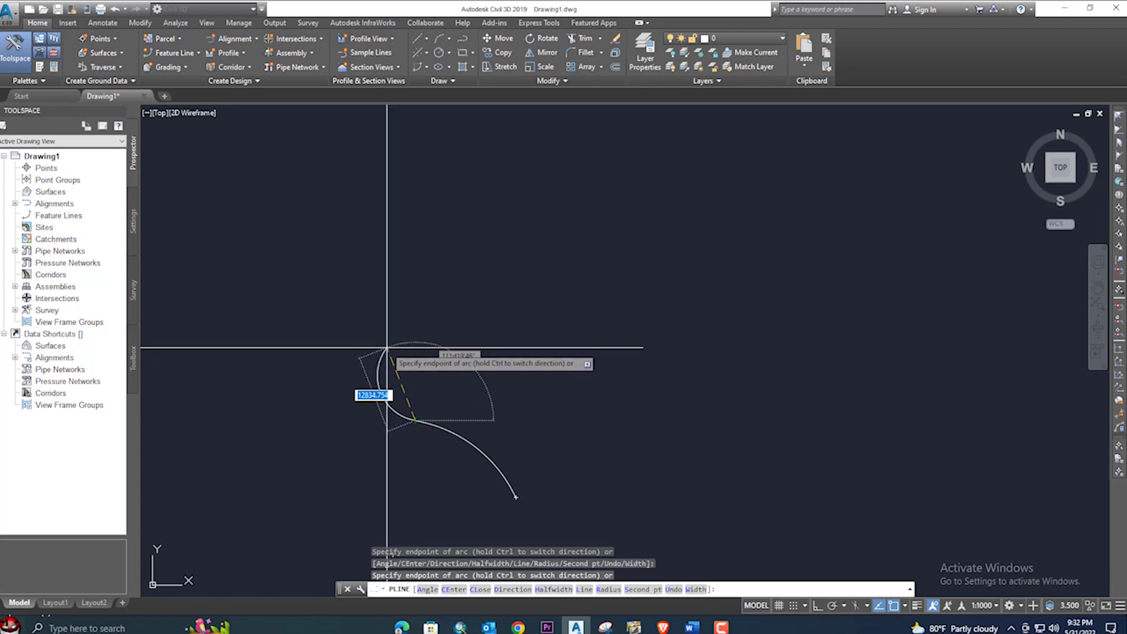
left_click(316, 360)
middle_click_drag(316, 360, 590, 448)
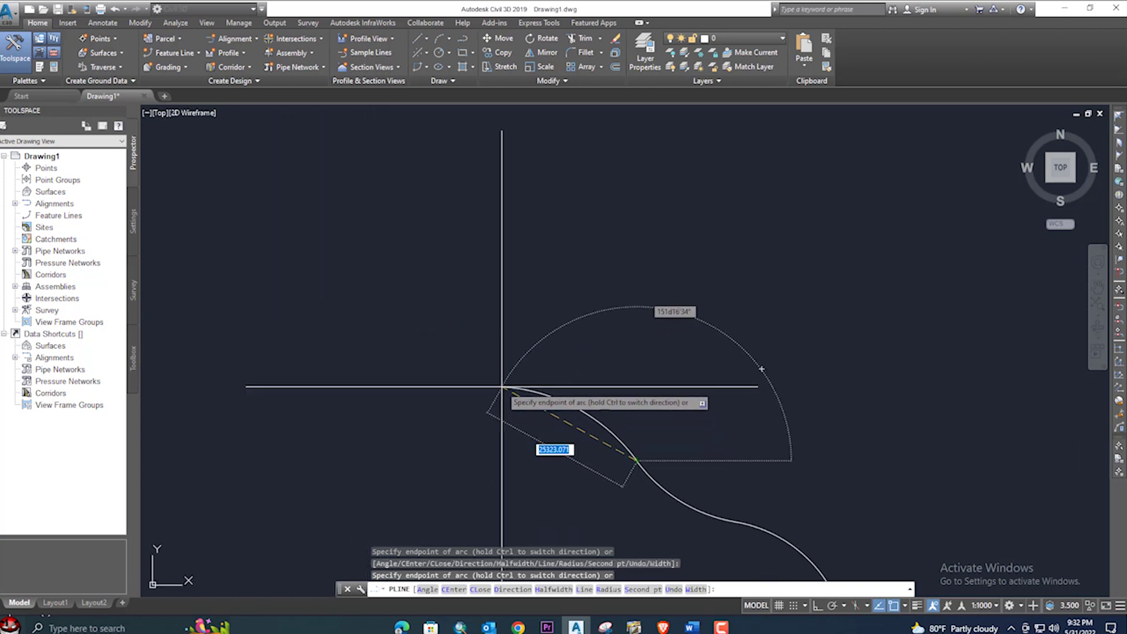
left_click(497, 382)
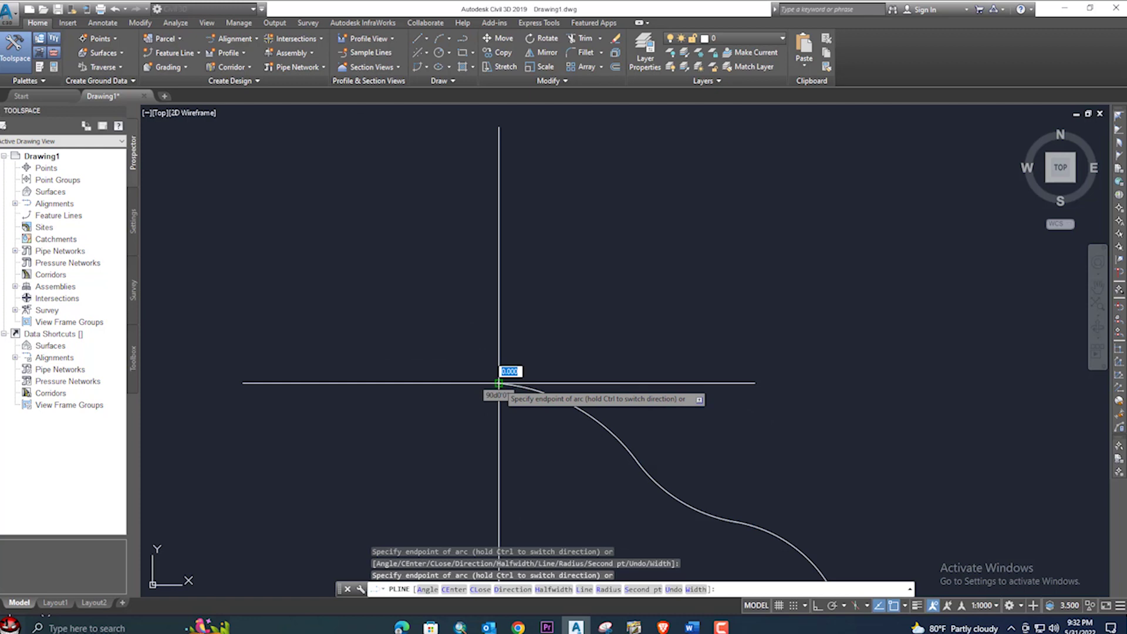
right_click(439, 335)
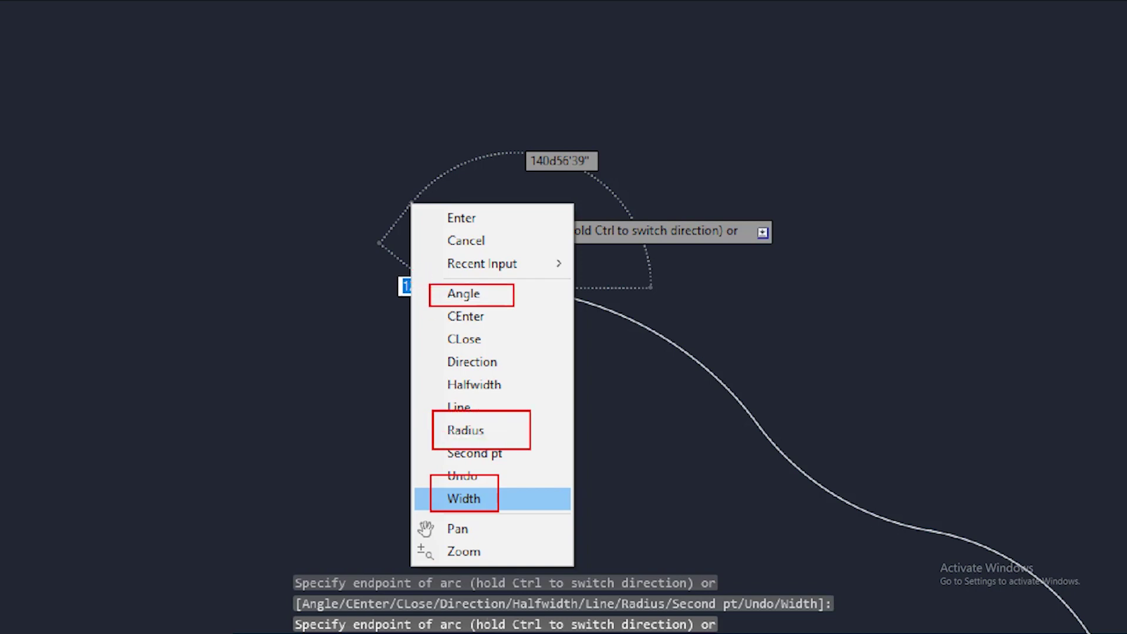
- Give the arc polyline 0 starting and ending width, then end the command
left_click(463, 499)
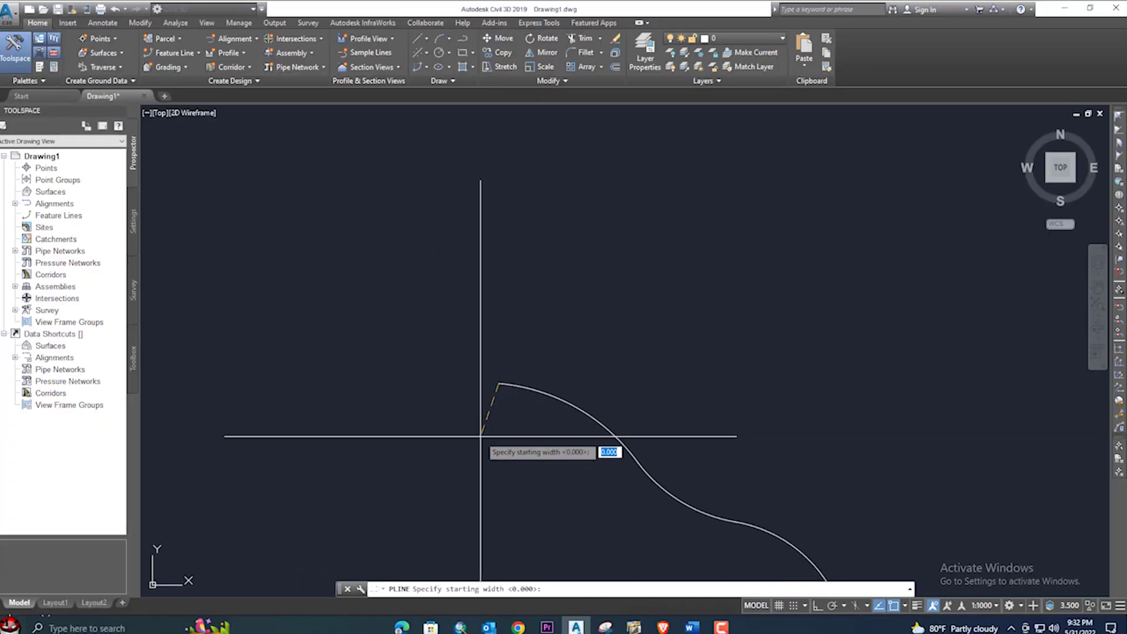
key("Return")
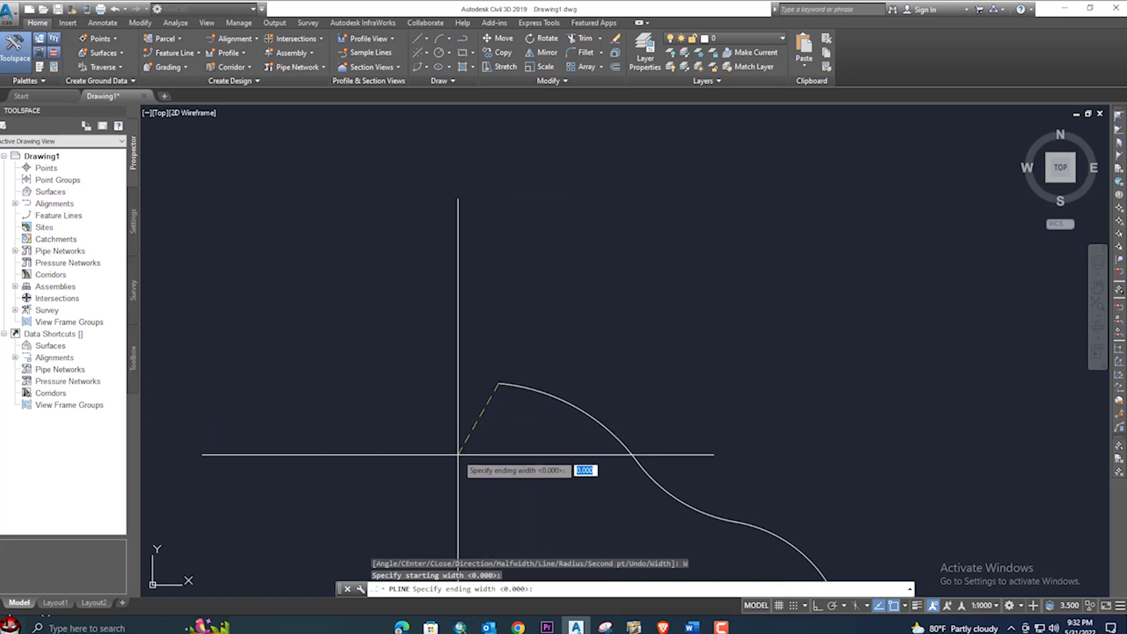
key("Return")
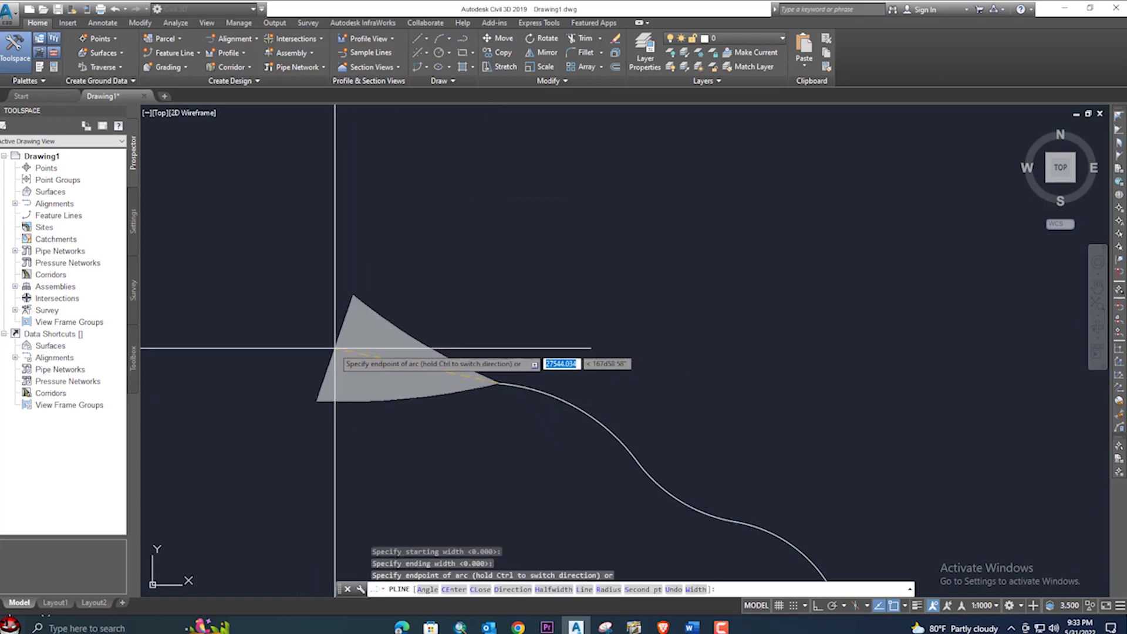
key("Escape")
middle_click_drag(494, 382, 363, 289)
middle_click_drag(515, 352, 417, 280)
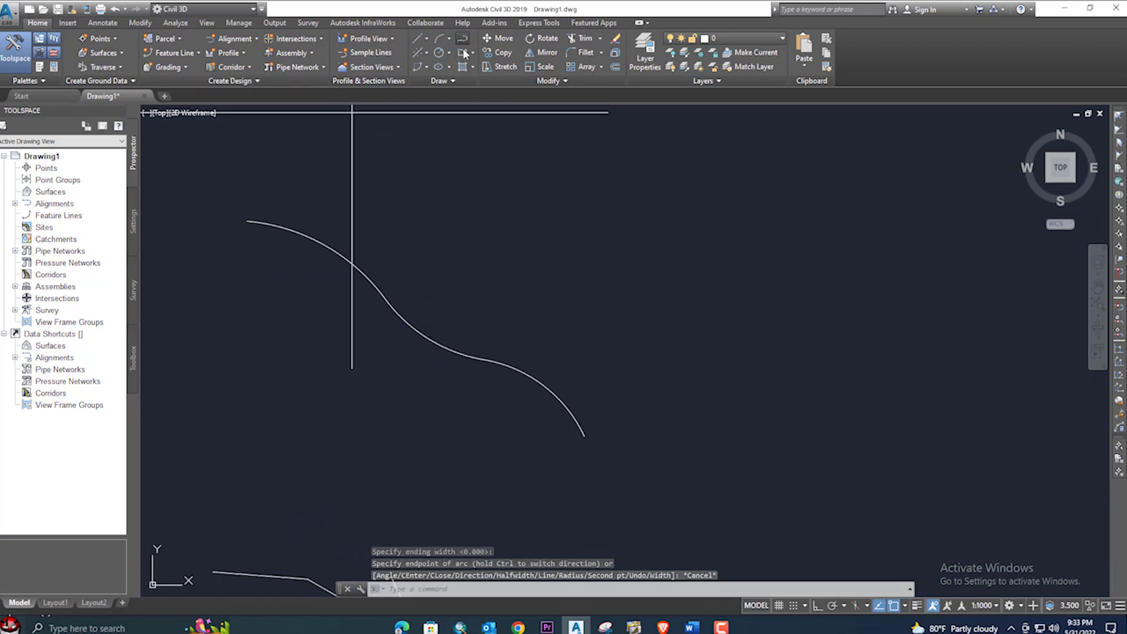
- Start another polyline and place its start point
key("Return")
middle_click_drag(694, 382, 551, 362)
left_click(608, 377)
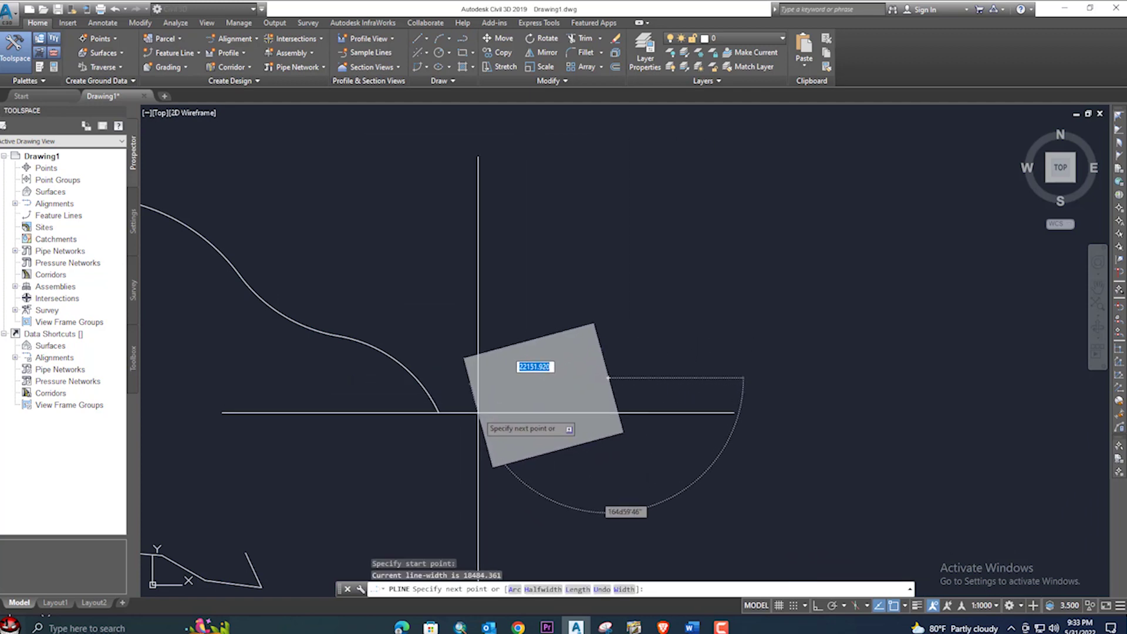
- Set the new polyline's starting and ending width to 0
type("w")
key("Return")
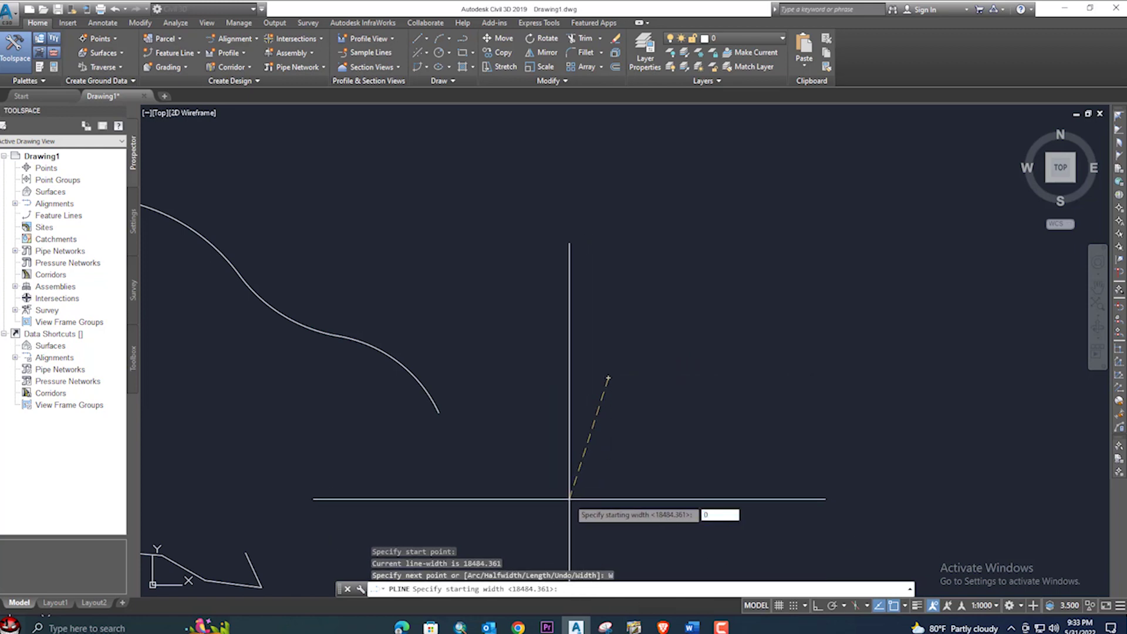
key("Return")
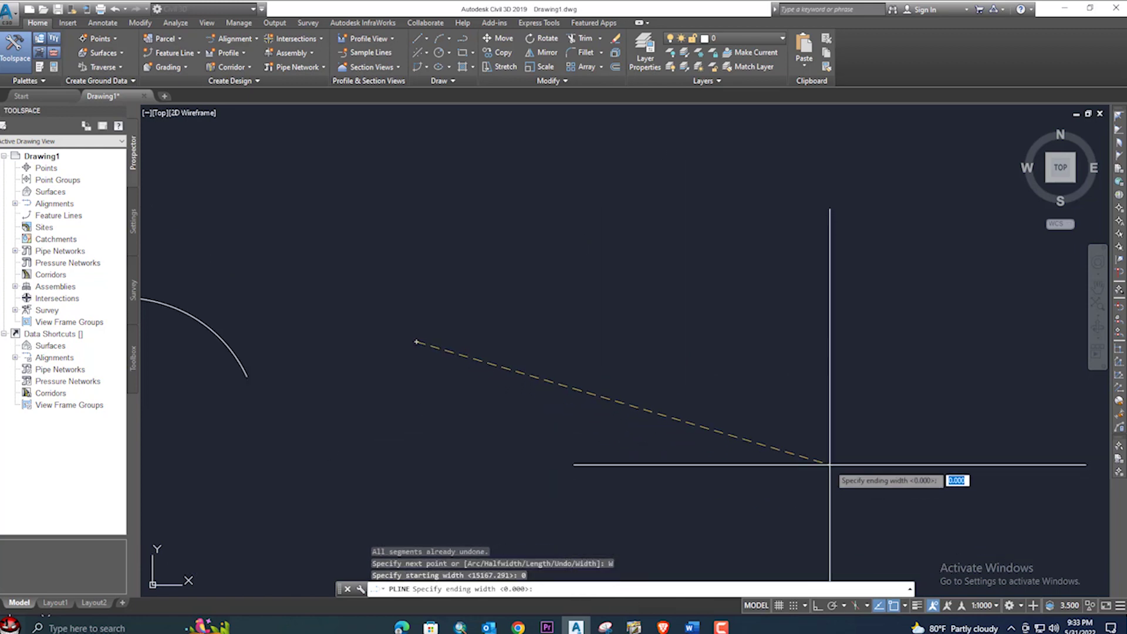
key("Return")
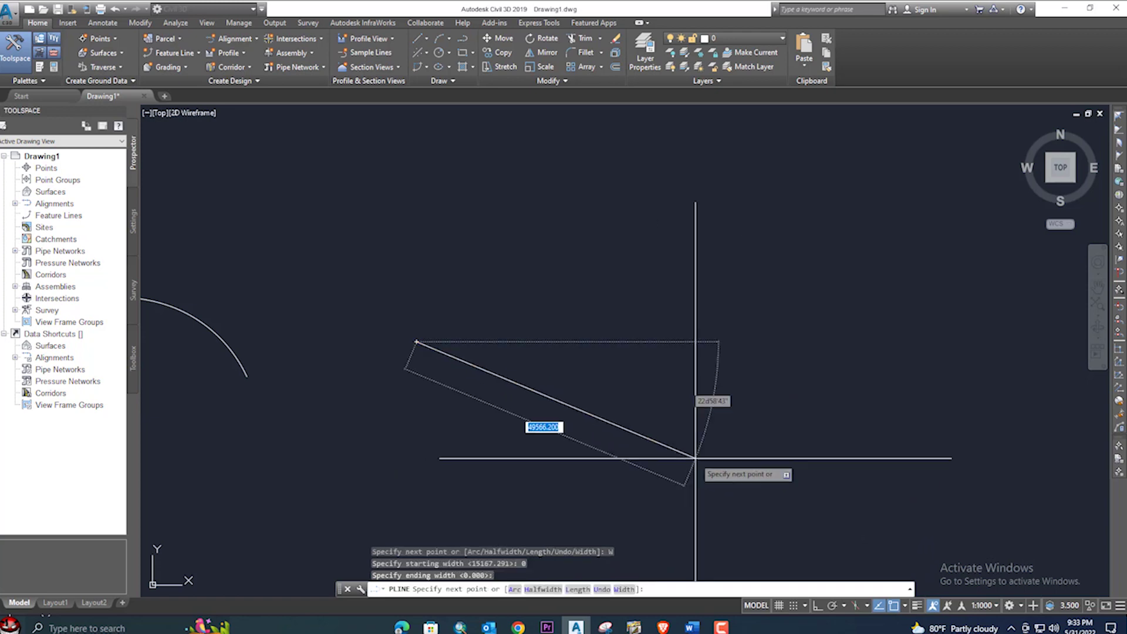
scroll(666, 430, "up", 1)
middle_click_drag(748, 415, 694, 415)
- Try a polyline width of 5, then undo the wide segment
type("w")
key("Return")
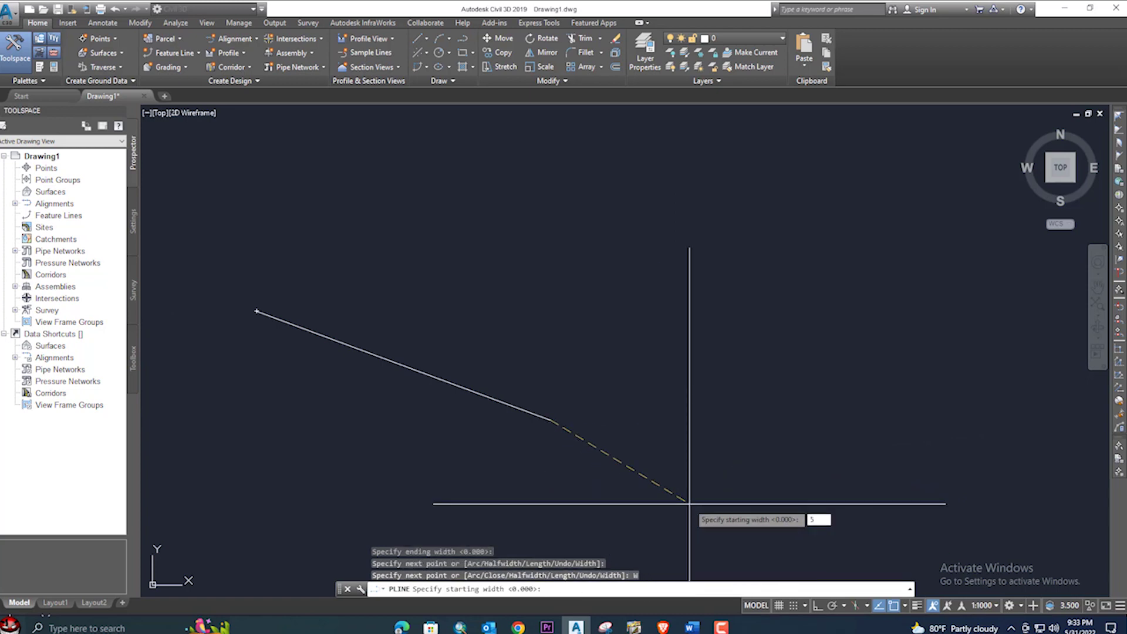
type("5")
key("Return")
key("Return")
middle_click_drag(812, 485, 785, 416)
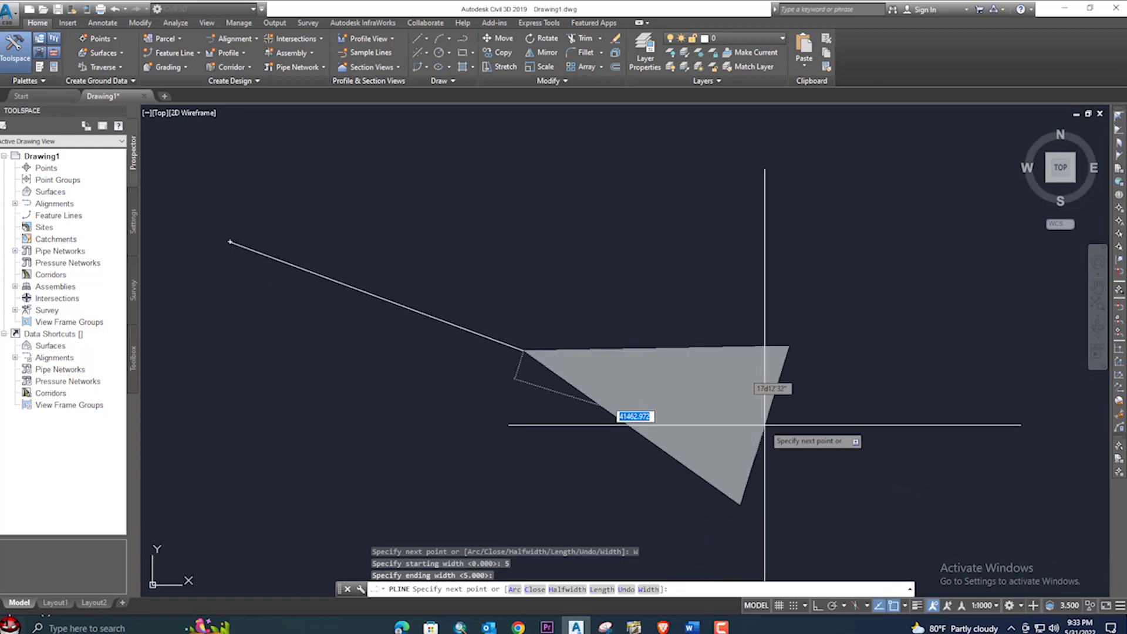
type("u")
key("Return")
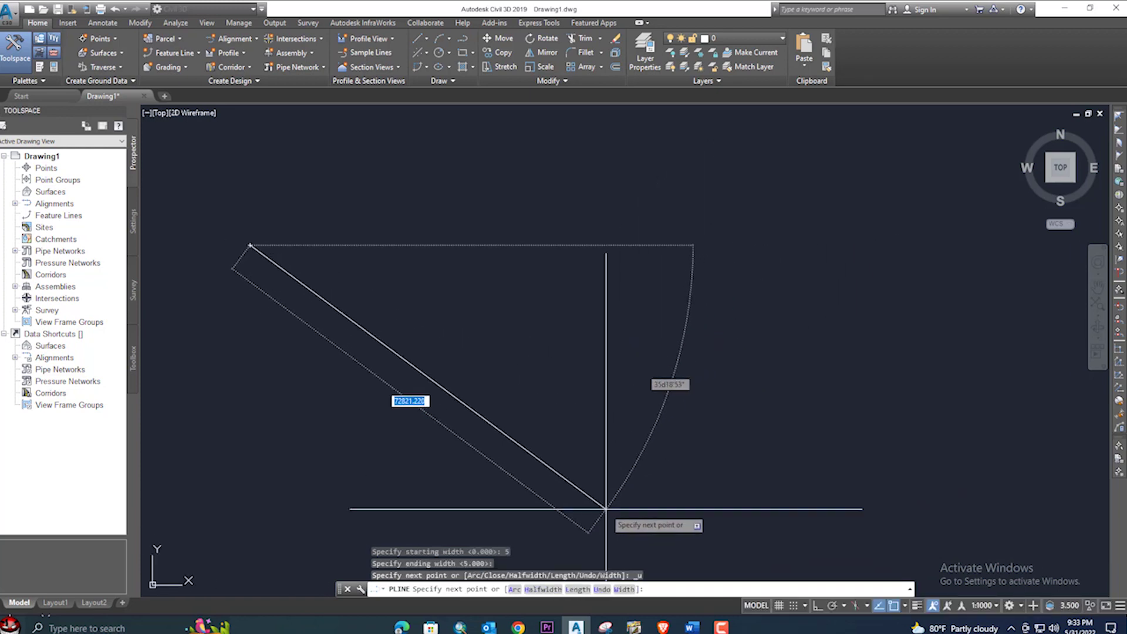
- Draw one arc segment, then switch back to lines and add three straight vertices
type("A")
key("Return")
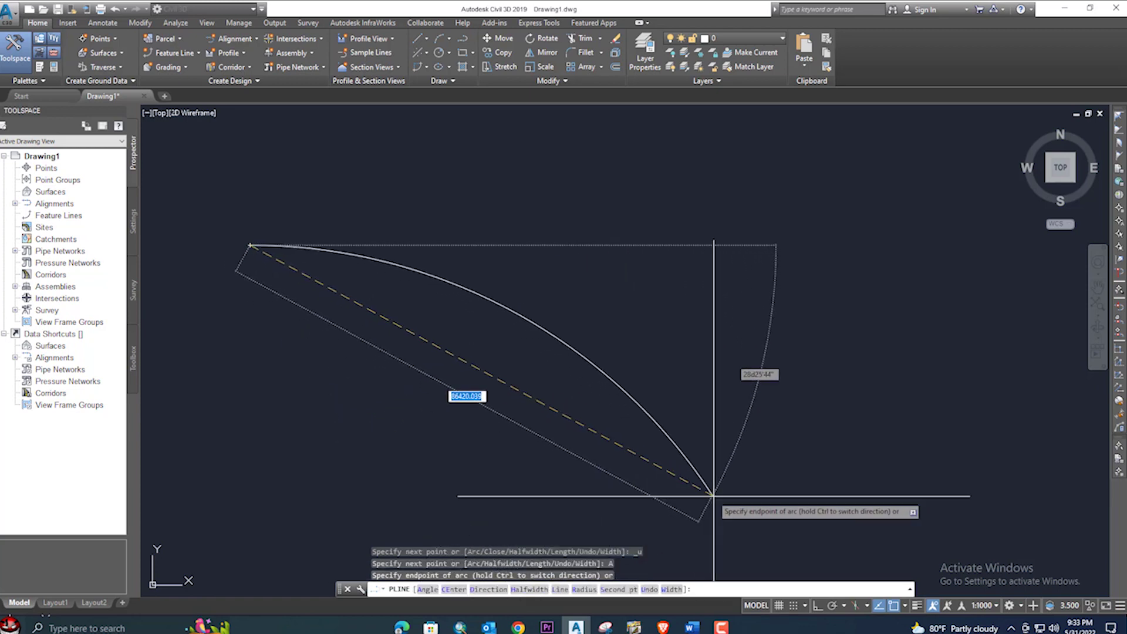
left_click(713, 496)
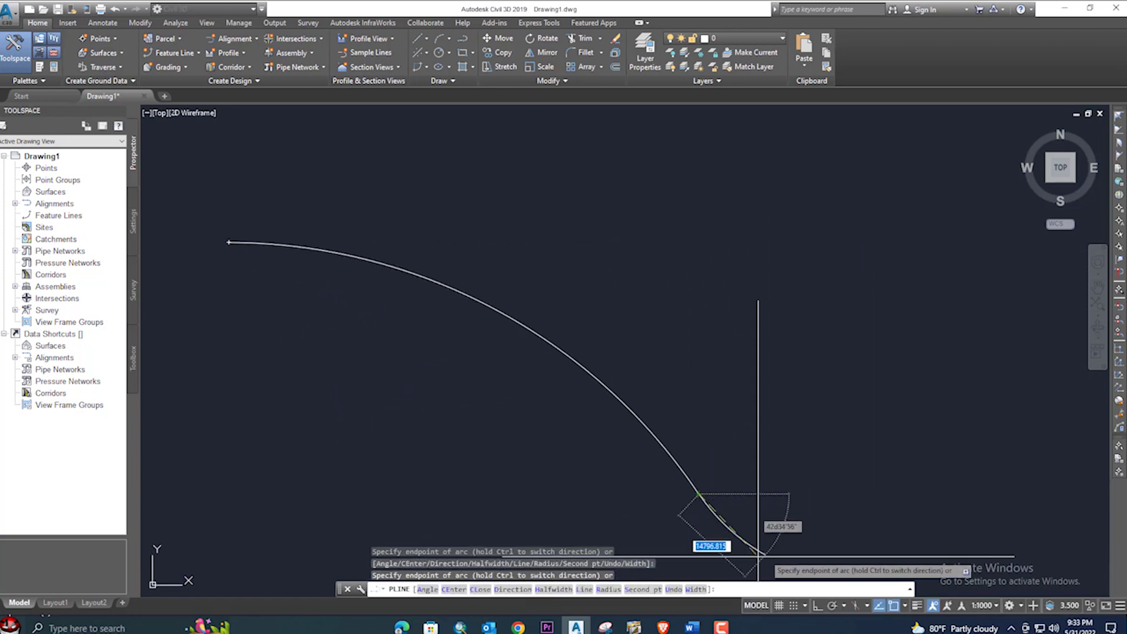
right_click(836, 385)
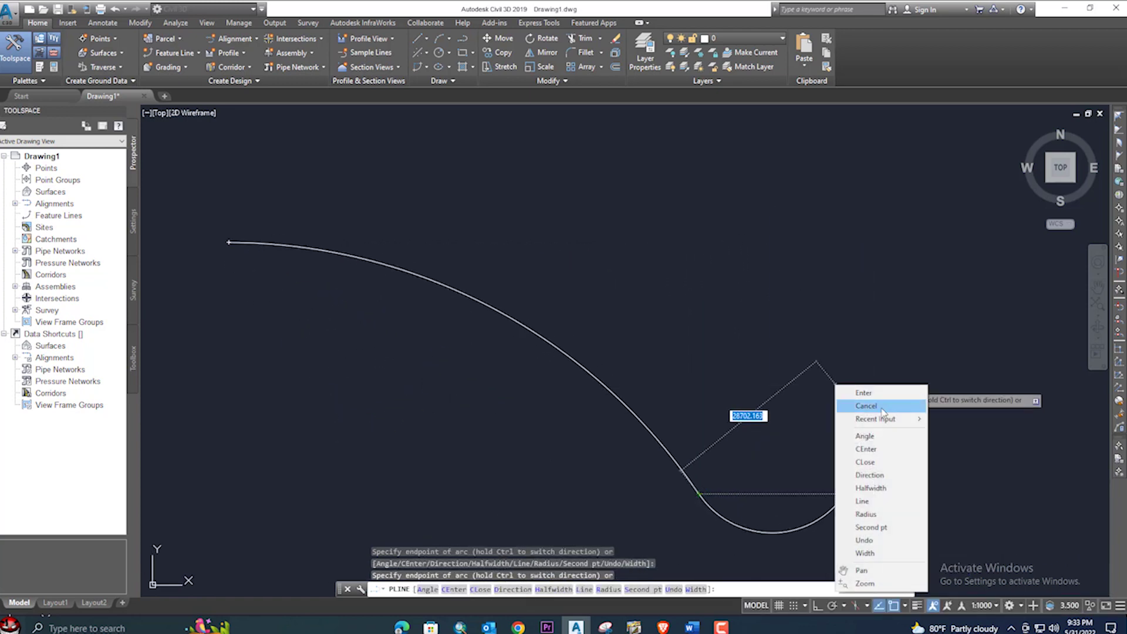
left_click(863, 501)
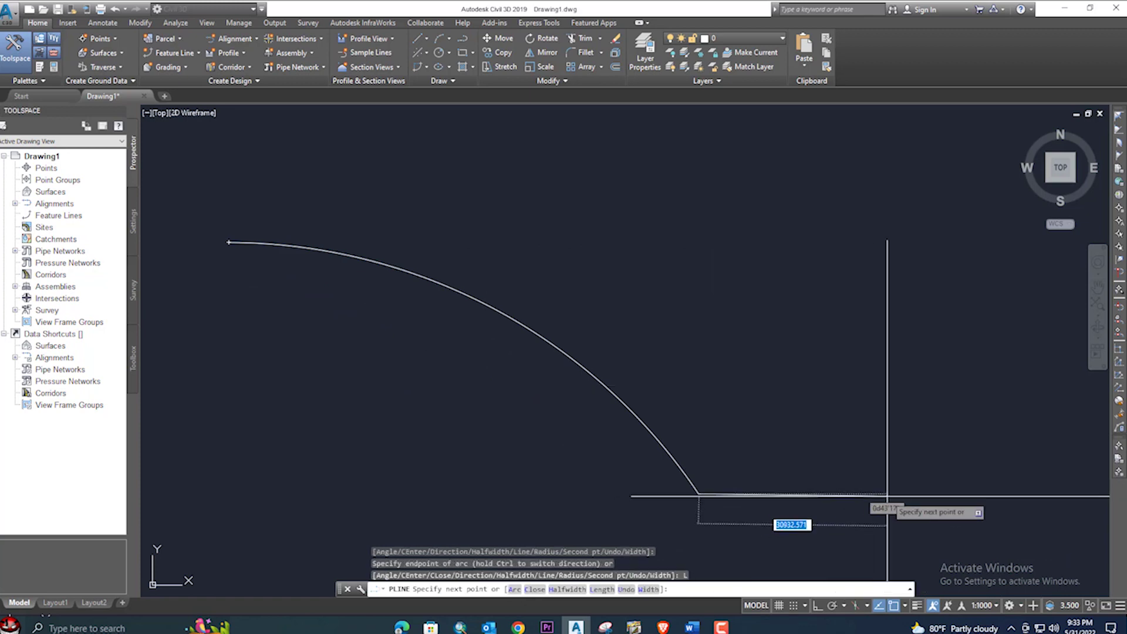
left_click(888, 473)
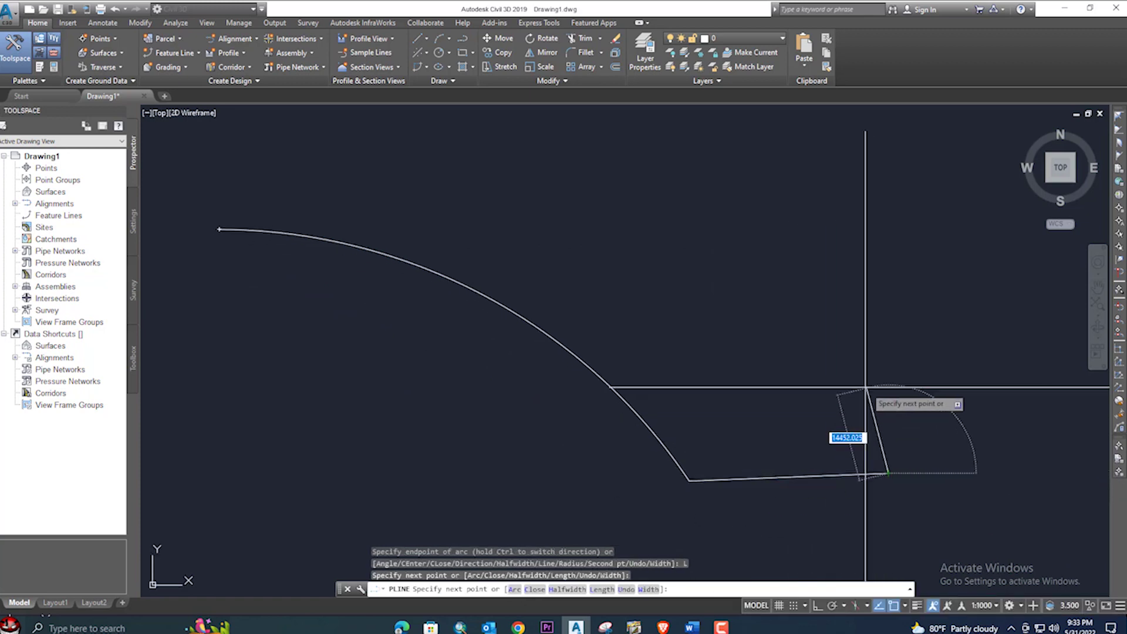
left_click(817, 305)
left_click(673, 268)
middle_click_drag(624, 244, 687, 456)
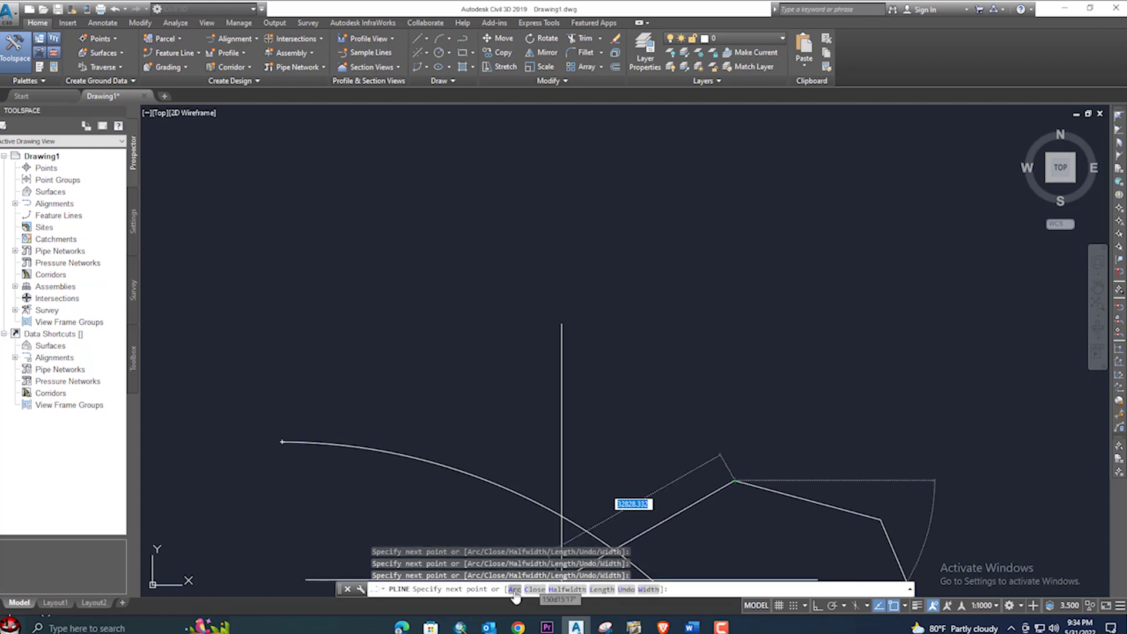
- Switch the trial polyline back to arcs and end it
right_click(594, 332)
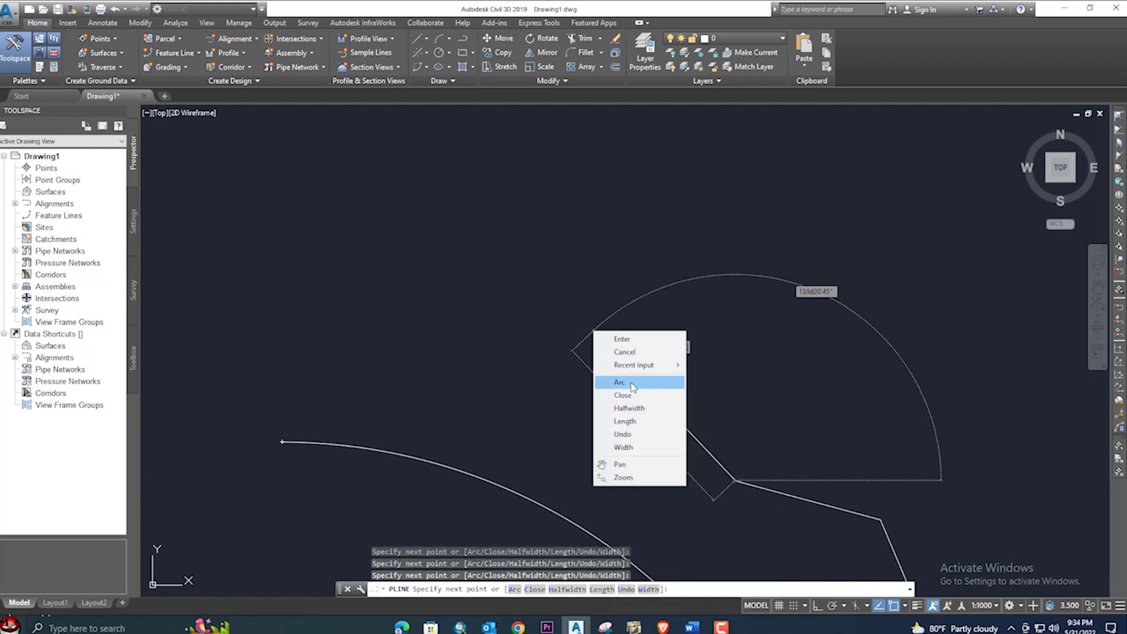
left_click(632, 387)
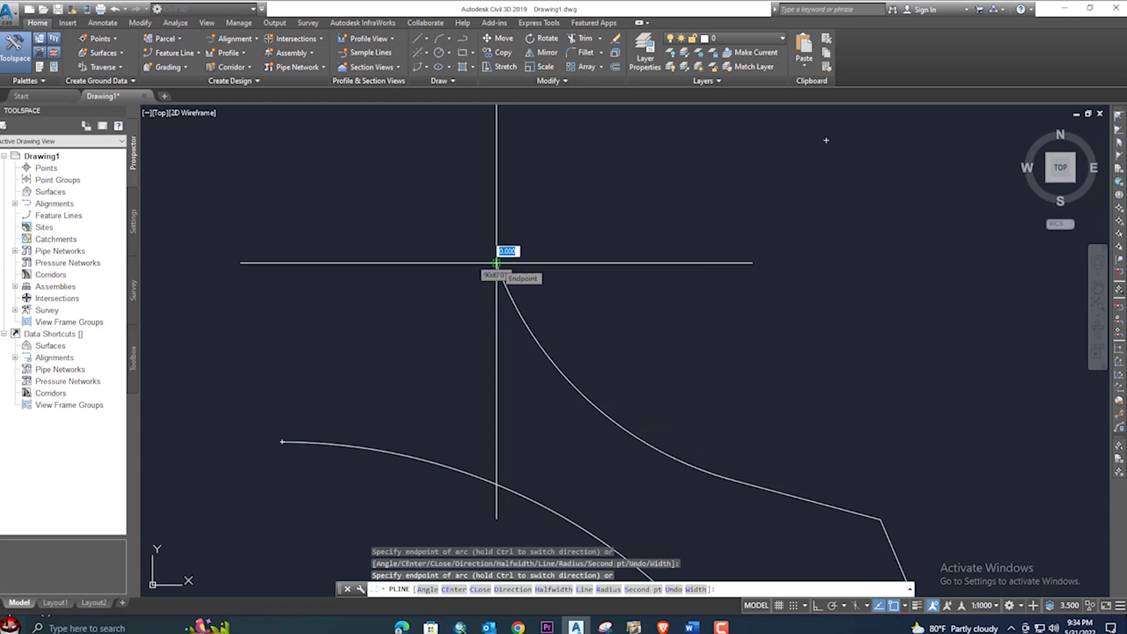
key("Escape")
scroll(680, 365, "down", 3)
- Draw a polyline with two straight tangents followed by two reverse arcs
left_click(463, 39)
left_click(378, 202)
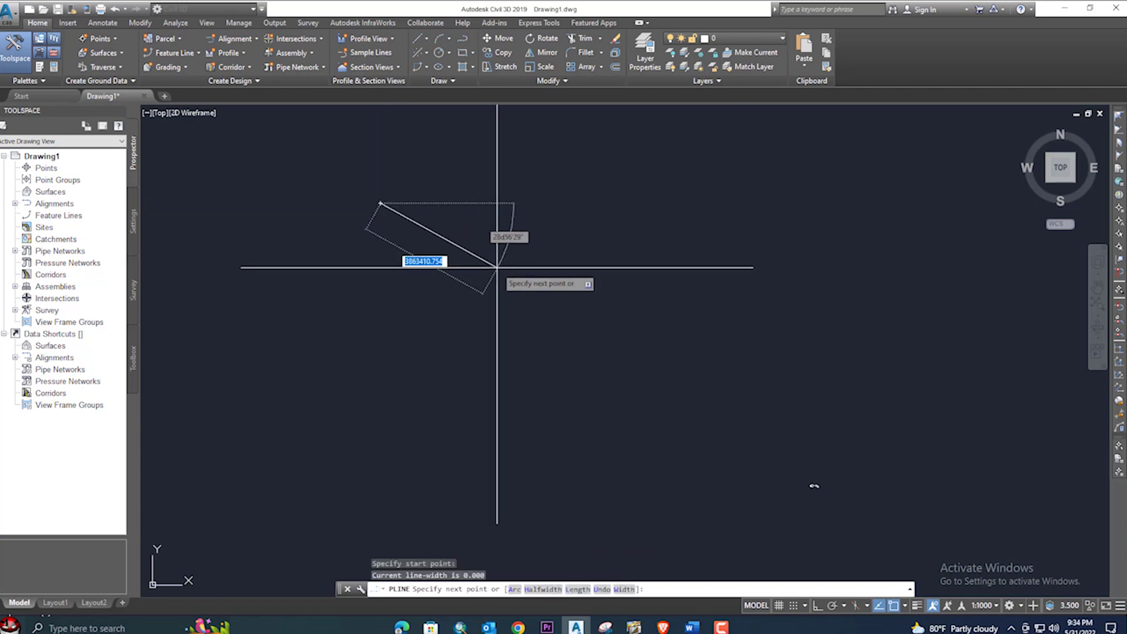
middle_click_drag(548, 257, 375, 290)
left_click(520, 315)
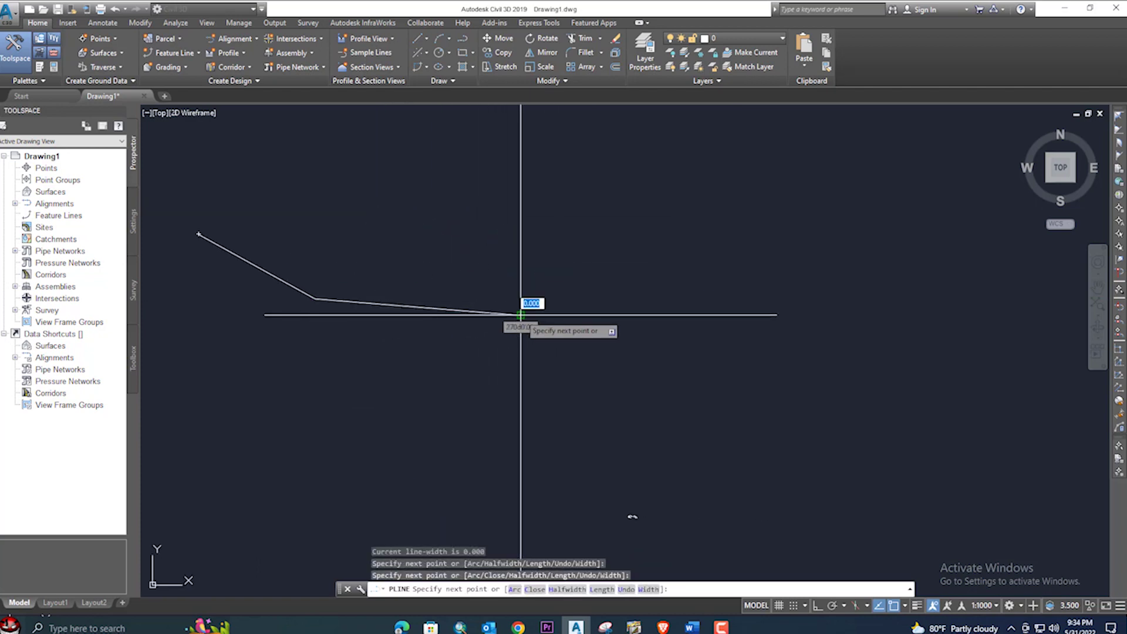
left_click(514, 588)
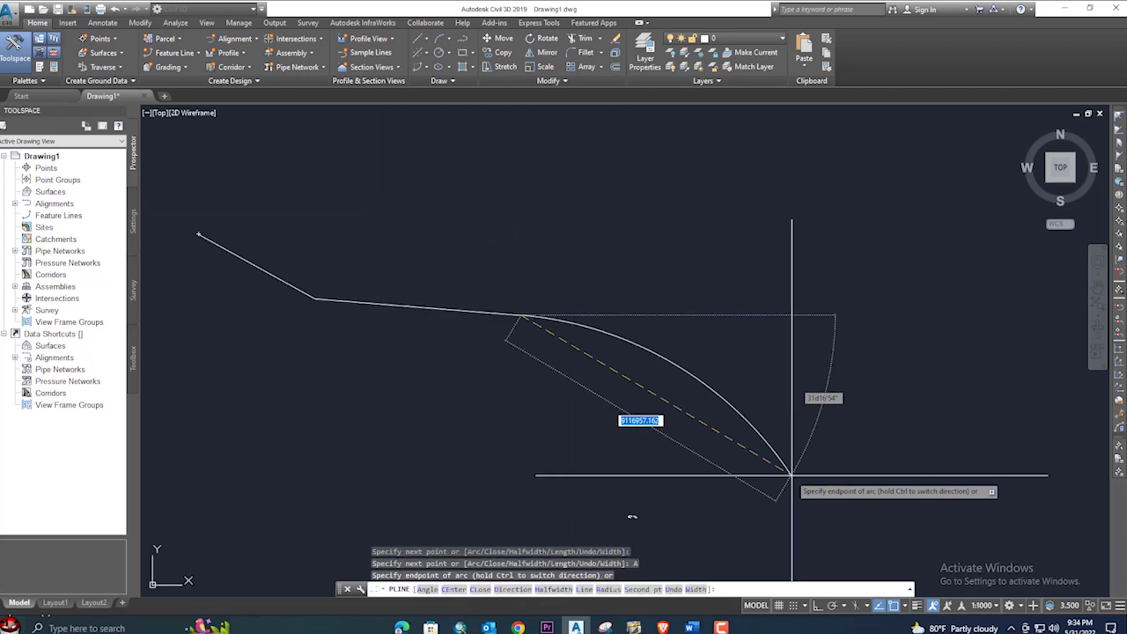
left_click(860, 452)
middle_click_drag(855, 448, 441, 395)
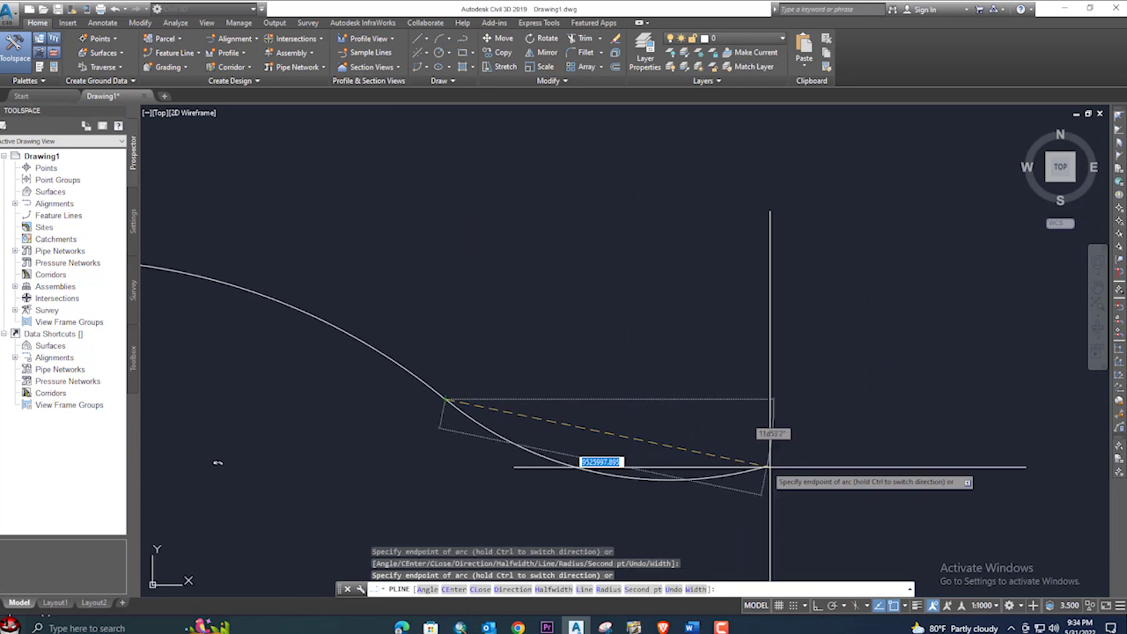
left_click(782, 504)
key("Return")
scroll(411, 440, "down", 2)
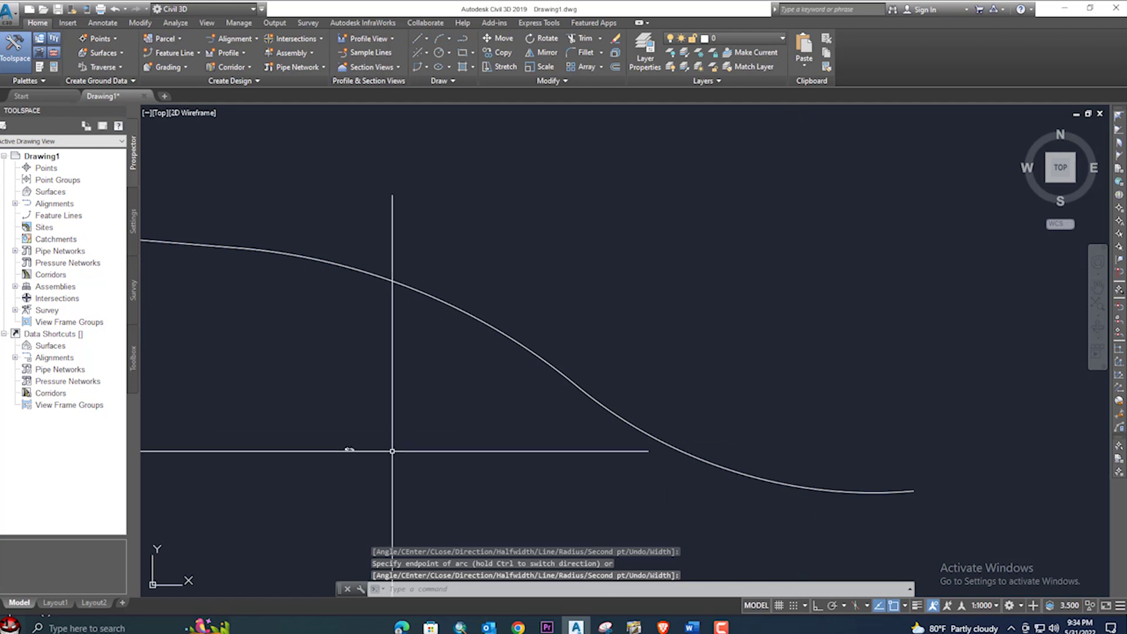
- Window-select the four stray trial objects and delete them
left_click(336, 400)
left_click(433, 466)
key("Delete")
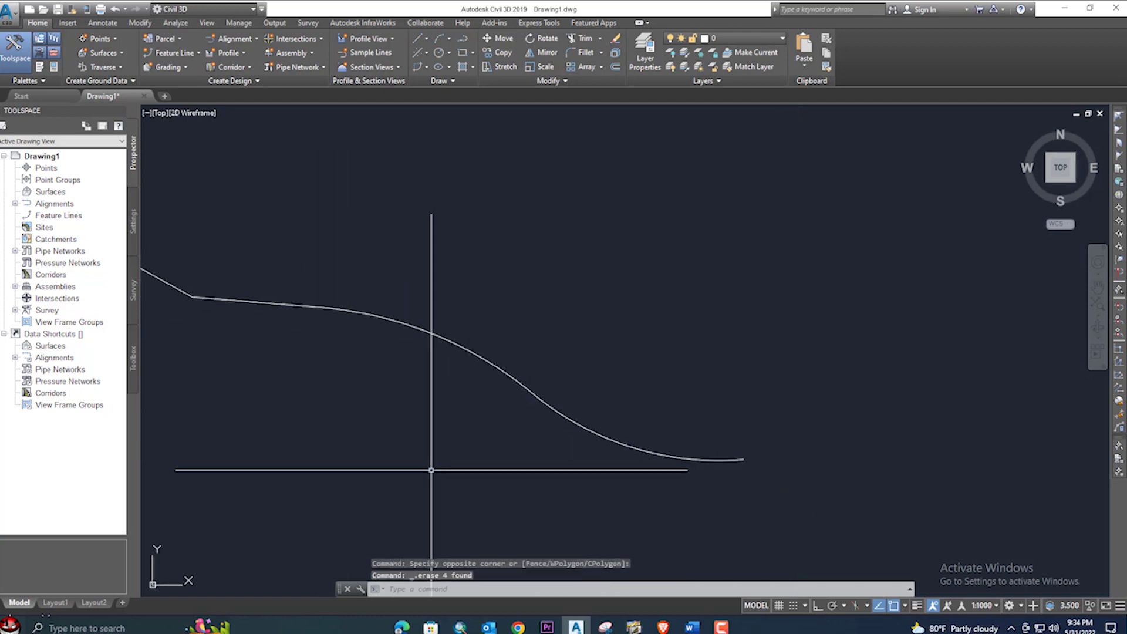
middle_click_drag(317, 347, 461, 367)
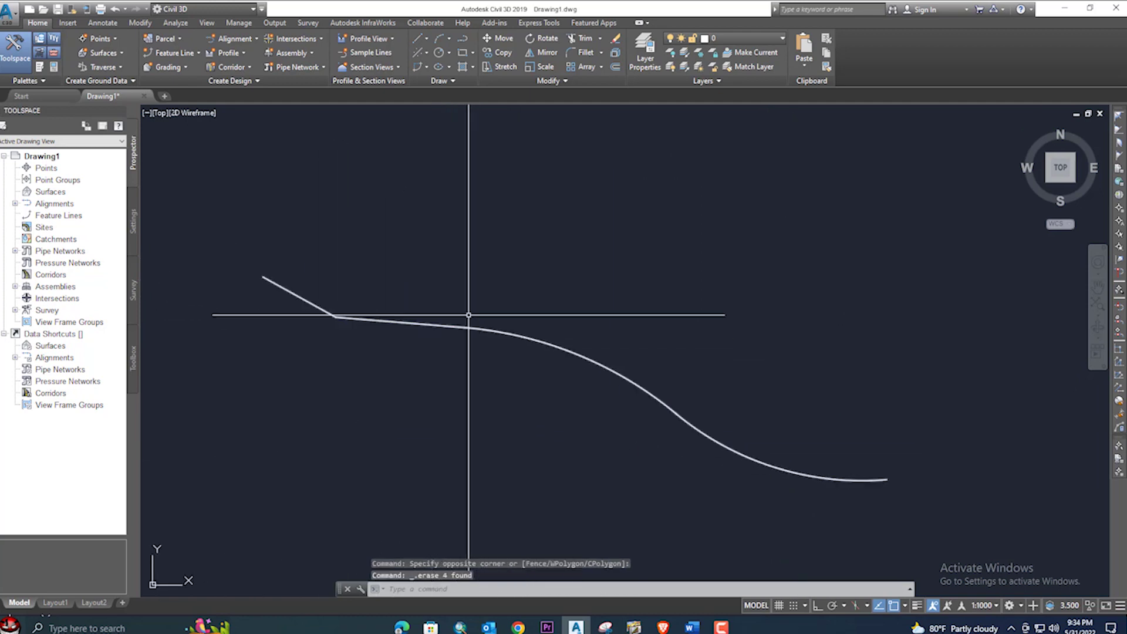
- Choose Create Alignment from Objects from the Alignment menu
left_click(231, 39)
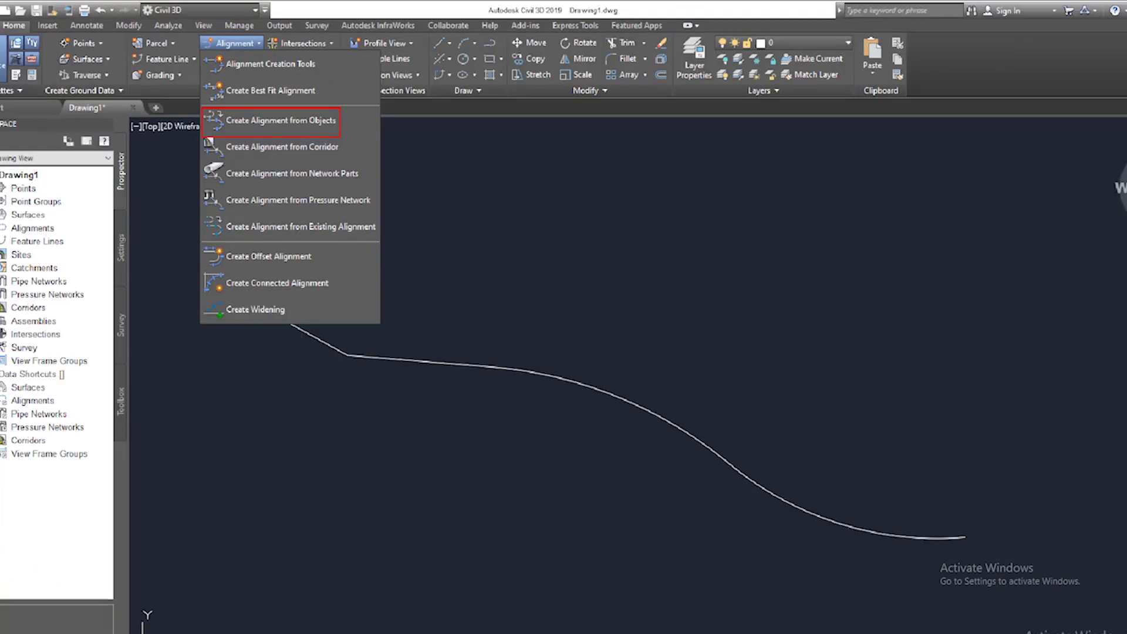
left_click(270, 64)
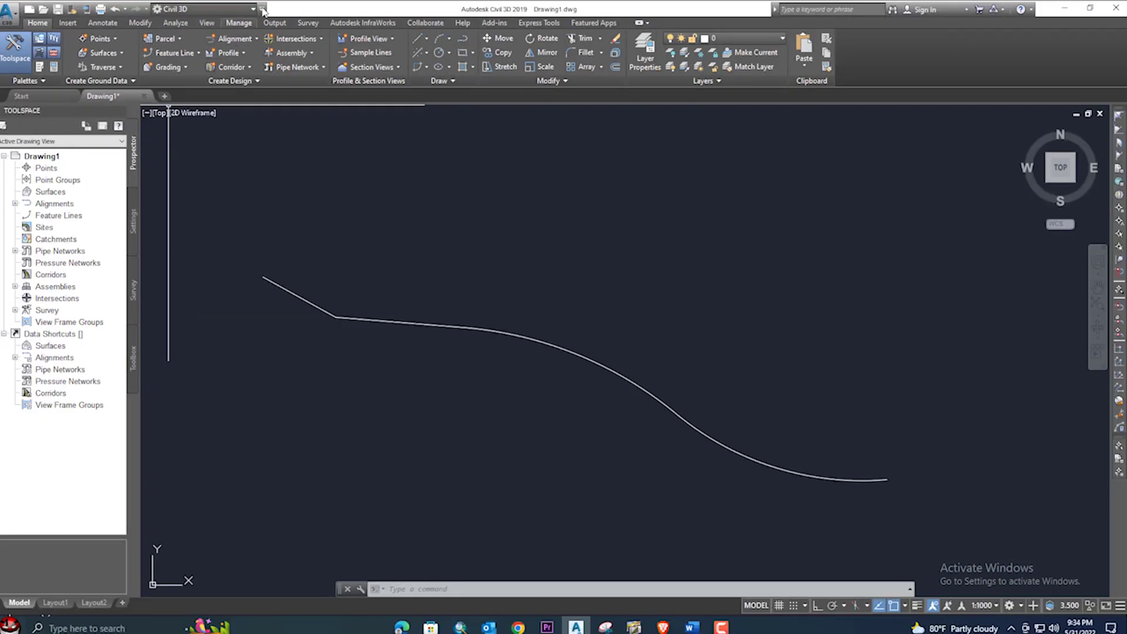
left_click(254, 36)
left_click(309, 115)
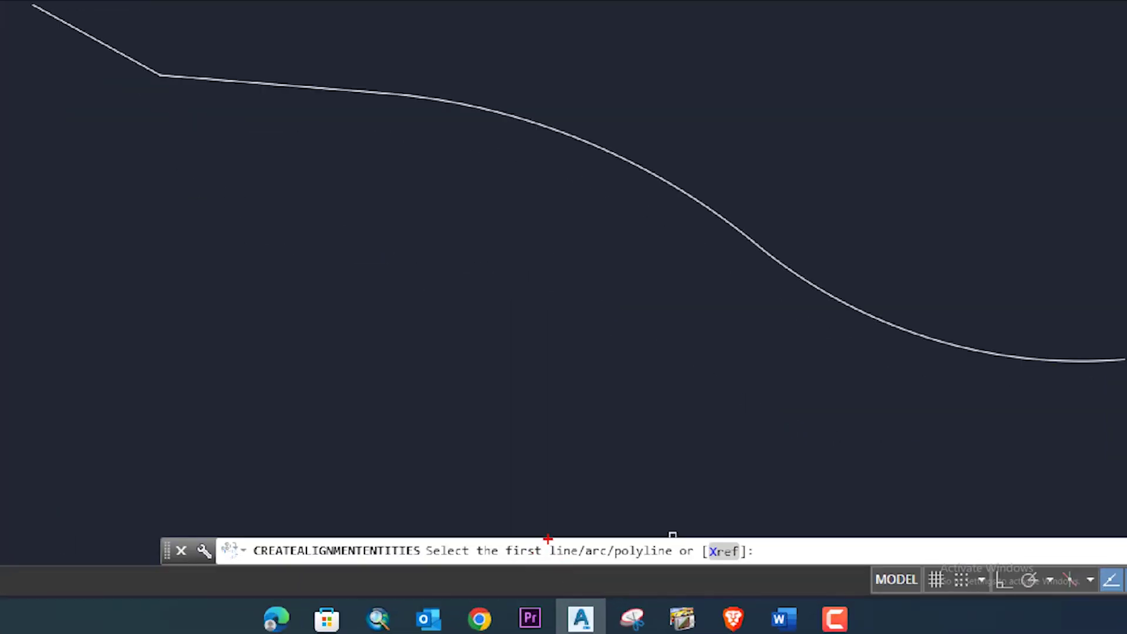
- Pick the tangent-and-curve polyline and confirm the selection
left_click_drag(548, 538, 577, 559)
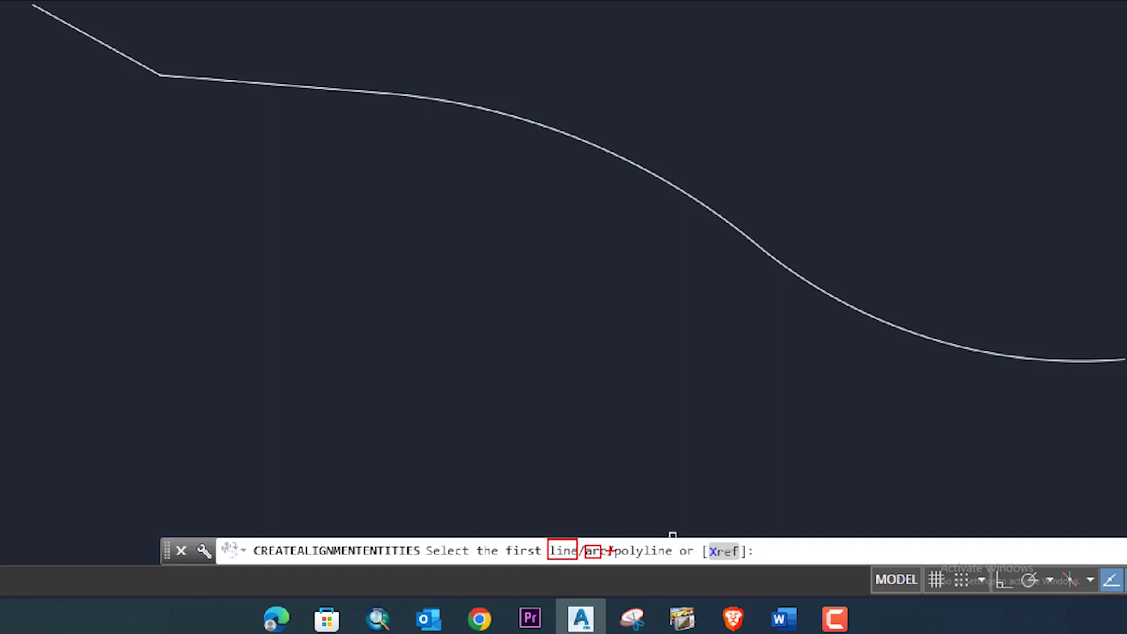
mouse_move(614, 542)
left_mouse_down()
mouse_move(672, 569)
mouse_move(741, 565)
left_mouse_up()
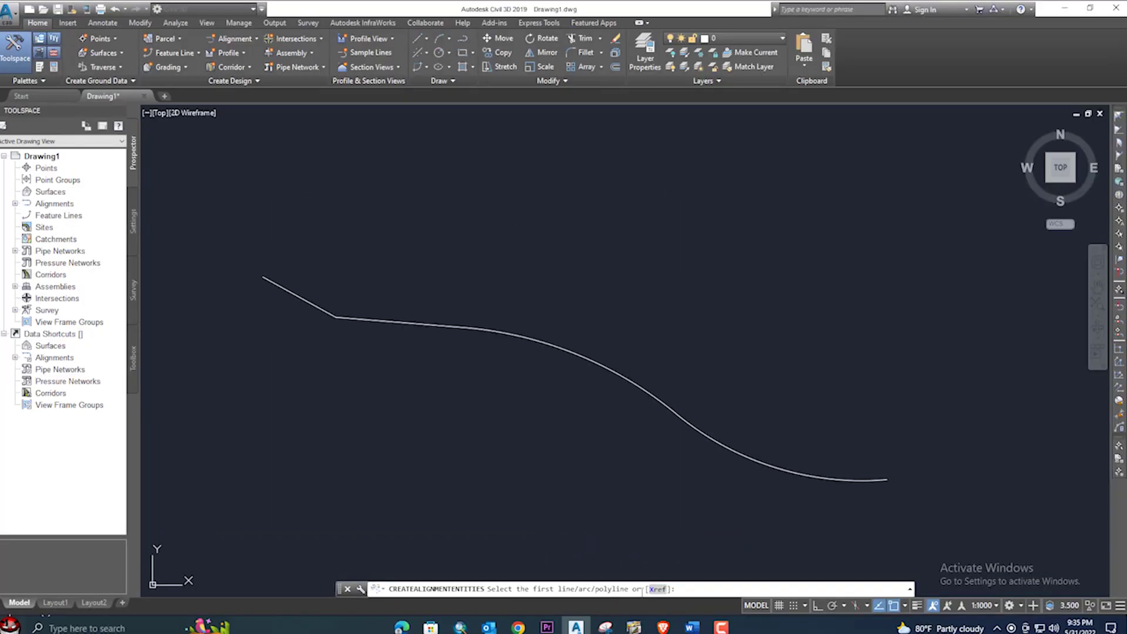
left_click(595, 363)
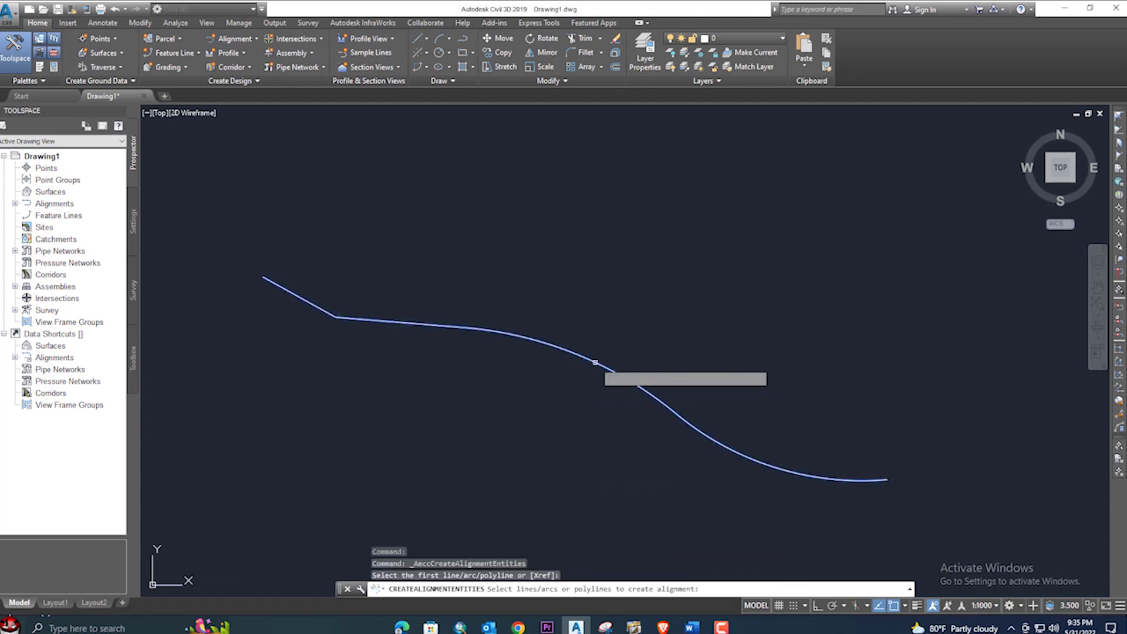
key("Return")
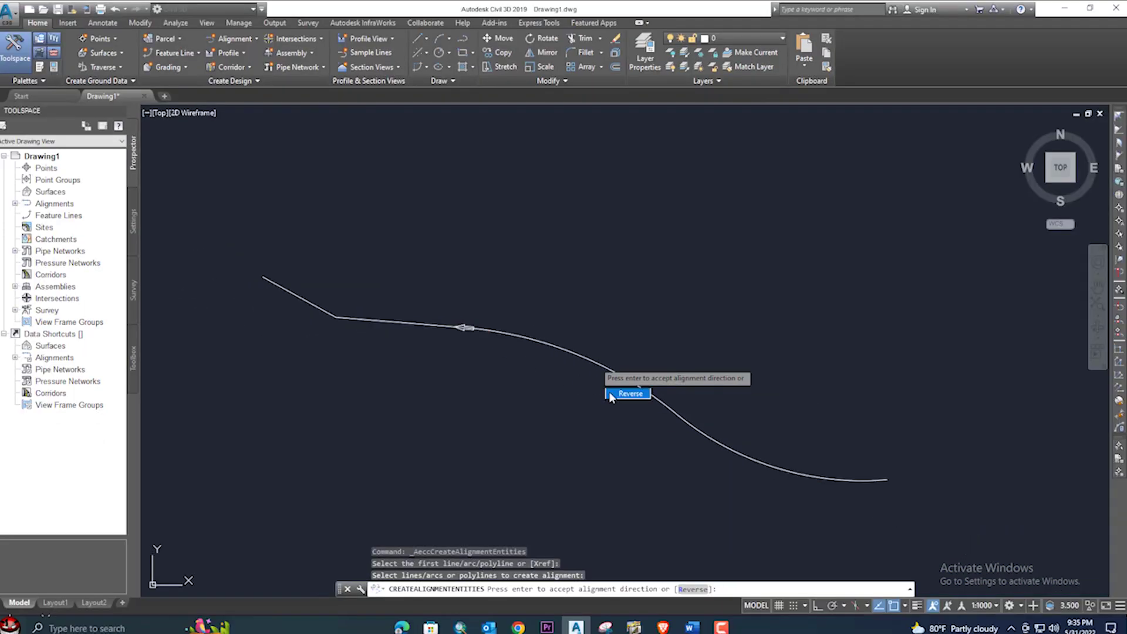
- Reverse the direction, name the alignment 'A', and keep the Centerline type
left_click(627, 393)
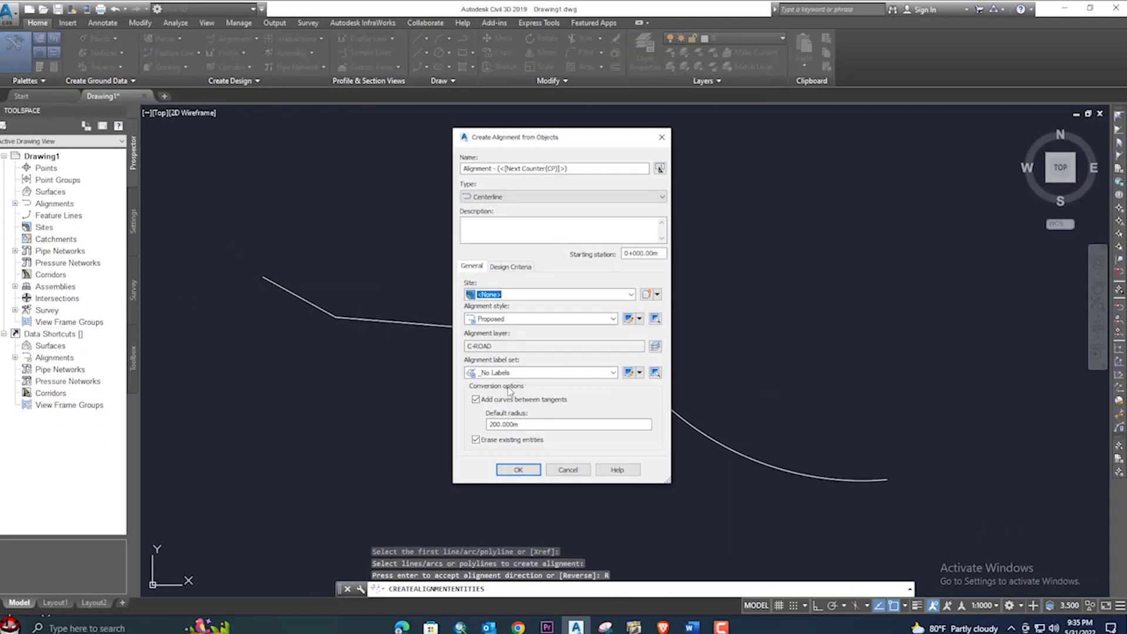
left_click_drag(648, 169, 463, 168)
type("Alignemnt nw")
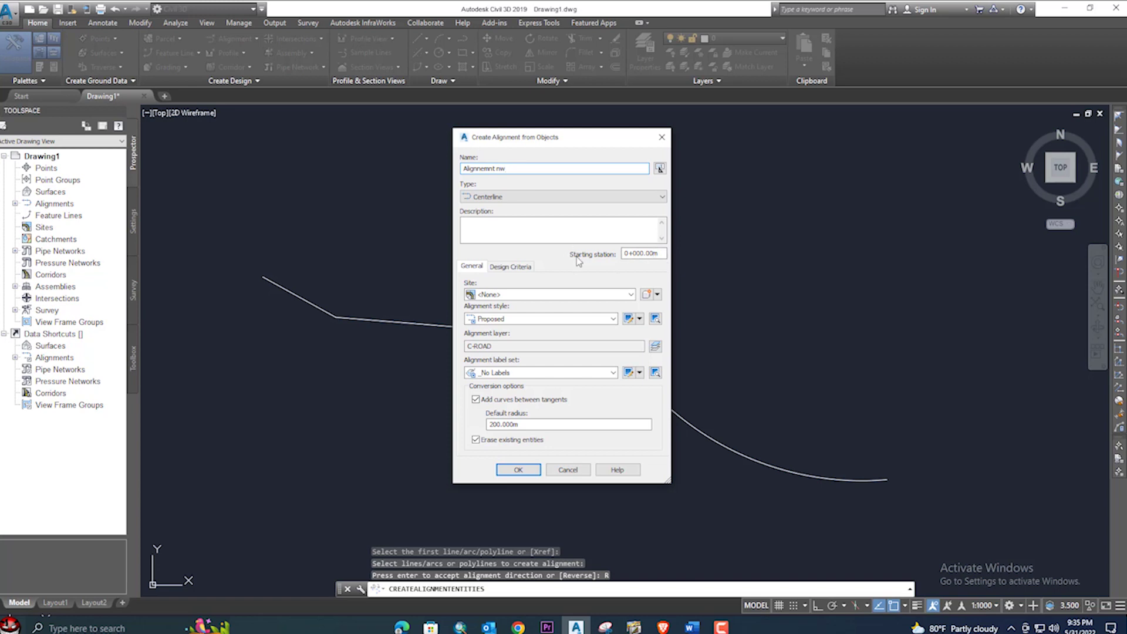
left_click(517, 197)
left_click(516, 197)
- Leave the alignment off any site, set style Basic, and keep layer C-ROAD
left_click(549, 295)
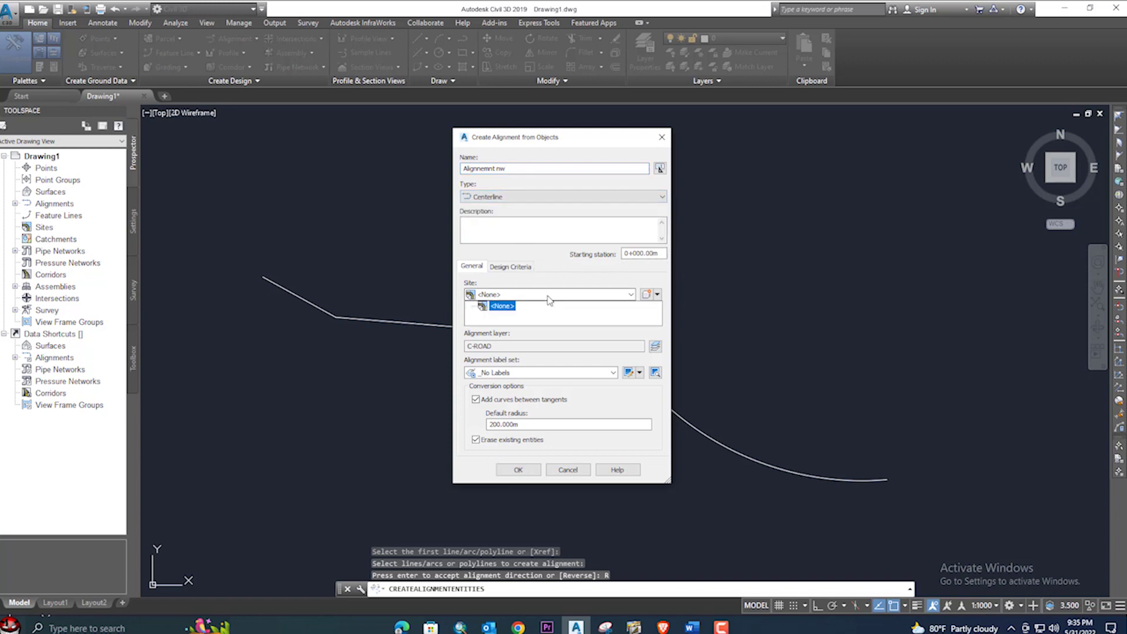
left_click(502, 306)
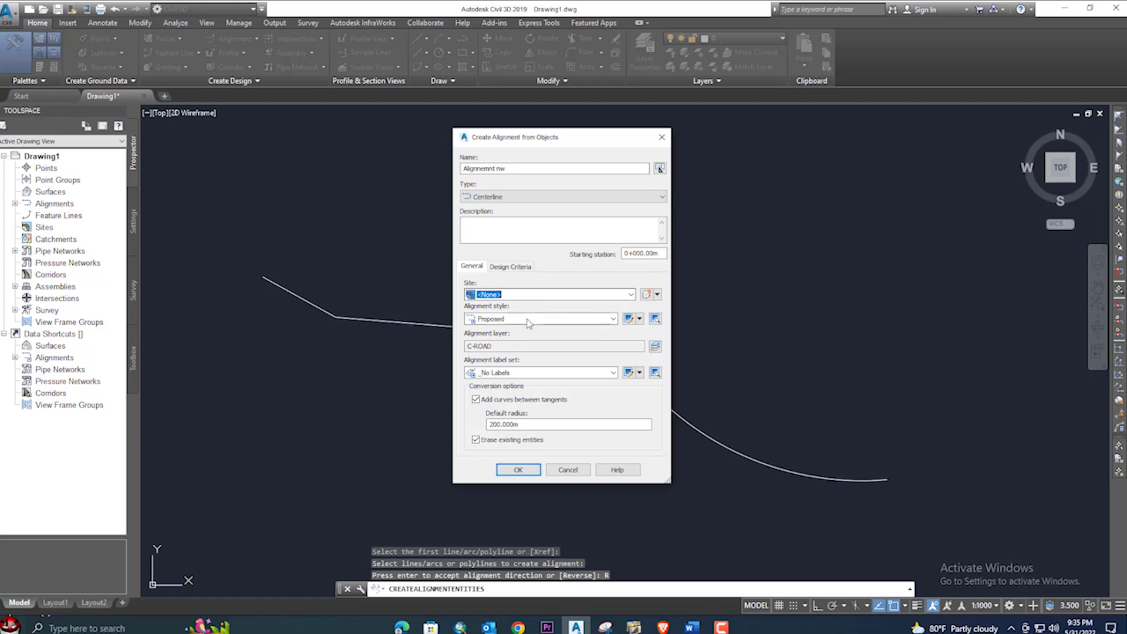
left_click(574, 322)
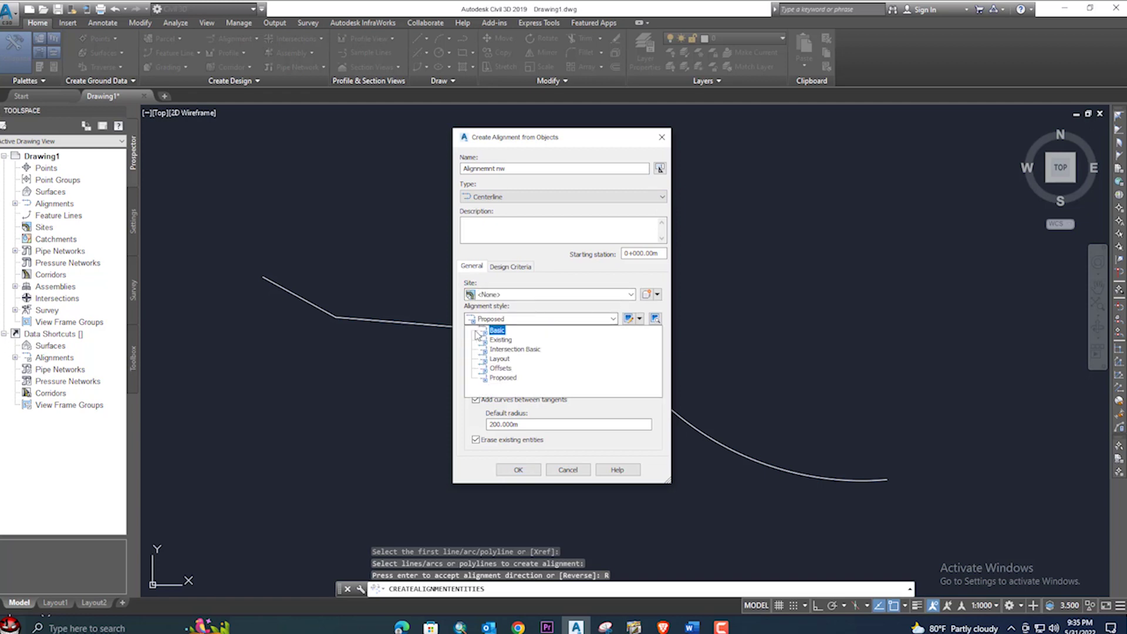
left_click(496, 330)
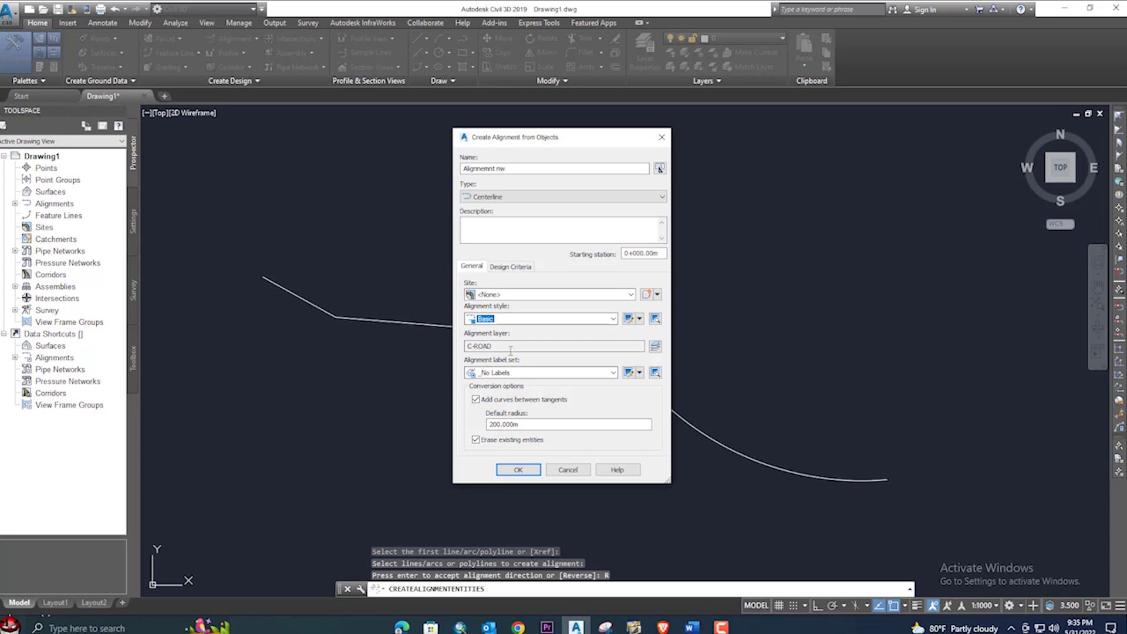
left_click(656, 347)
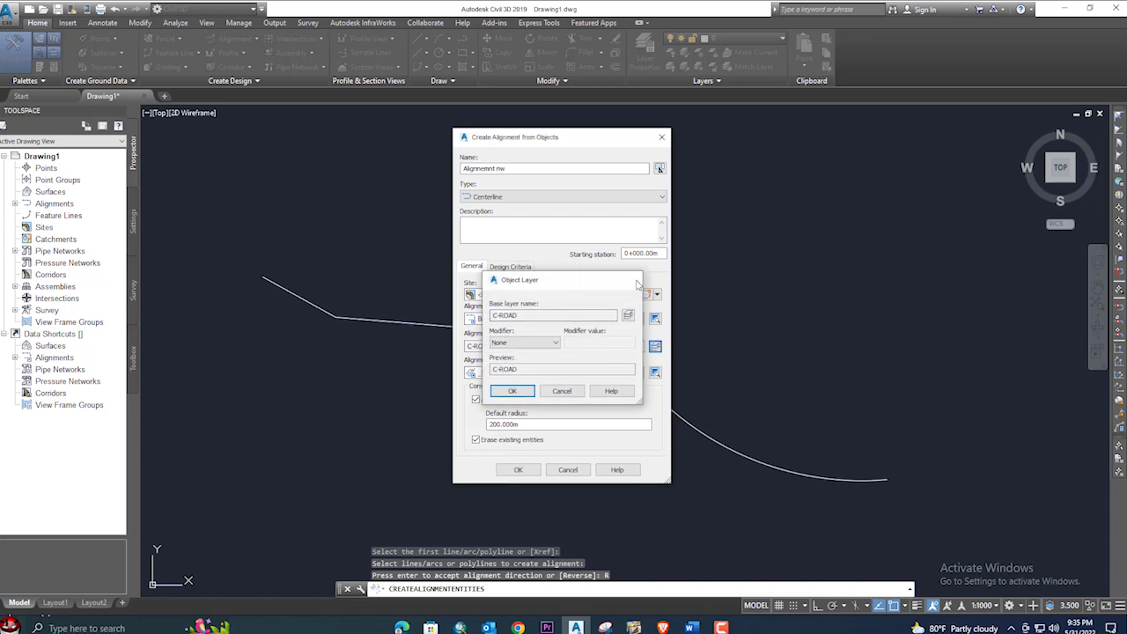
left_click(516, 391)
- Choose the All Labels label set and create the alignment
left_click(611, 373)
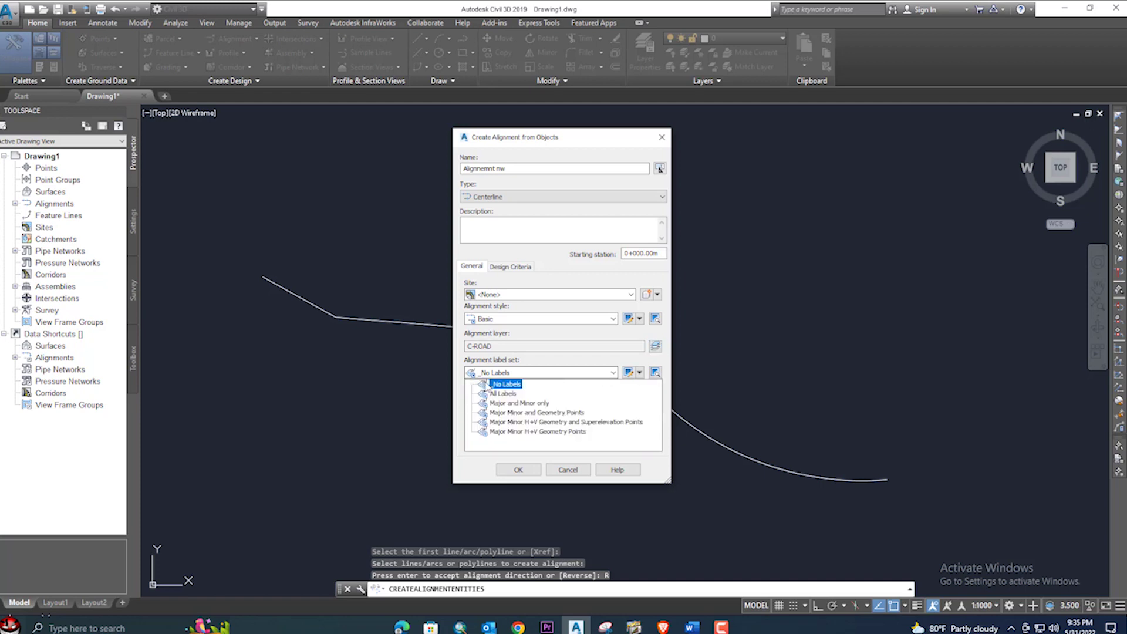
left_click(511, 394)
left_click(505, 394)
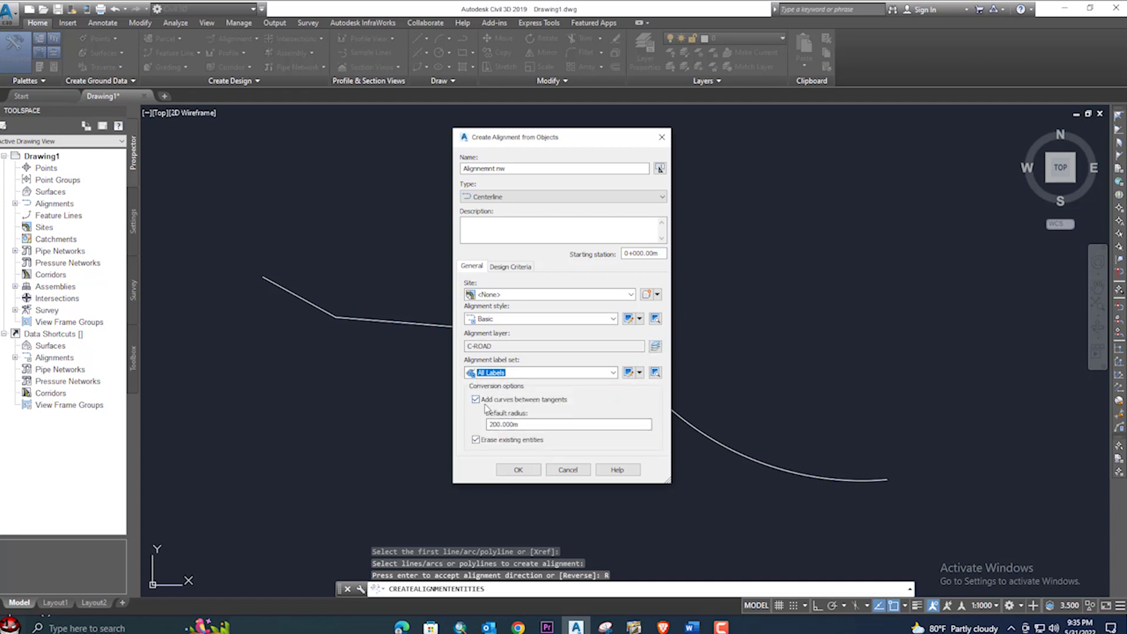
left_click(513, 375)
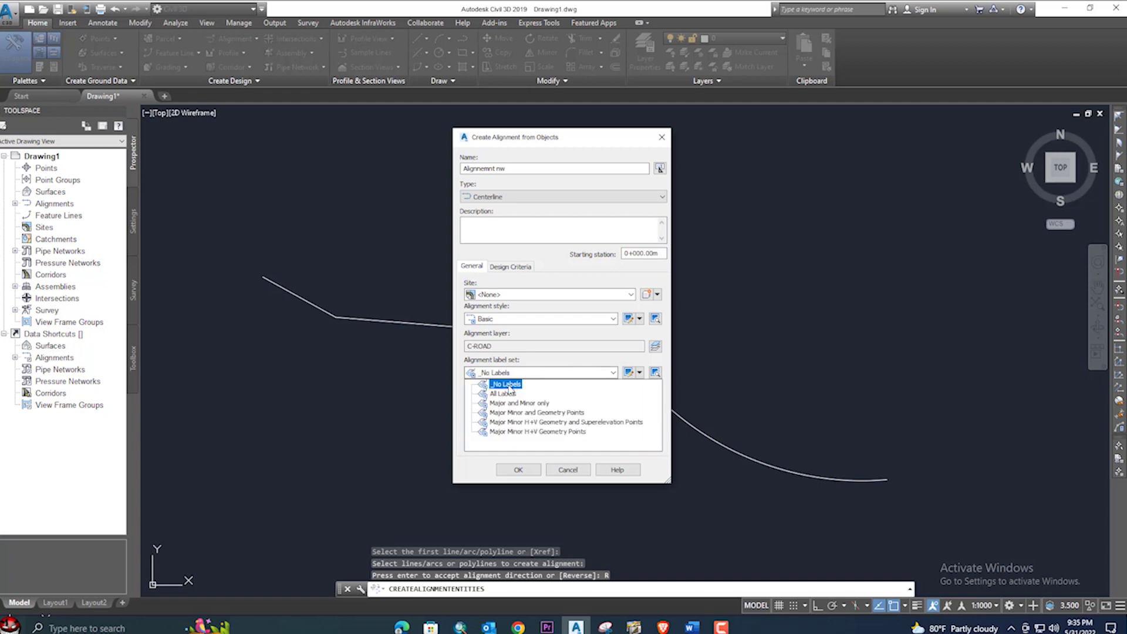
left_click(535, 378)
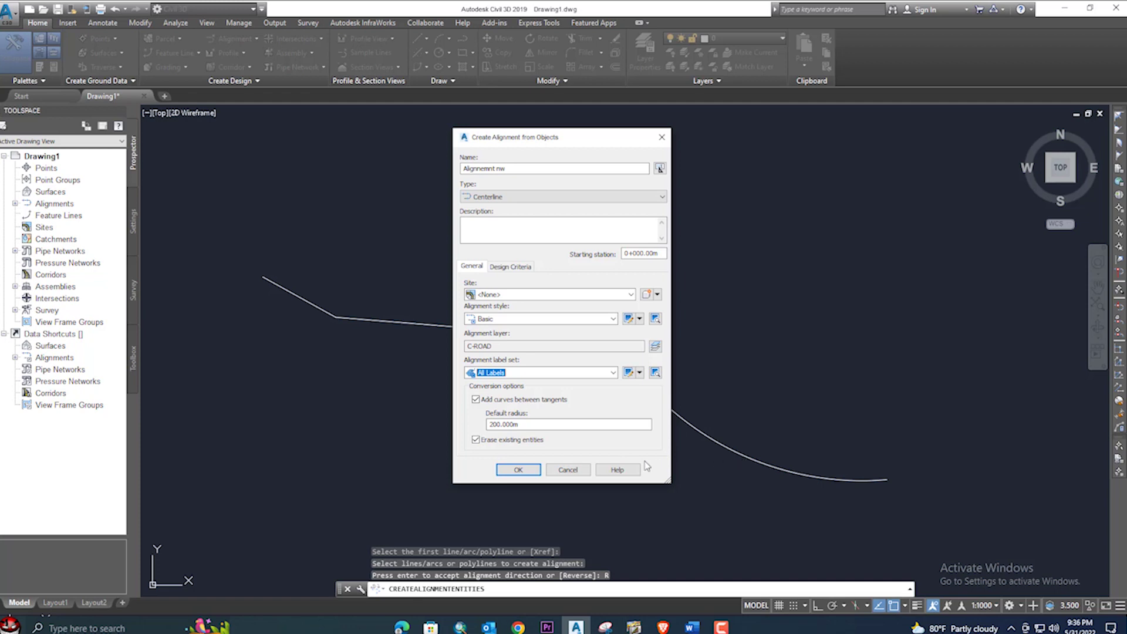
left_click(519, 470)
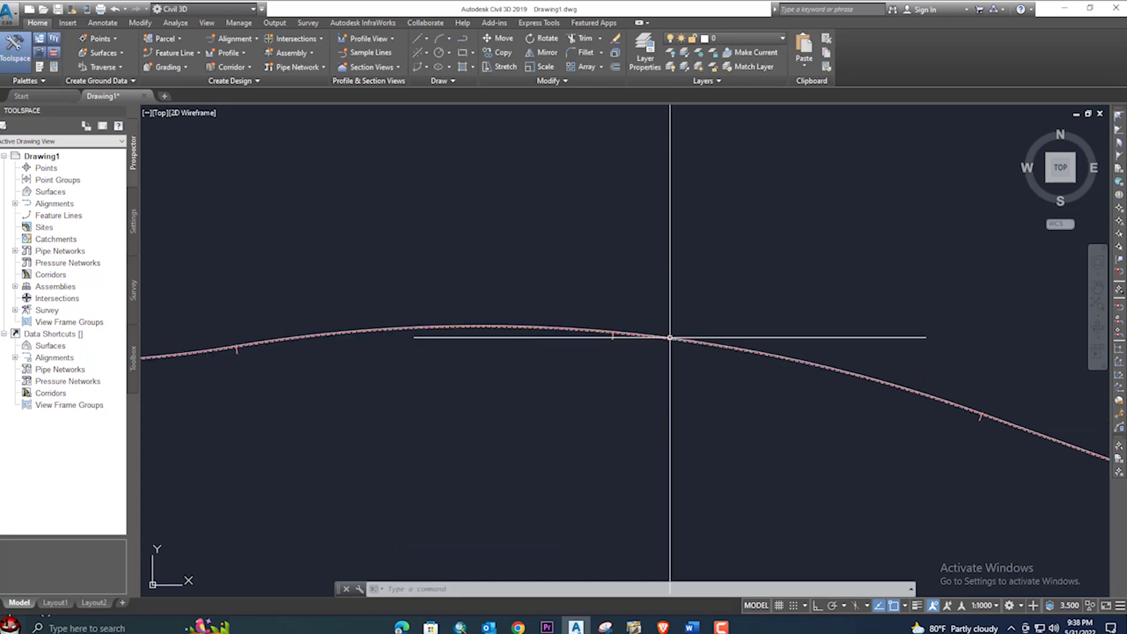
middle_click_drag(505, 328, 704, 314)
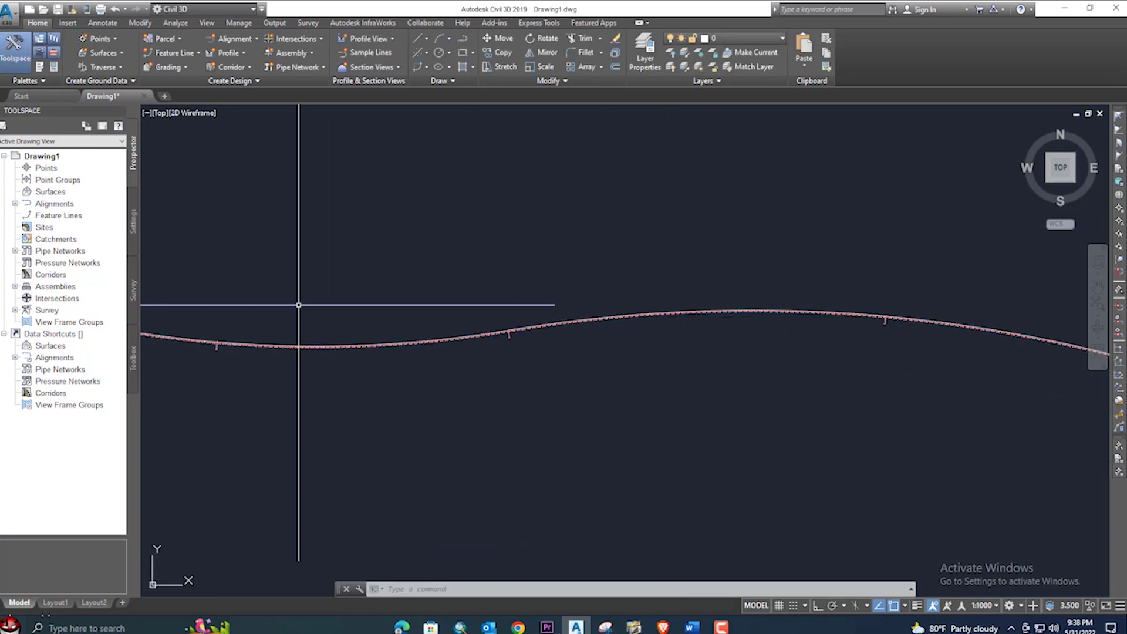
mouse_move(299, 304)
middle_mouse_down()
mouse_move(675, 302)
mouse_move(704, 385)
mouse_move(294, 311)
mouse_move(398, 324)
middle_mouse_up()
scroll(398, 324, "up", 5)
scroll(322, 314, "down", 5)
scroll(611, 365, "up", 2)
scroll(645, 293, "up", 4)
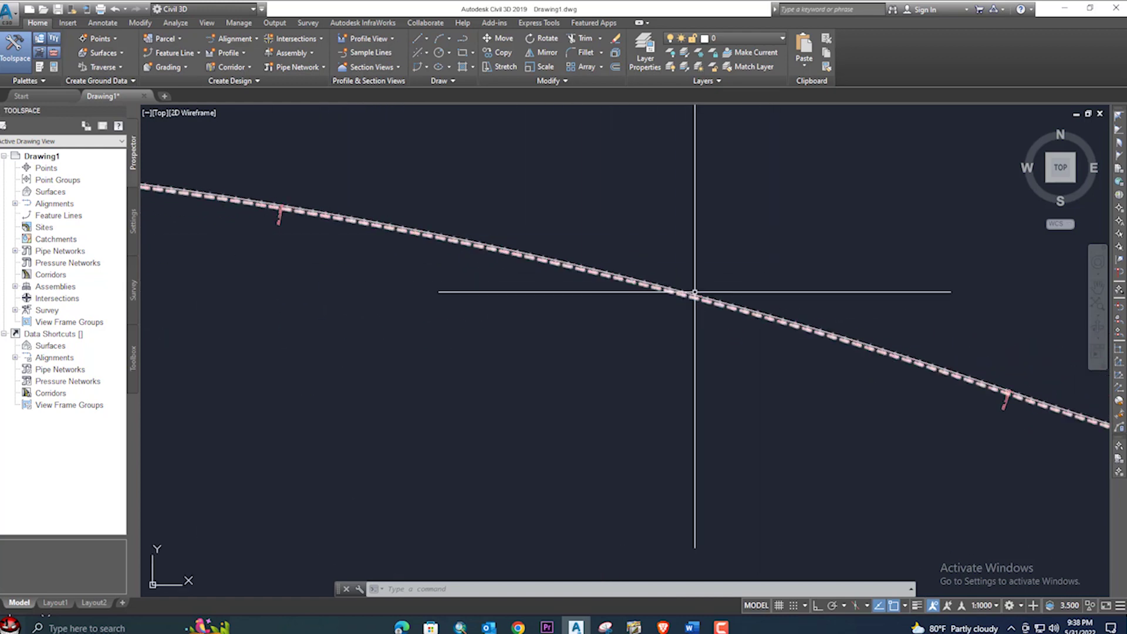
scroll(694, 292, "down", 4)
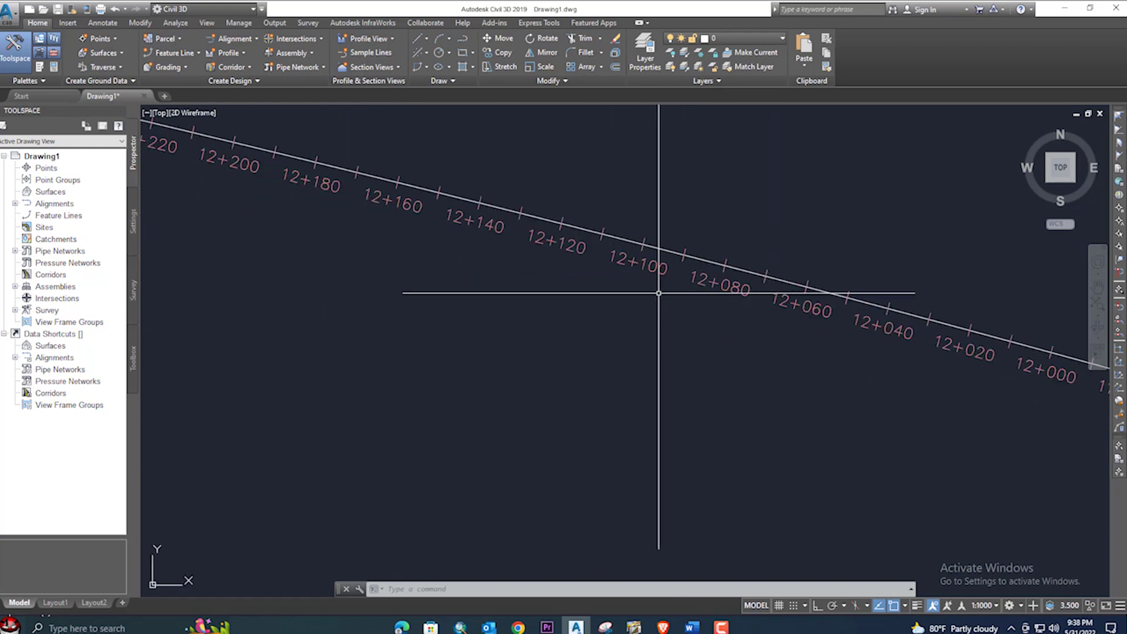
left_click(661, 249)
scroll(555, 240, "down", 3)
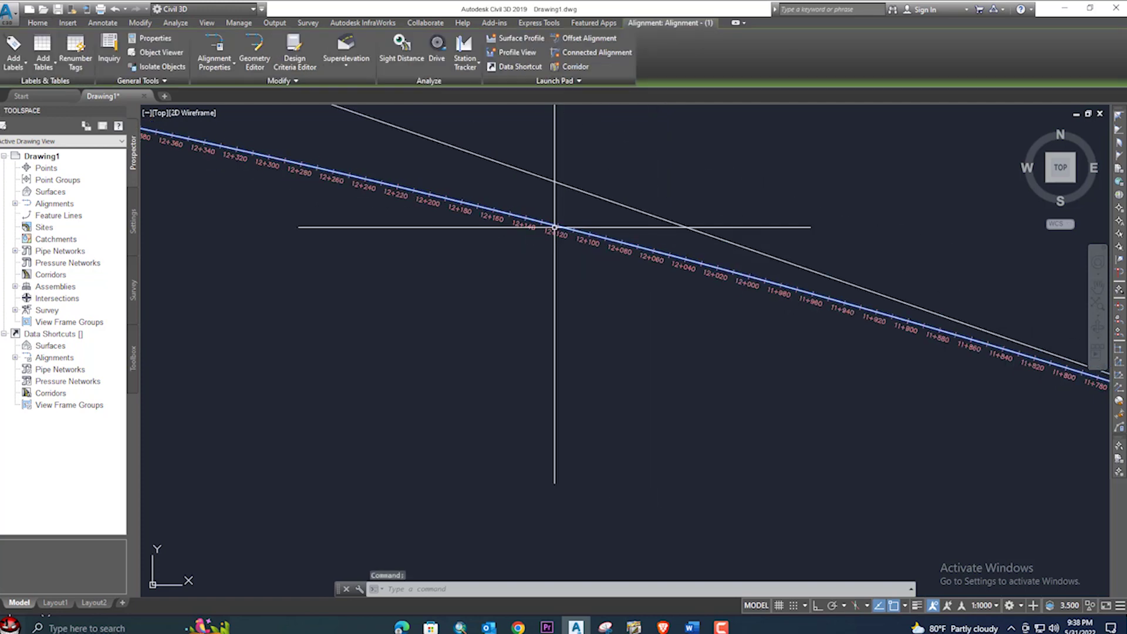
left_click(223, 46)
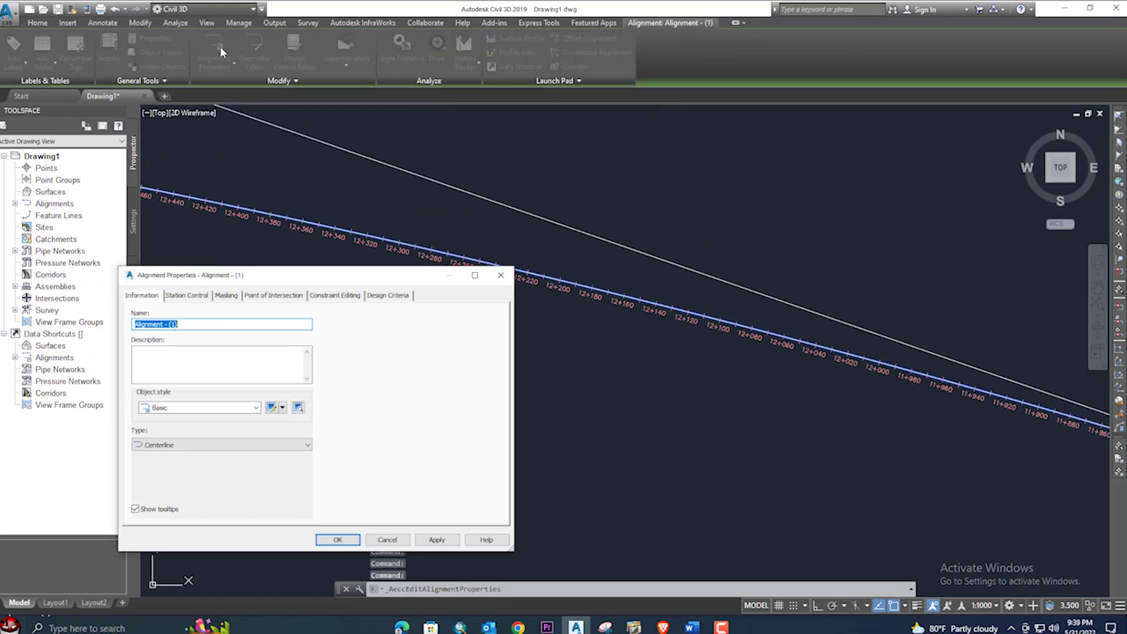
left_click_drag(302, 280, 491, 190)
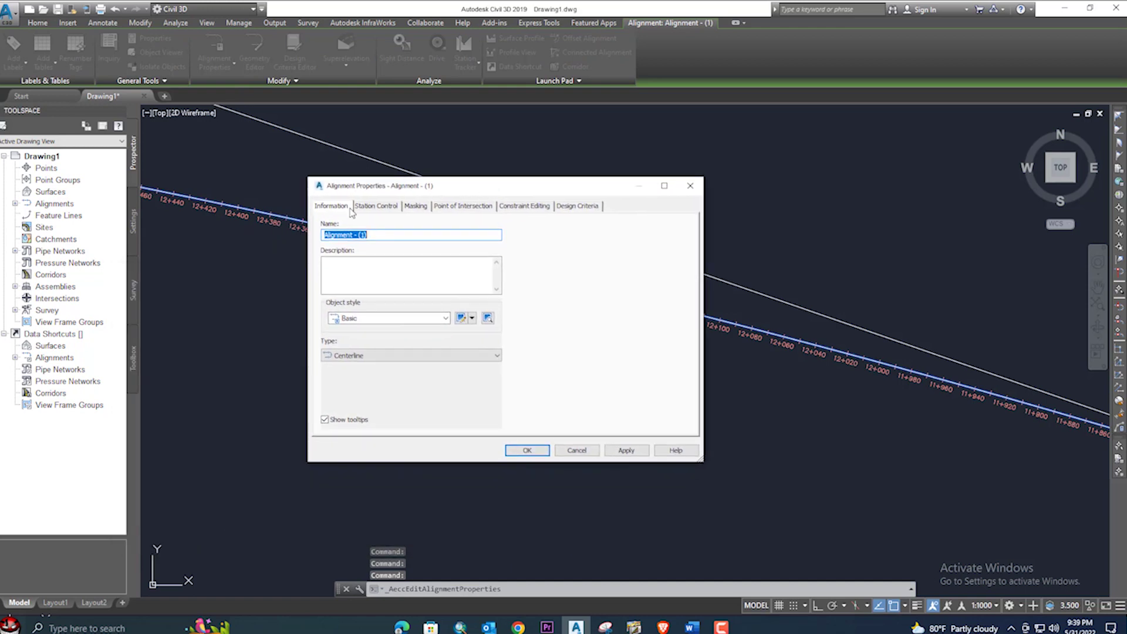
left_click(378, 318)
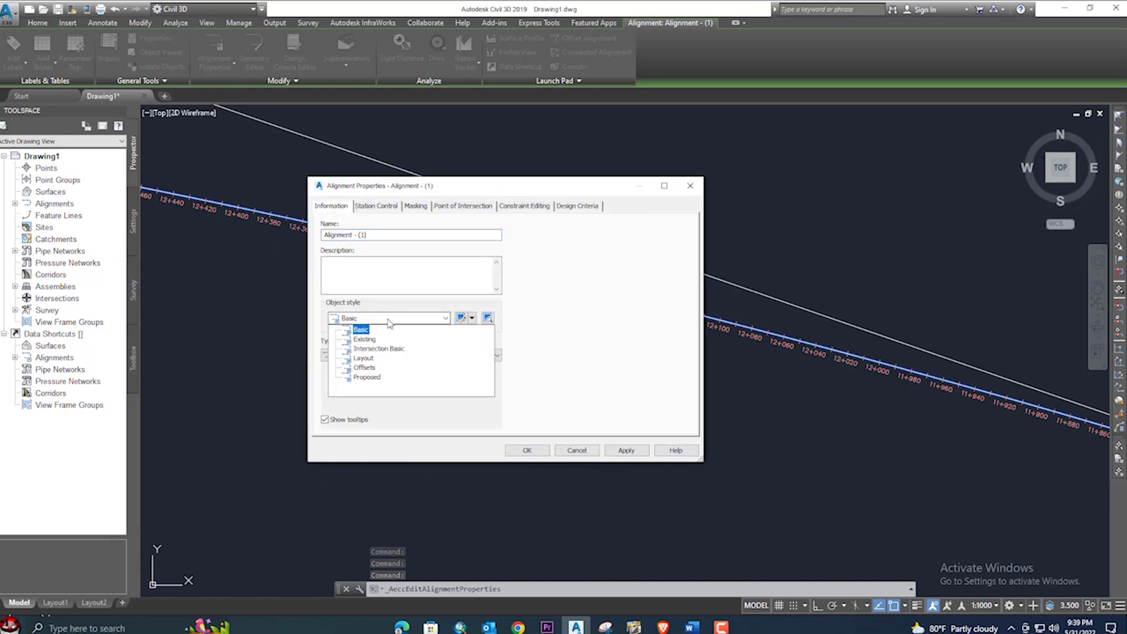
left_click_drag(491, 187, 299, 193)
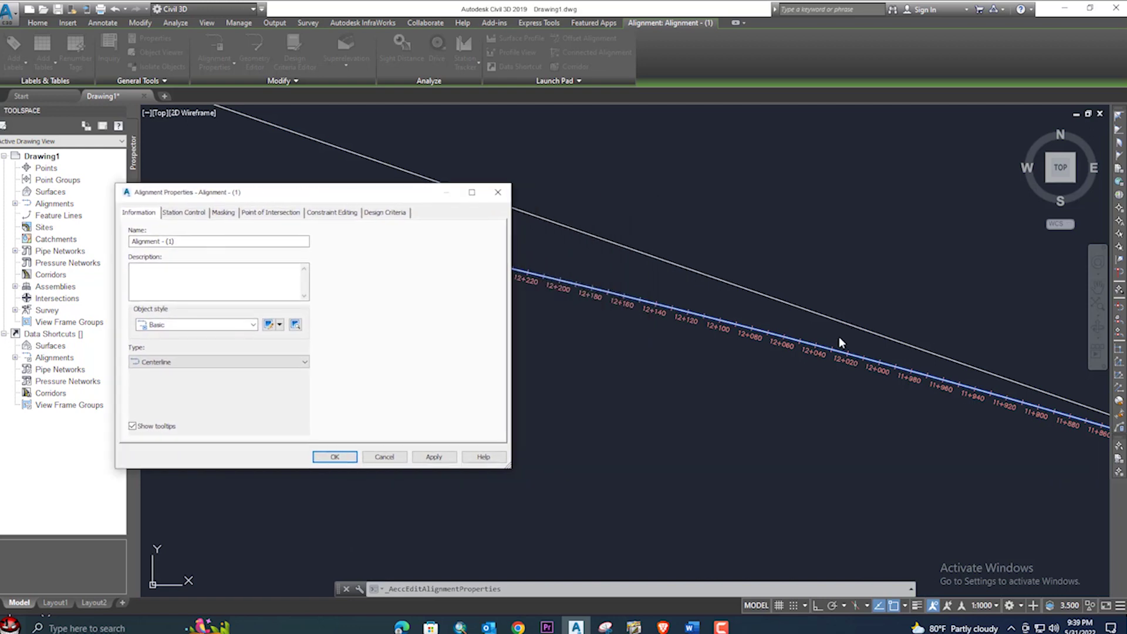
left_click(497, 192)
scroll(694, 284, "up", 6)
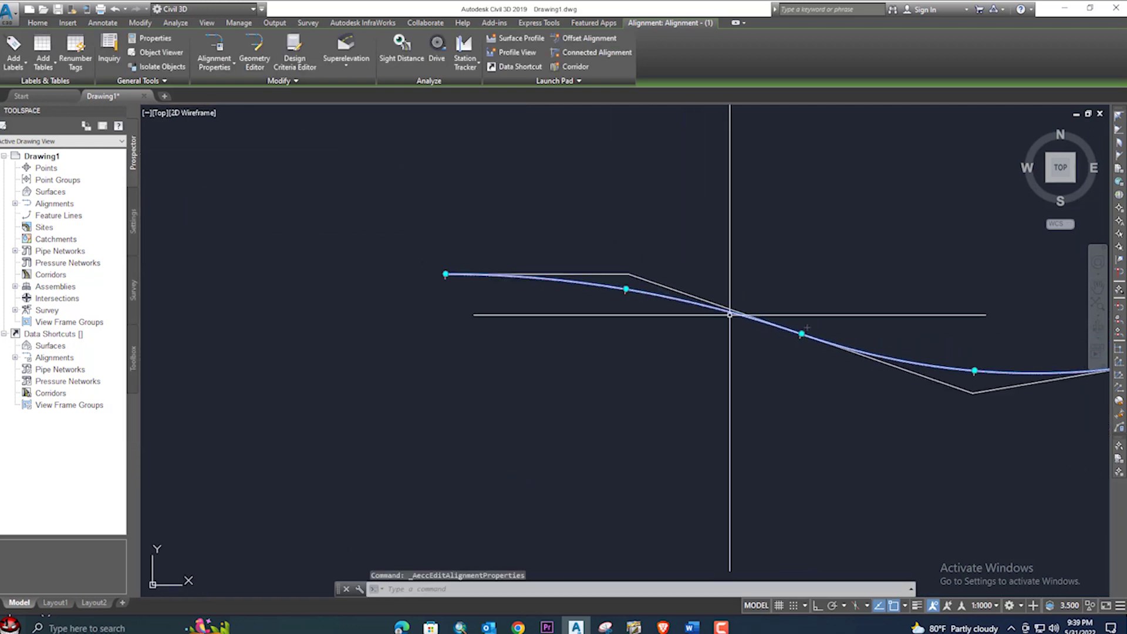
- Select the alignment near the intersection point to display its grips
scroll(749, 327, "up", 4)
scroll(745, 357, "down", 4)
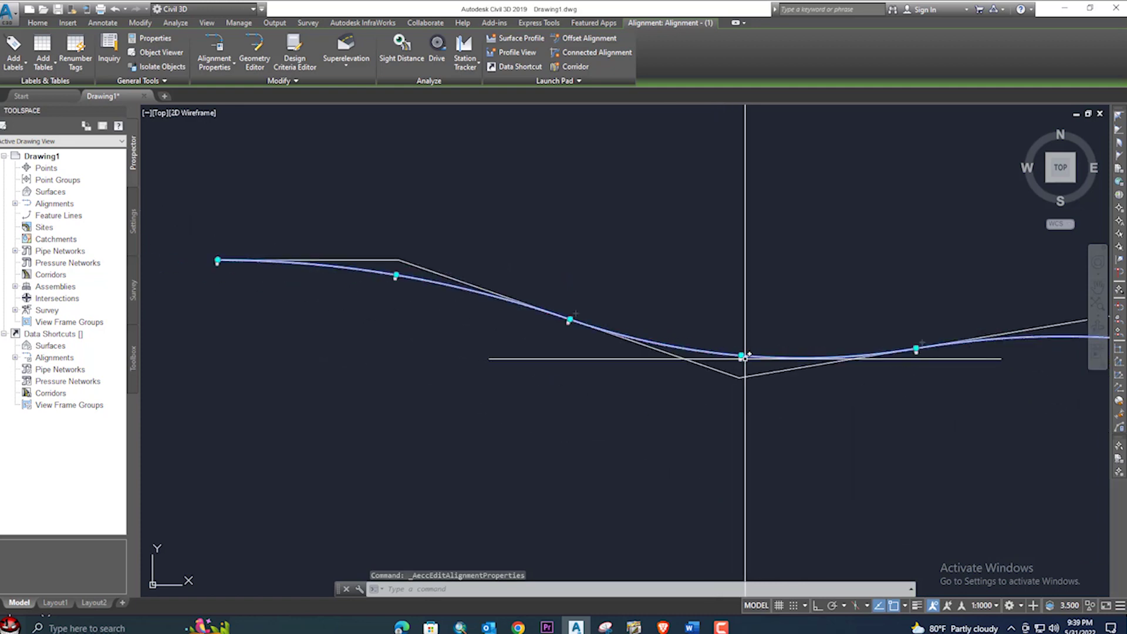
scroll(460, 372, "down", 3)
scroll(709, 385, "up", 6)
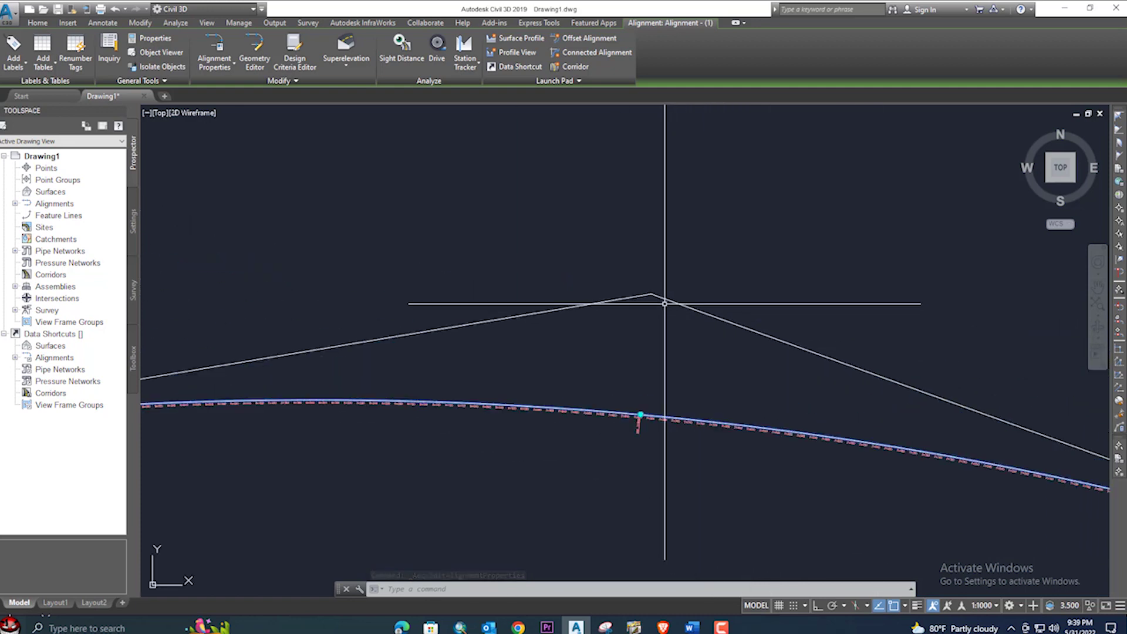
left_click(659, 297)
left_click(654, 294)
left_click(652, 292)
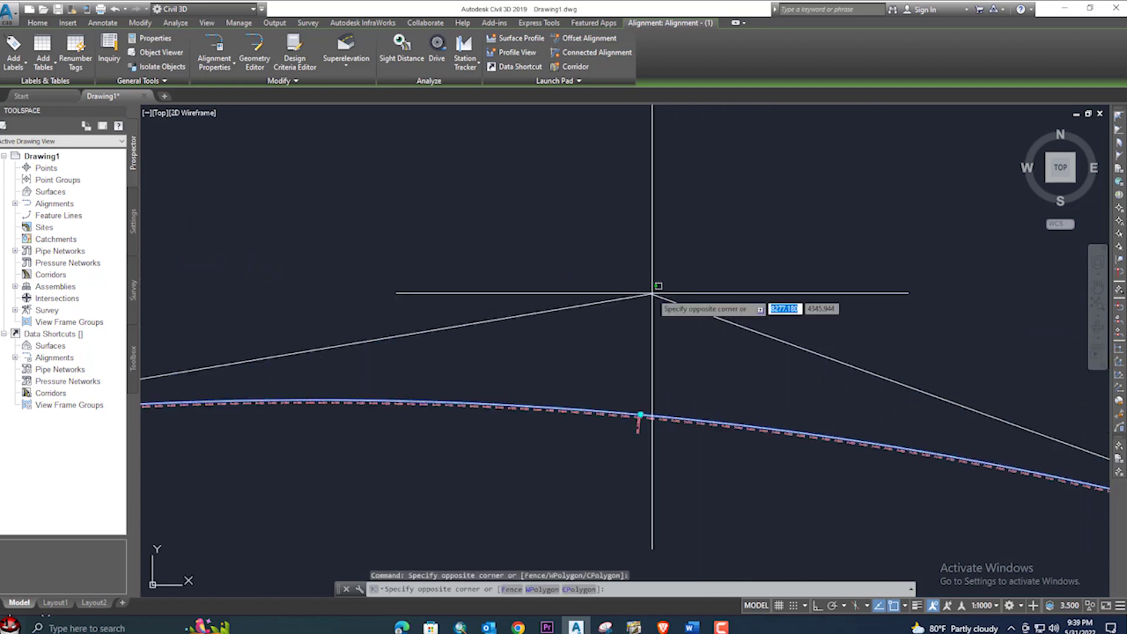
left_click(649, 297)
left_click(622, 271)
- Drag an alignment grip to a new location to reshape the curve, then recentre the view
scroll(666, 269, "up", 5)
middle_click_drag(666, 269, 684, 378)
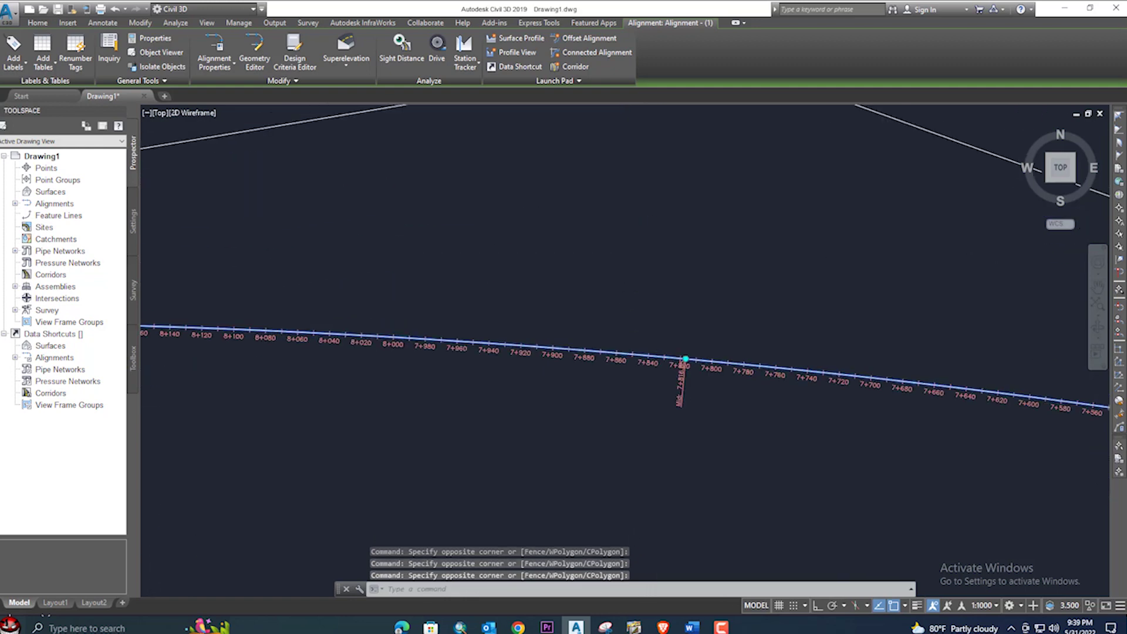
left_click(686, 358)
scroll(686, 335, "down", 10)
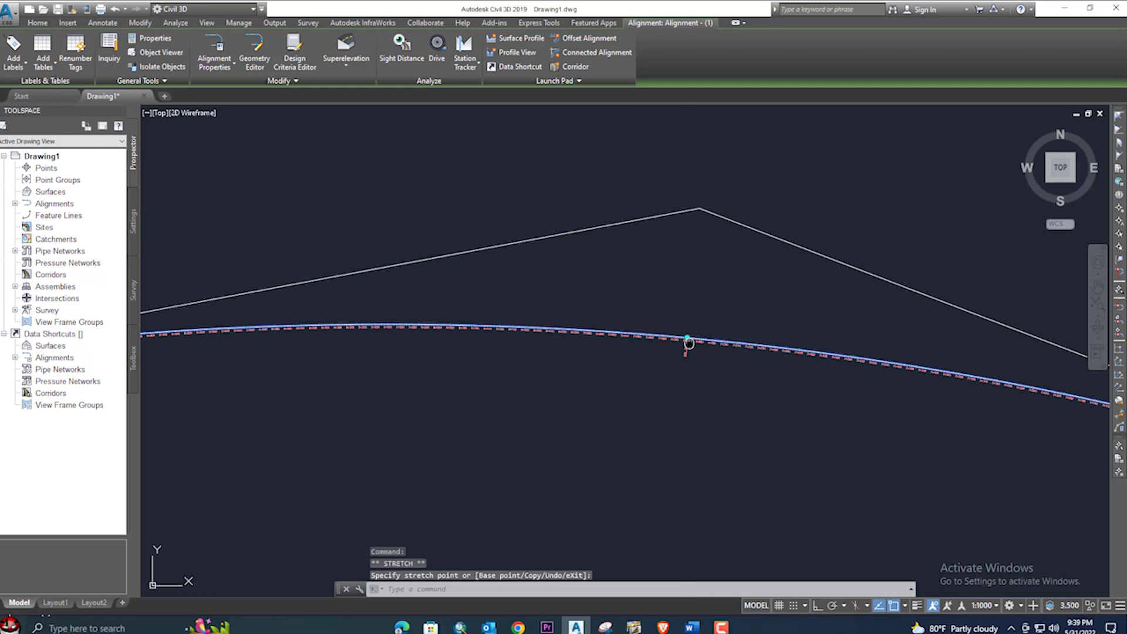
scroll(753, 366, "up", 8)
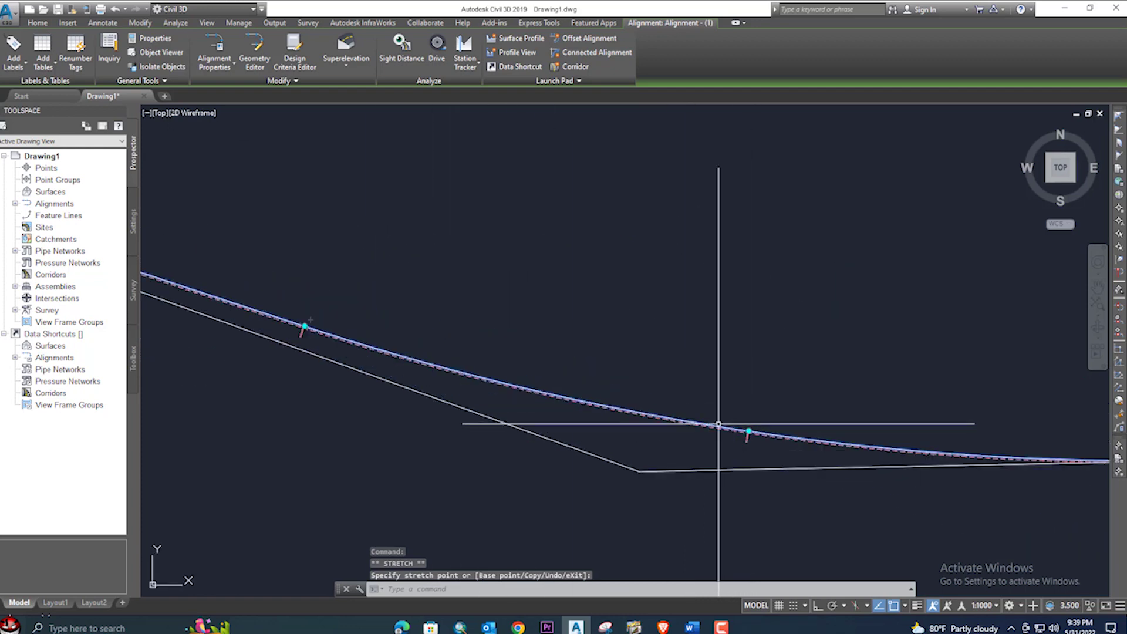
left_click(479, 376)
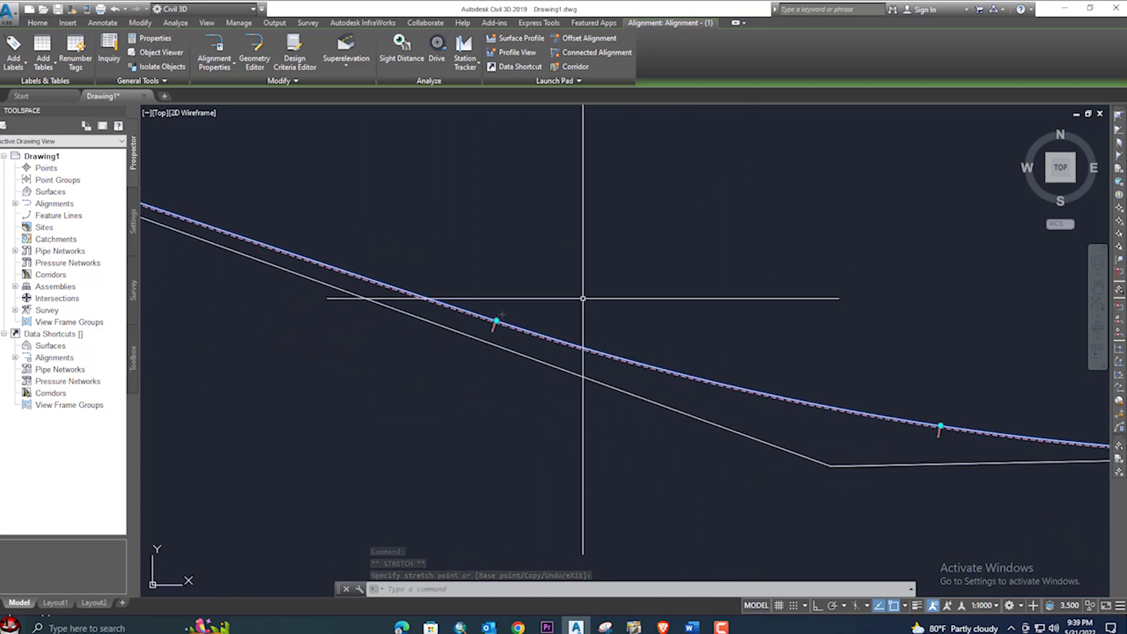
scroll(410, 239, "up", 3)
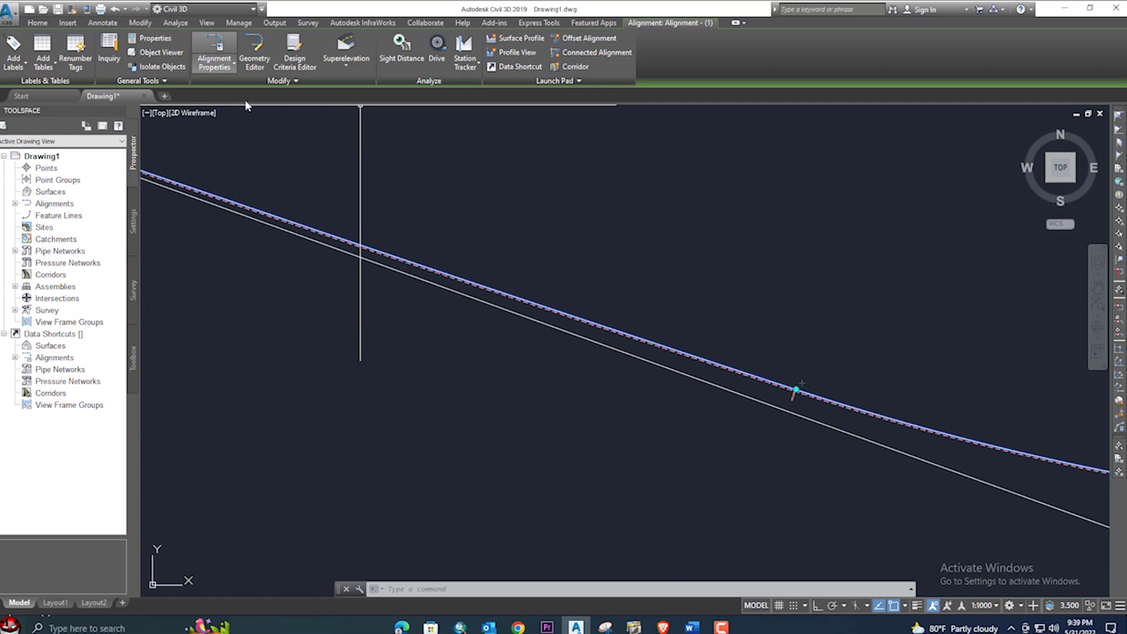
scroll(461, 204, "down", 5)
scroll(730, 326, "up", 3)
middle_click_drag(730, 327, 937, 383)
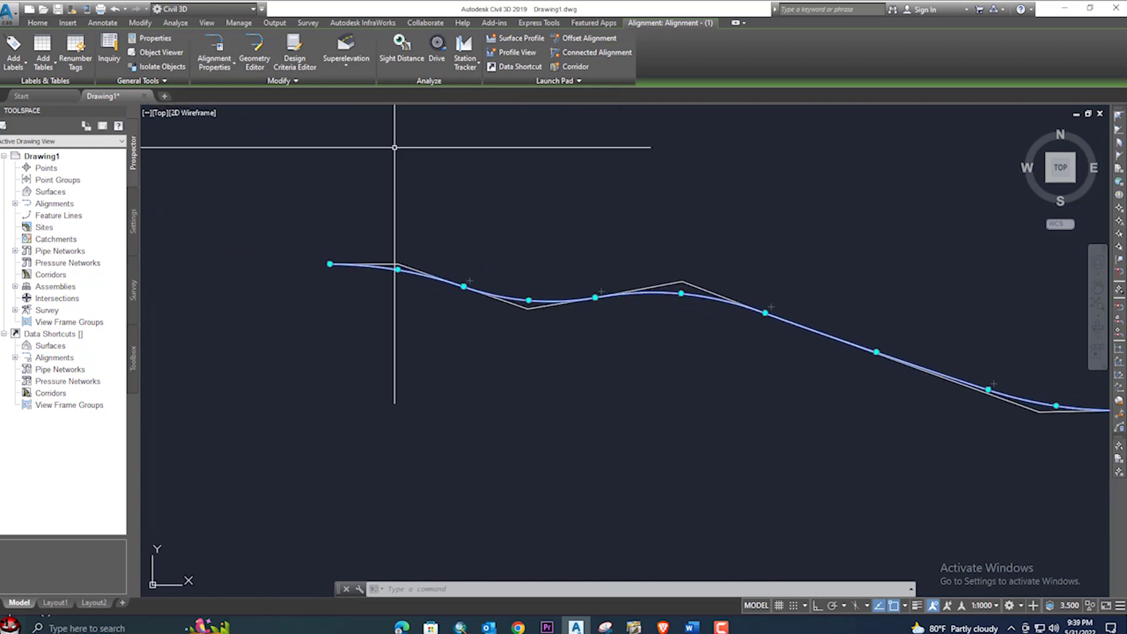
- Try the Existing, Intersection Basic and Layout object styles on the alignment
left_click(215, 64)
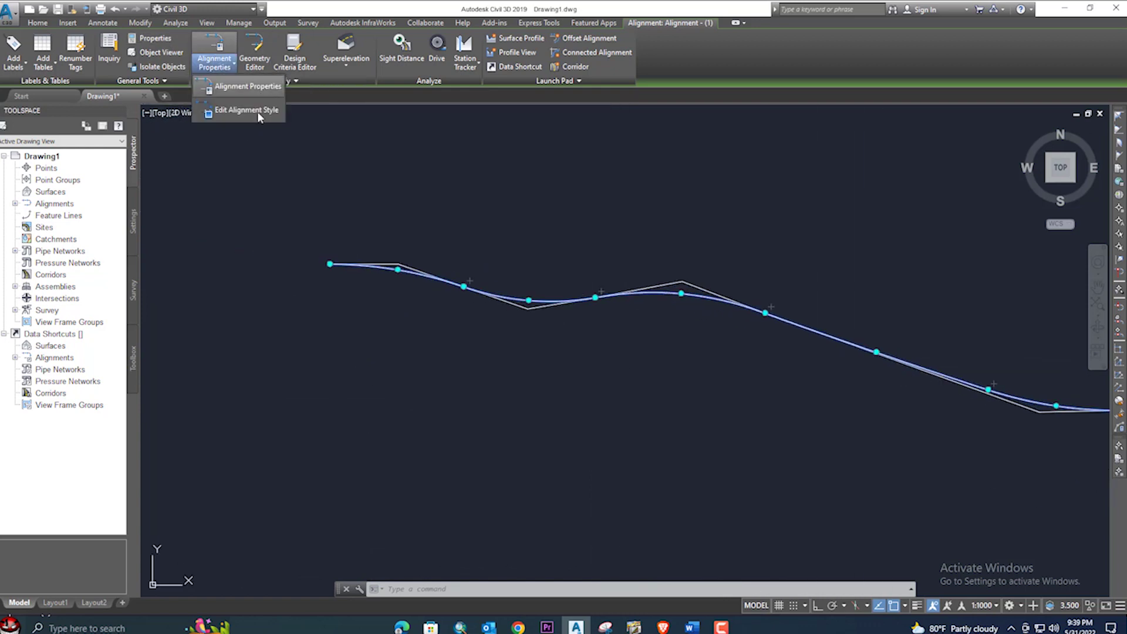
left_click(239, 89)
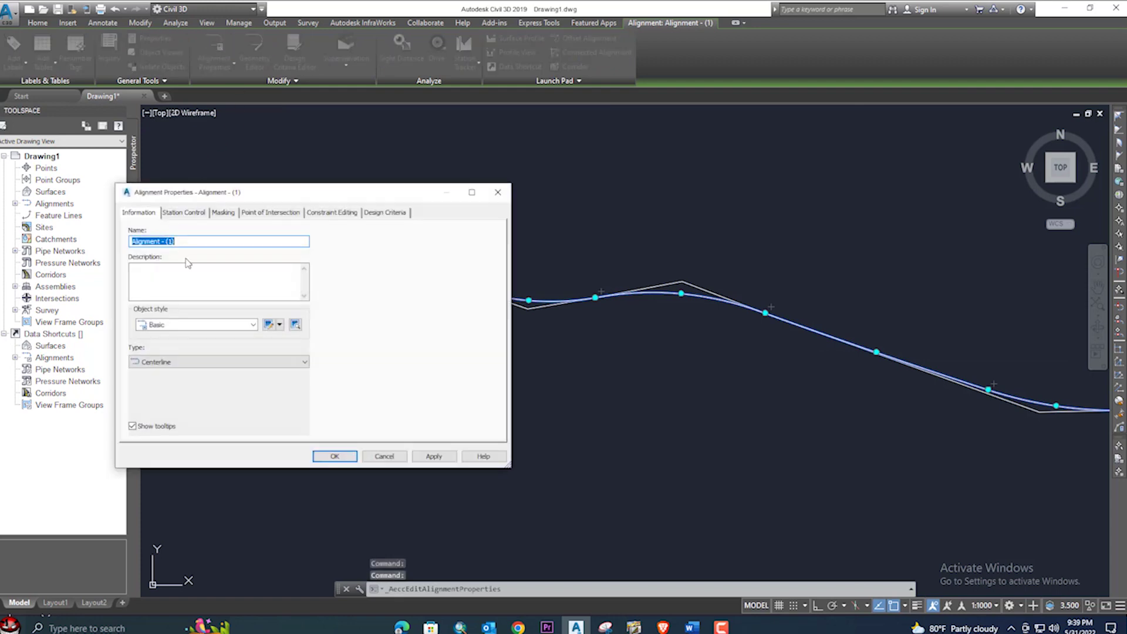
left_click(201, 327)
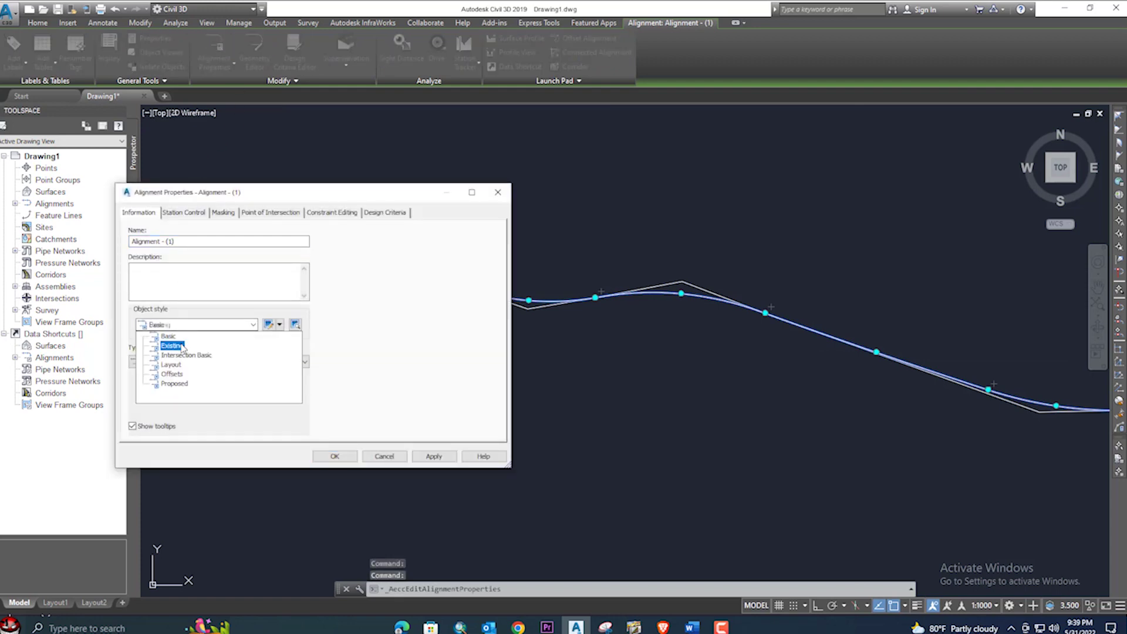
left_click(183, 346)
left_click(433, 456)
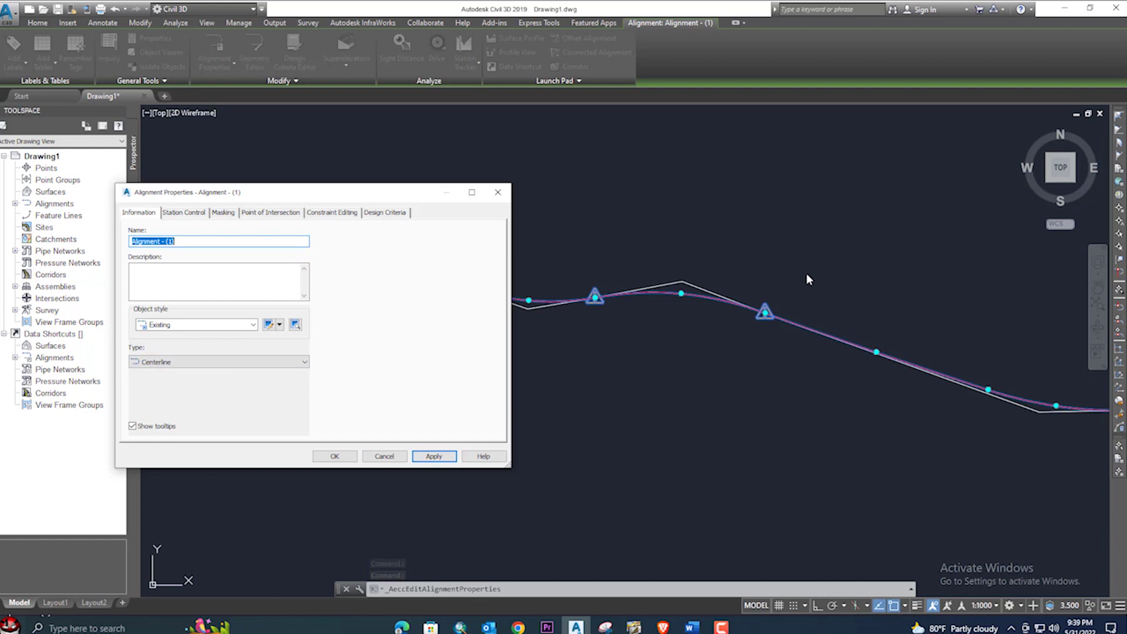
left_click(226, 333)
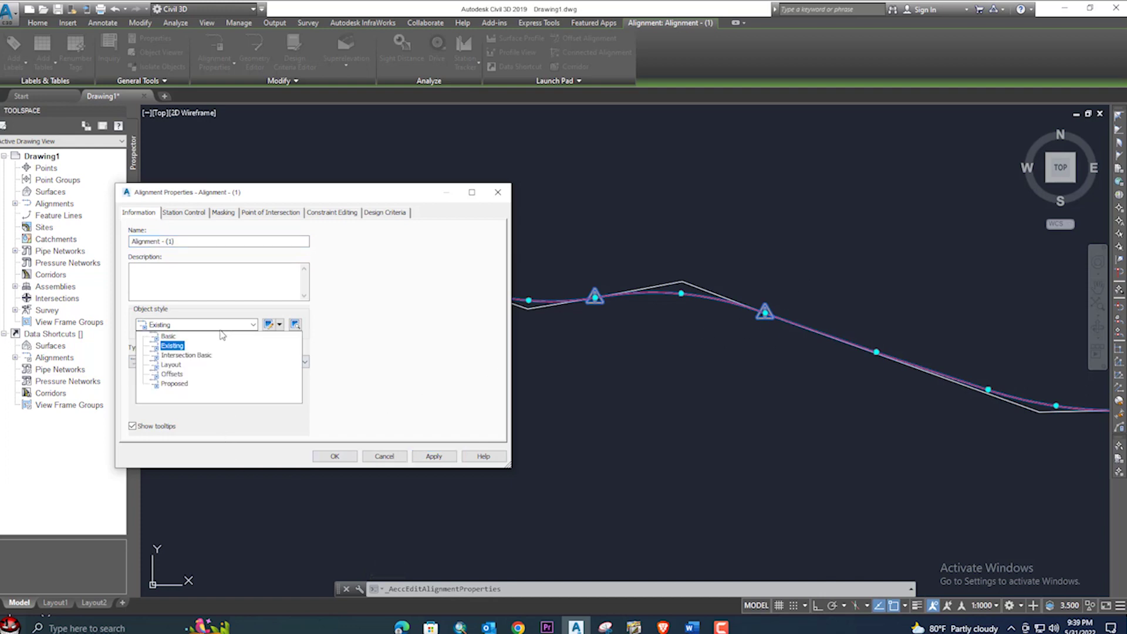
left_click(191, 355)
left_click(434, 456)
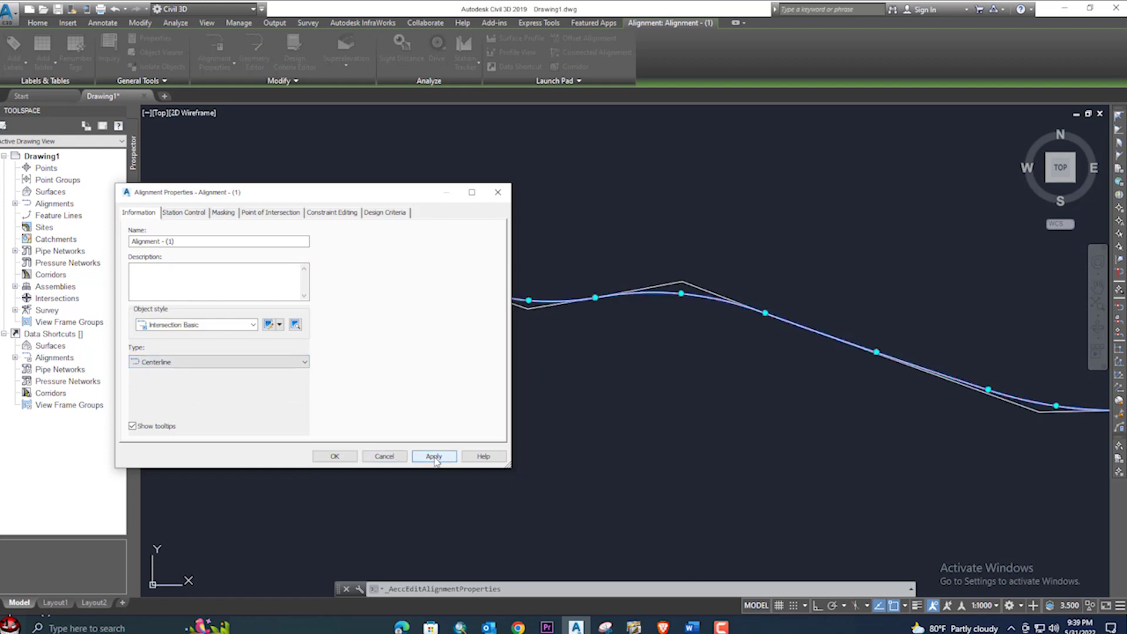
left_click(230, 328)
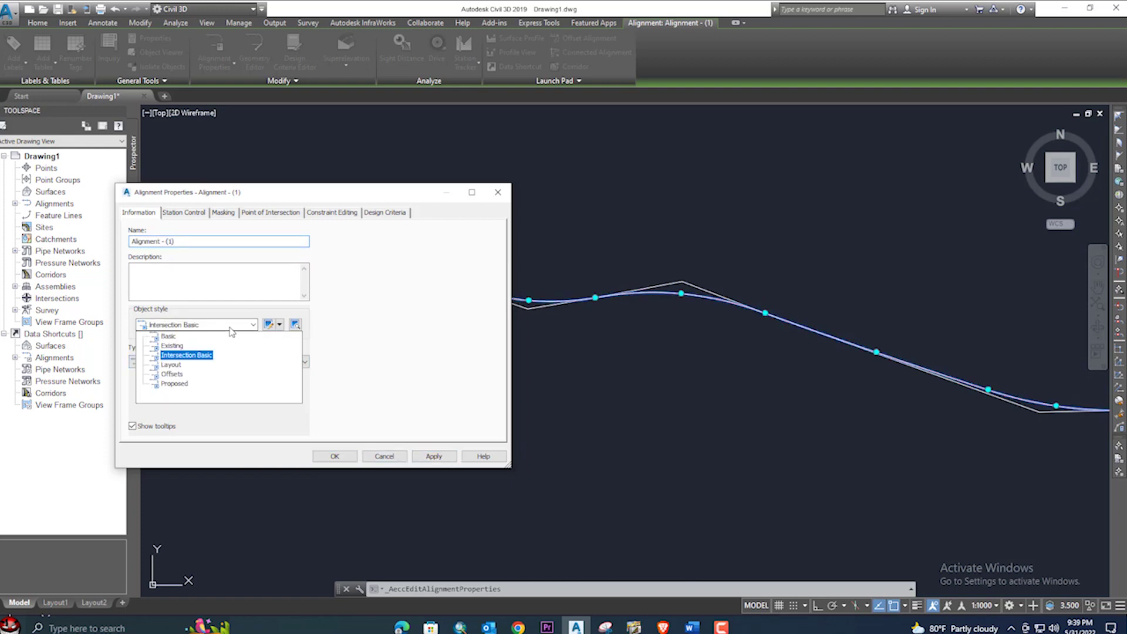
left_click(170, 364)
left_click(434, 456)
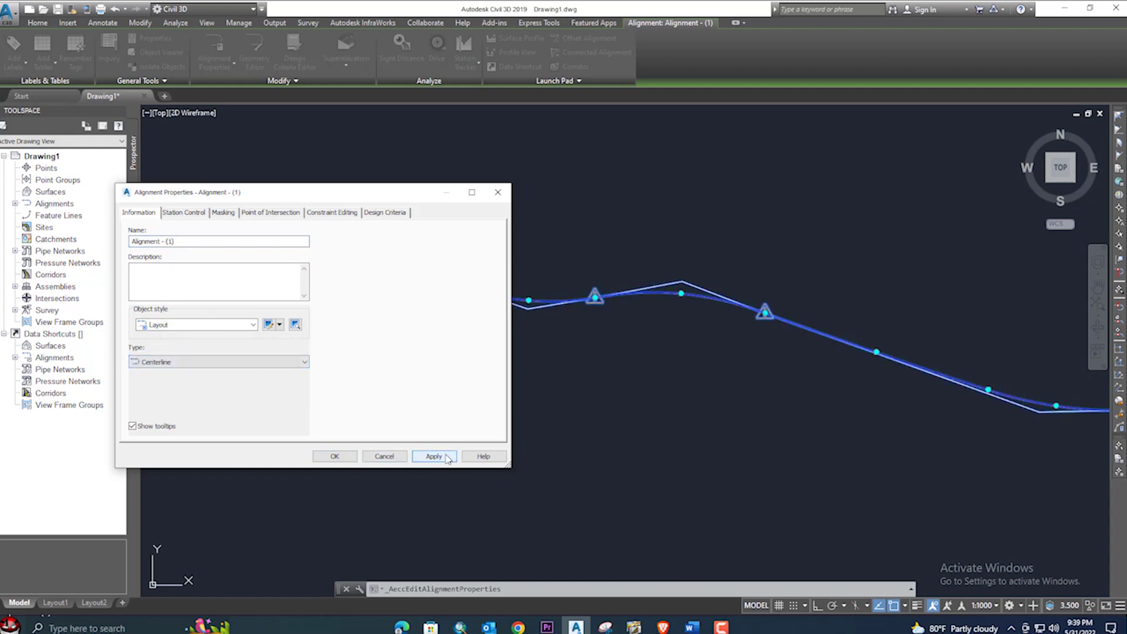
- Apply the Proposed object style, close Alignment Properties and deselect the alignment
left_click_drag(380, 192, 358, 126)
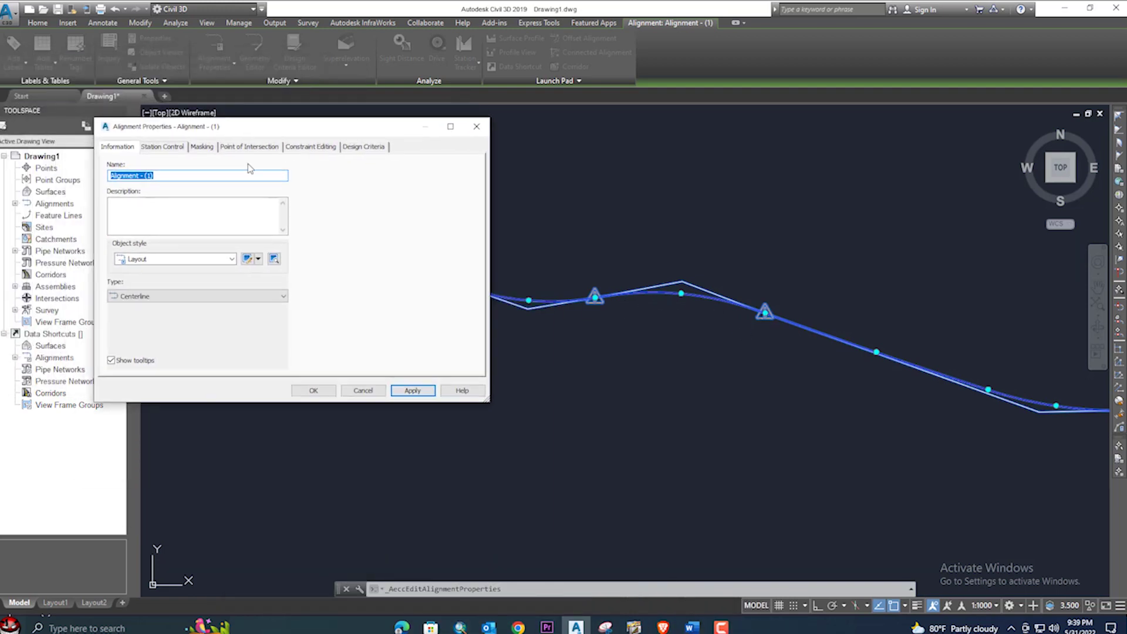
left_click(210, 259)
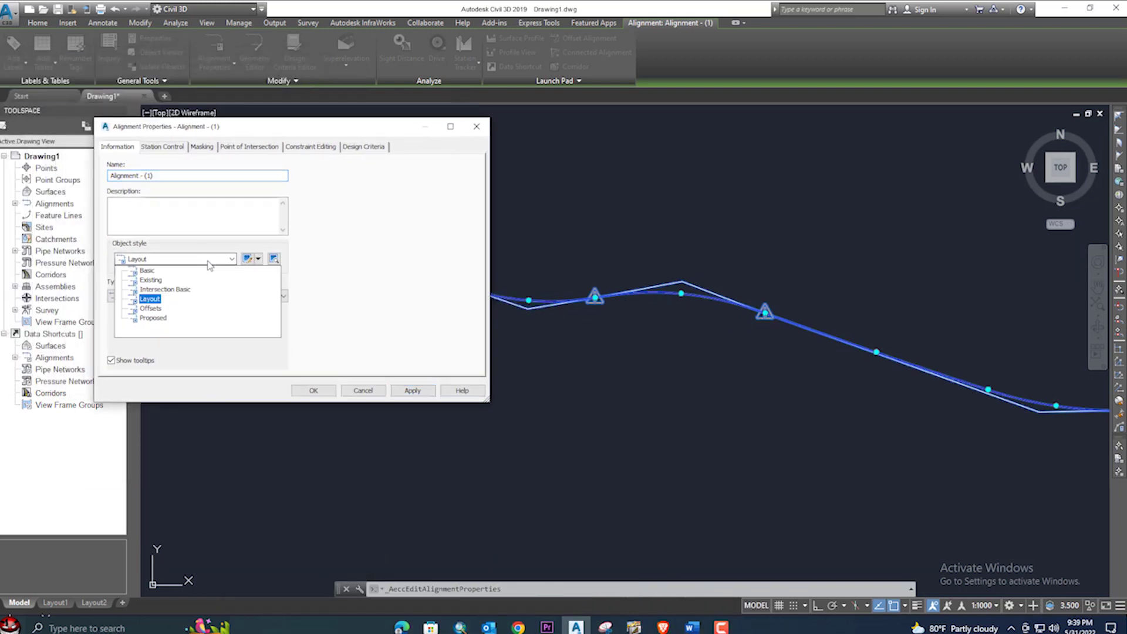
left_click(155, 318)
left_click(425, 390)
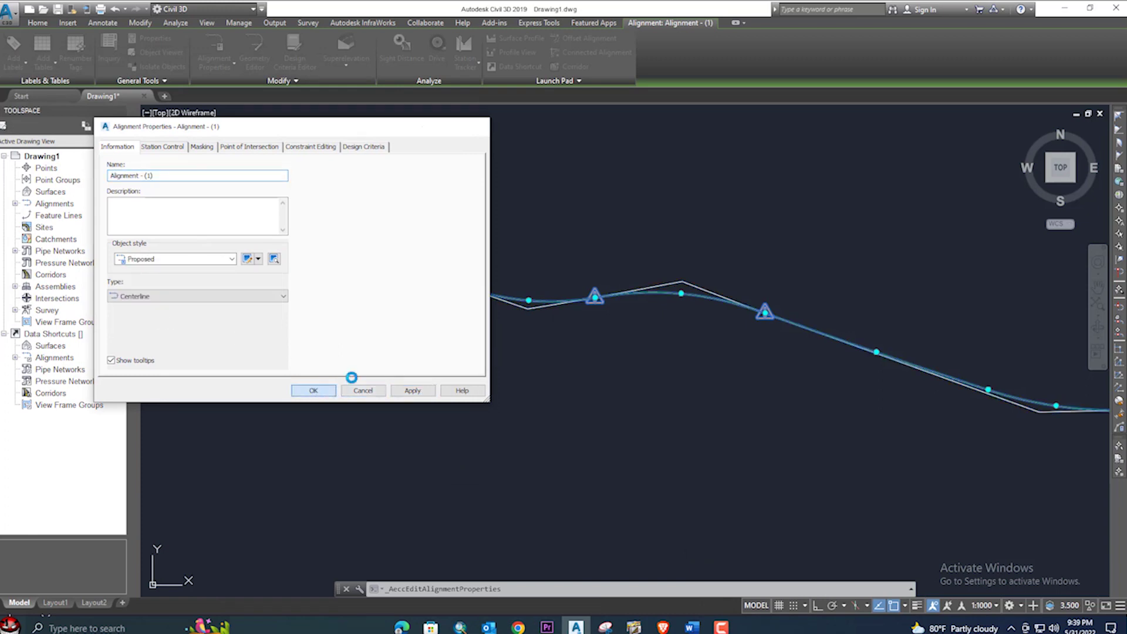
left_click(314, 390)
scroll(452, 312, "down", 2)
scroll(440, 269, "up", 6)
scroll(644, 300, "up", 3)
scroll(624, 297, "down", 2)
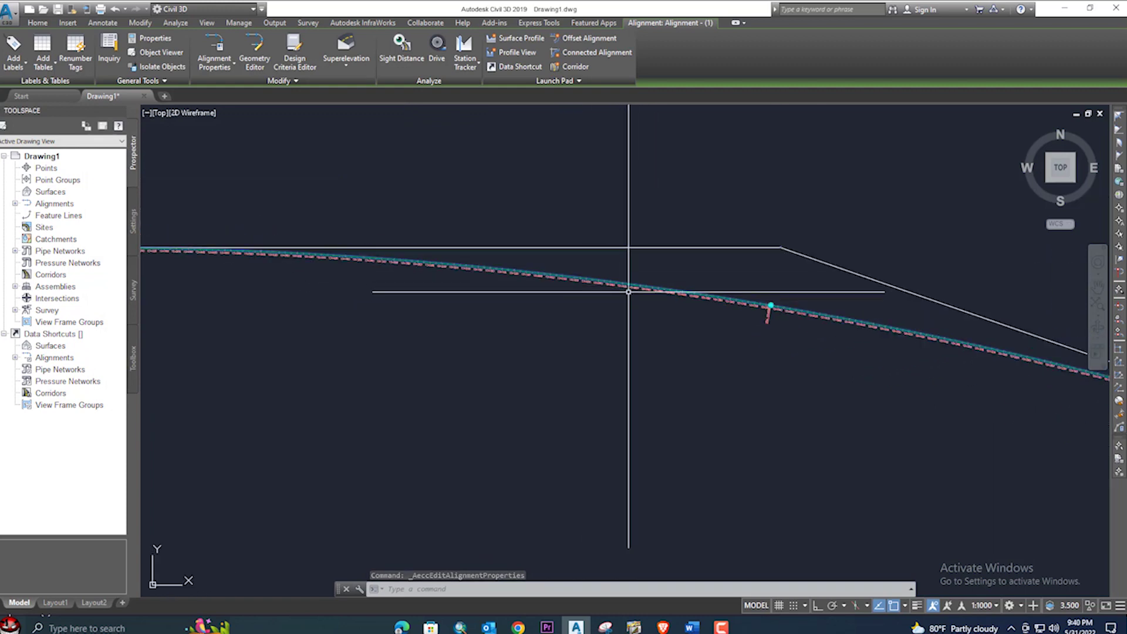
key("Escape")
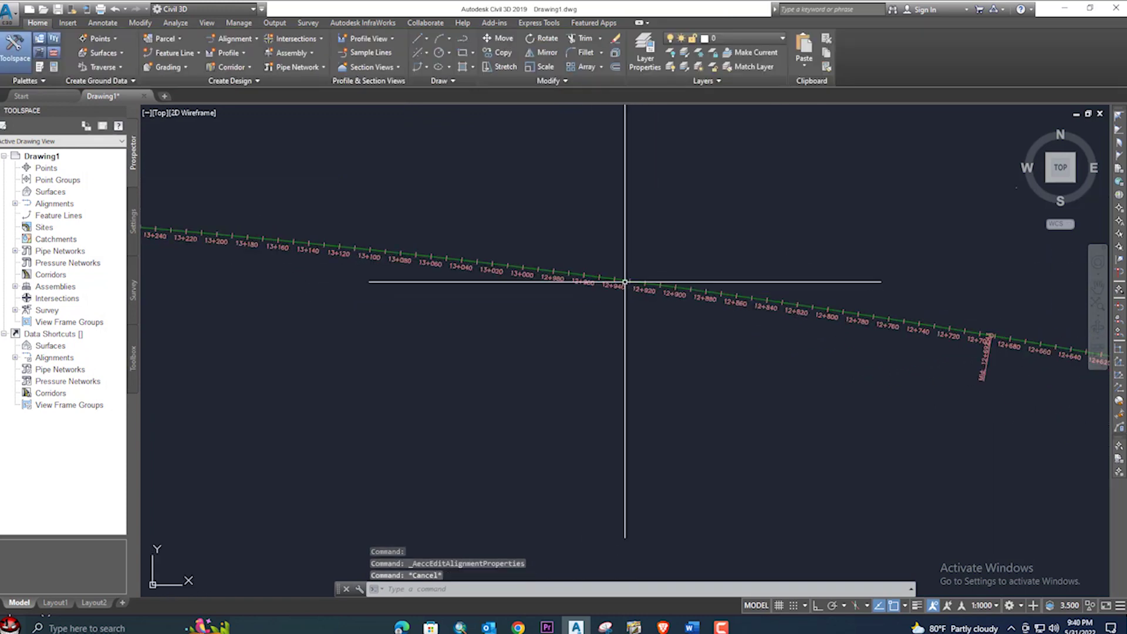
left_click(624, 281)
right_click(624, 281)
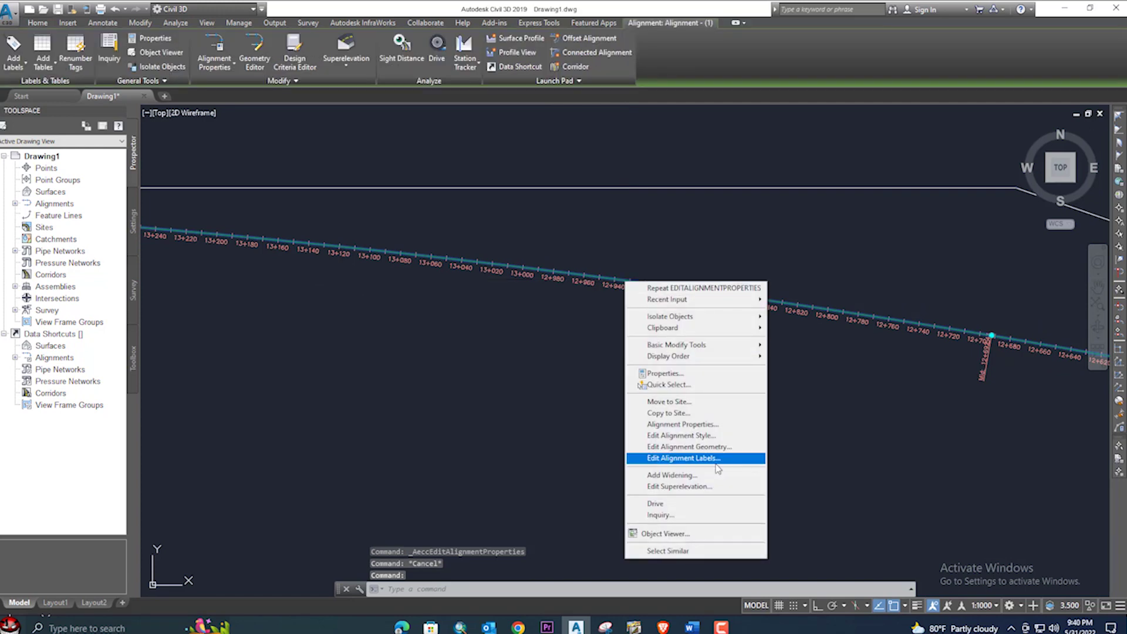
left_click(700, 439)
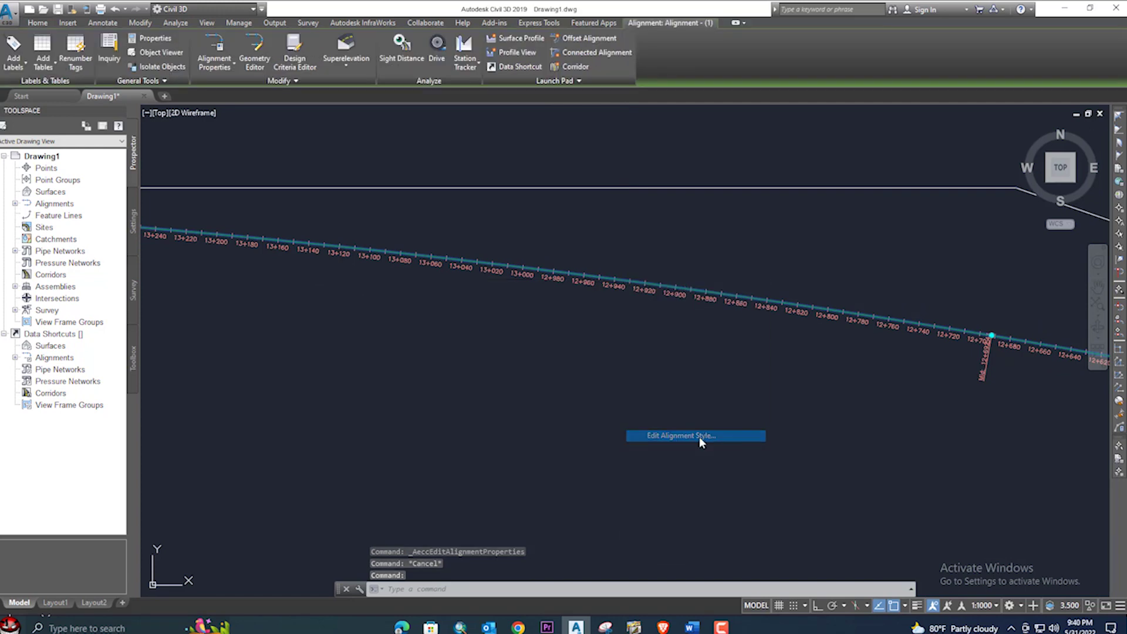
left_click(424, 195)
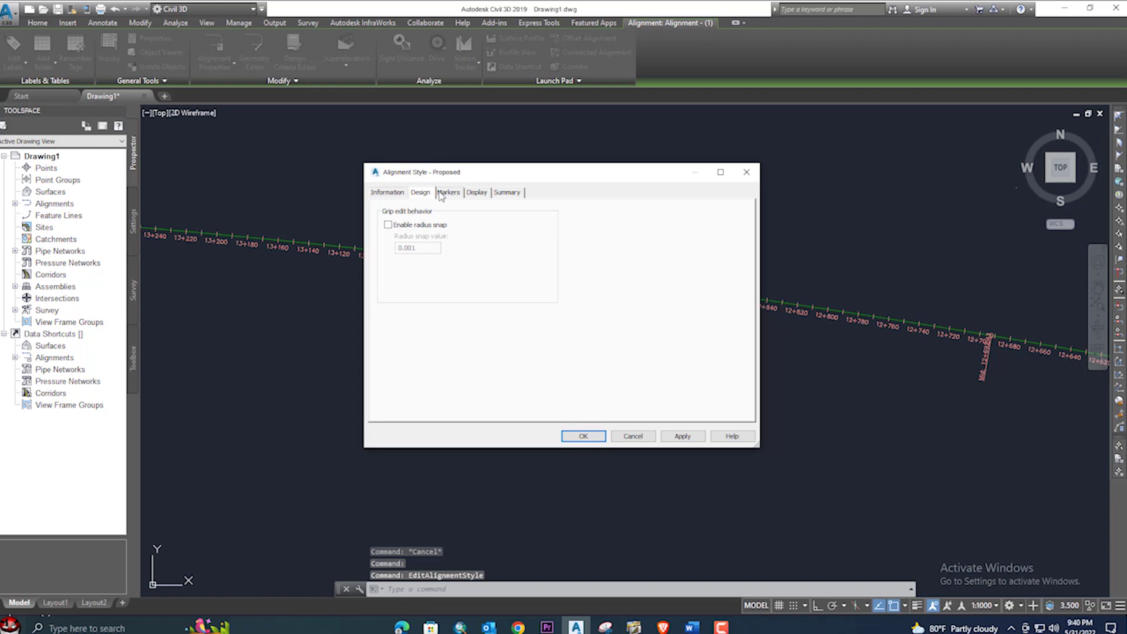
left_click(445, 196)
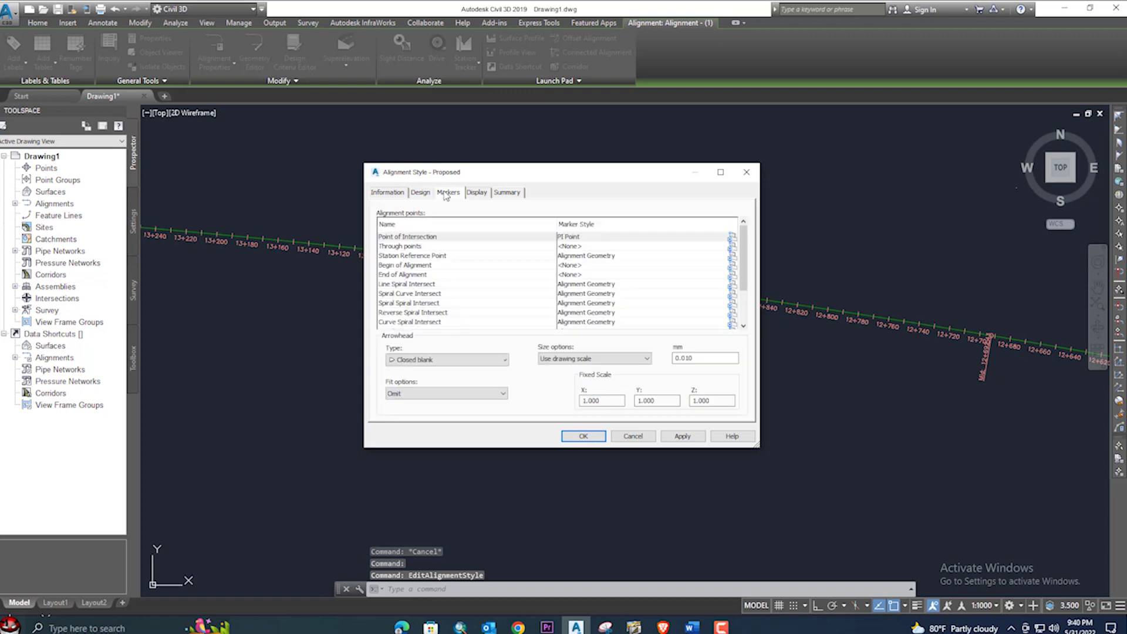
left_click(474, 193)
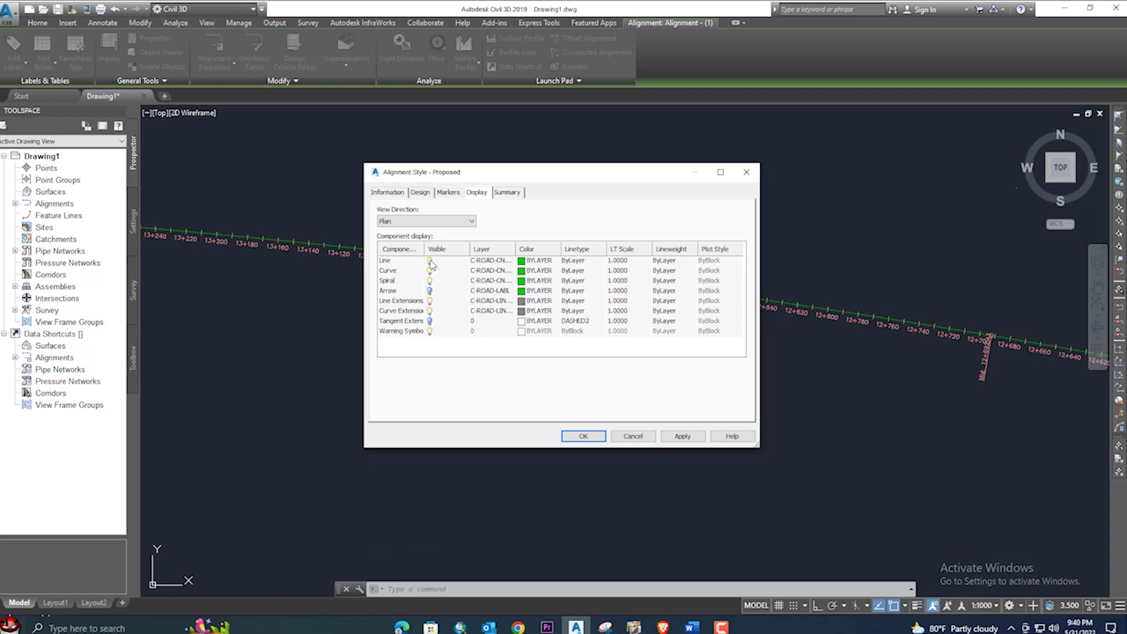
left_click_drag(559, 178, 338, 197)
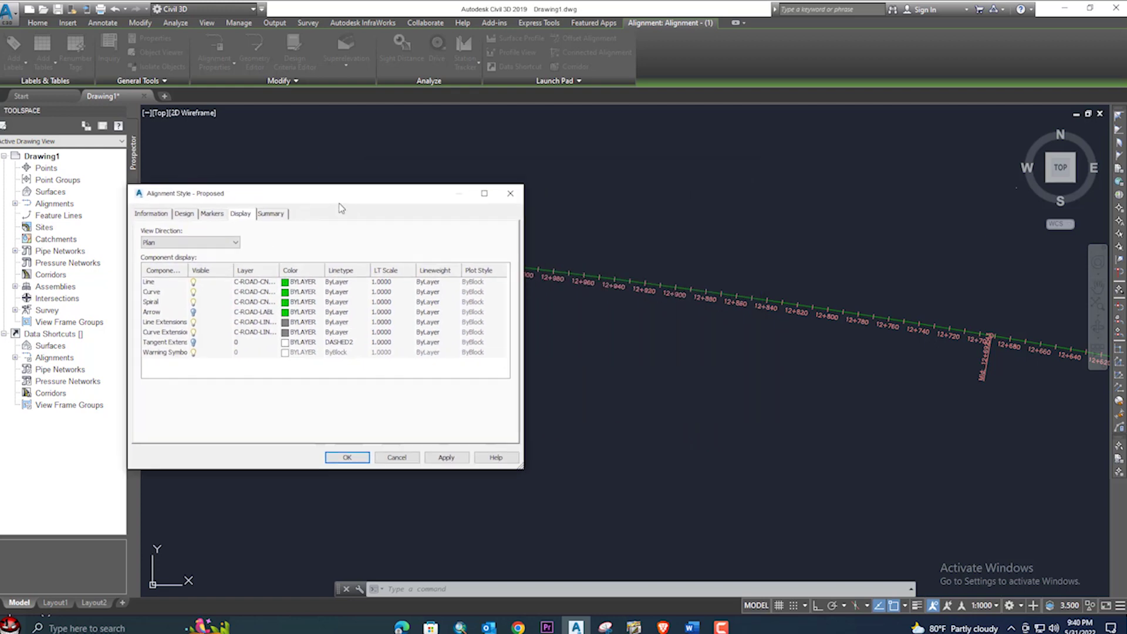
left_click(512, 191)
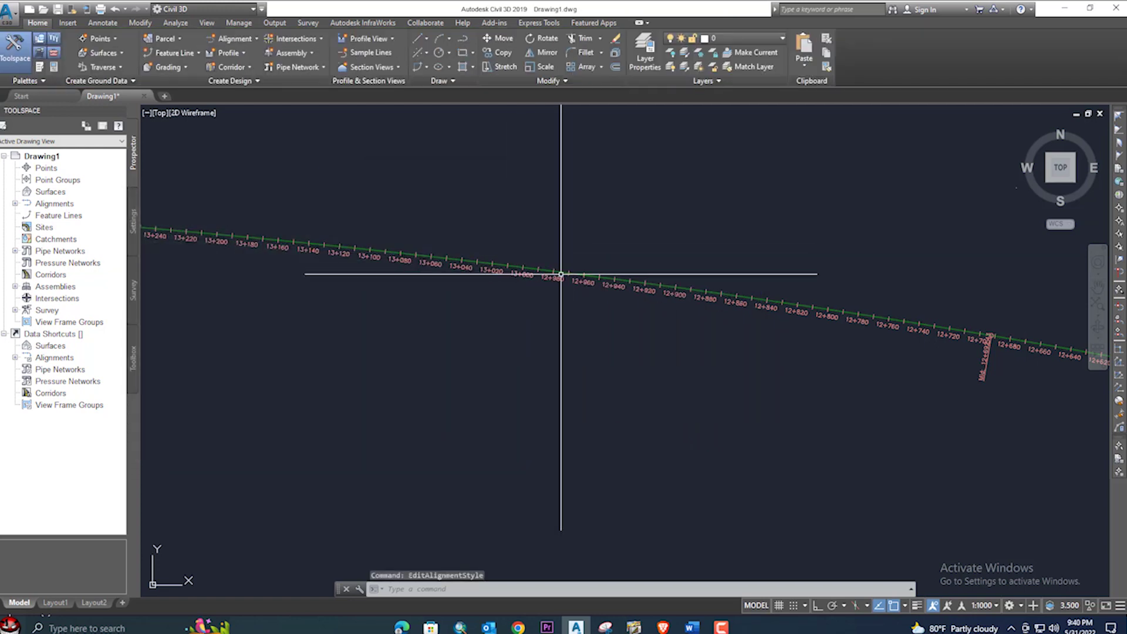
left_click(561, 273)
- In Edit Alignment Labels, set the major increment to 50 and minor to 25, then apply
right_click(561, 274)
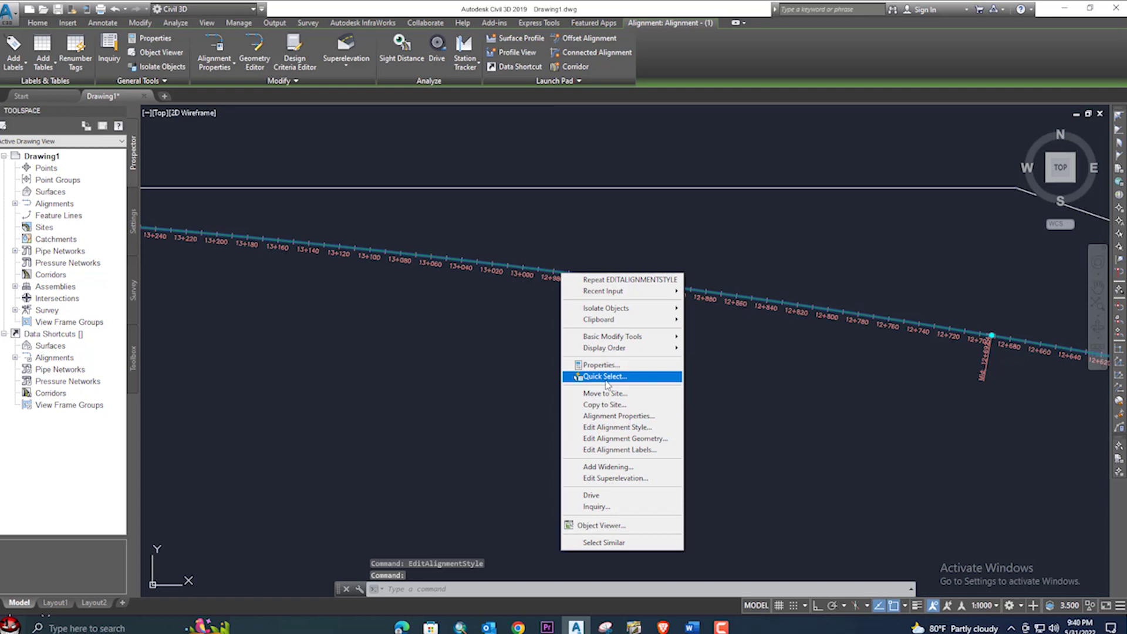
left_click(642, 450)
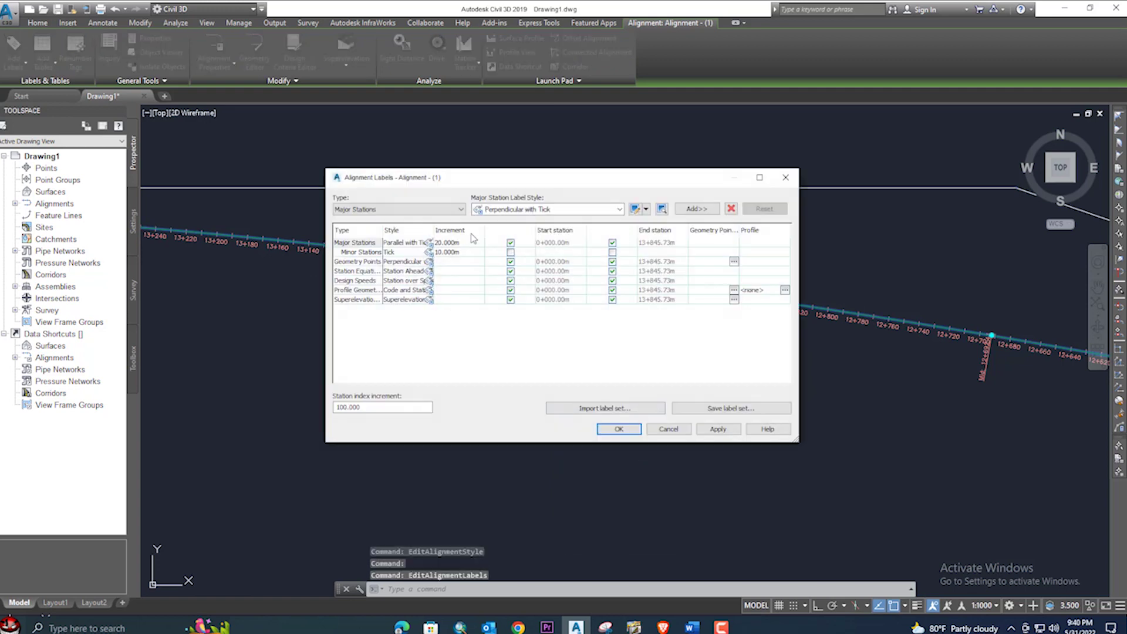
left_click_drag(455, 183, 141, 210)
left_click(94, 231)
left_click(270, 354)
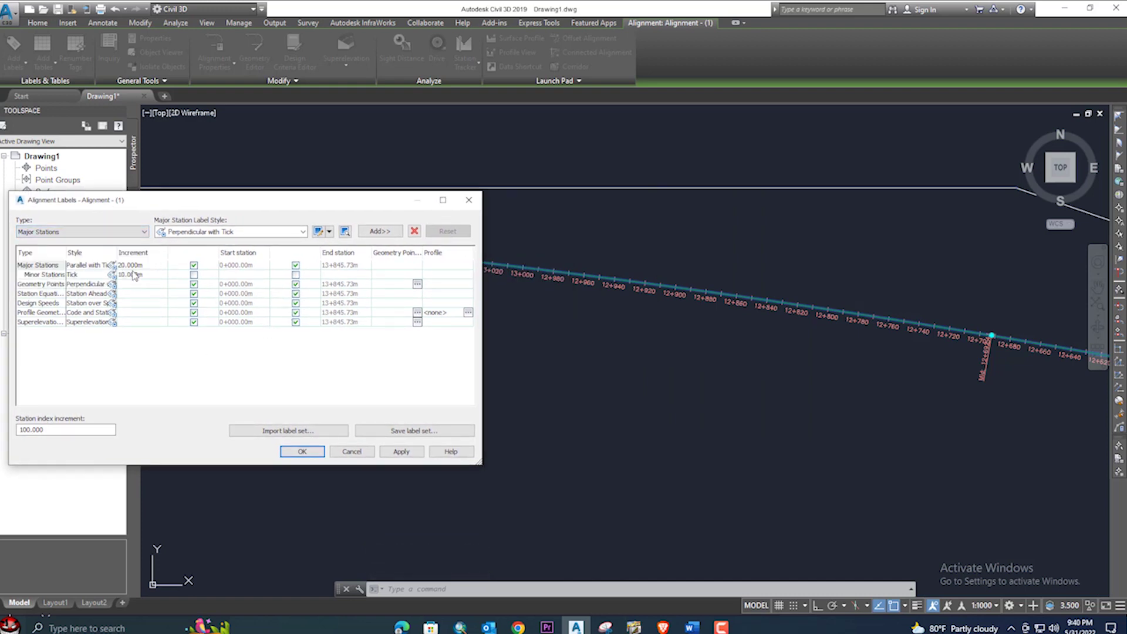
left_click(153, 264)
left_click(146, 266)
type("5")
left_click(157, 275)
left_click(158, 275)
type("25")
left_click(182, 321)
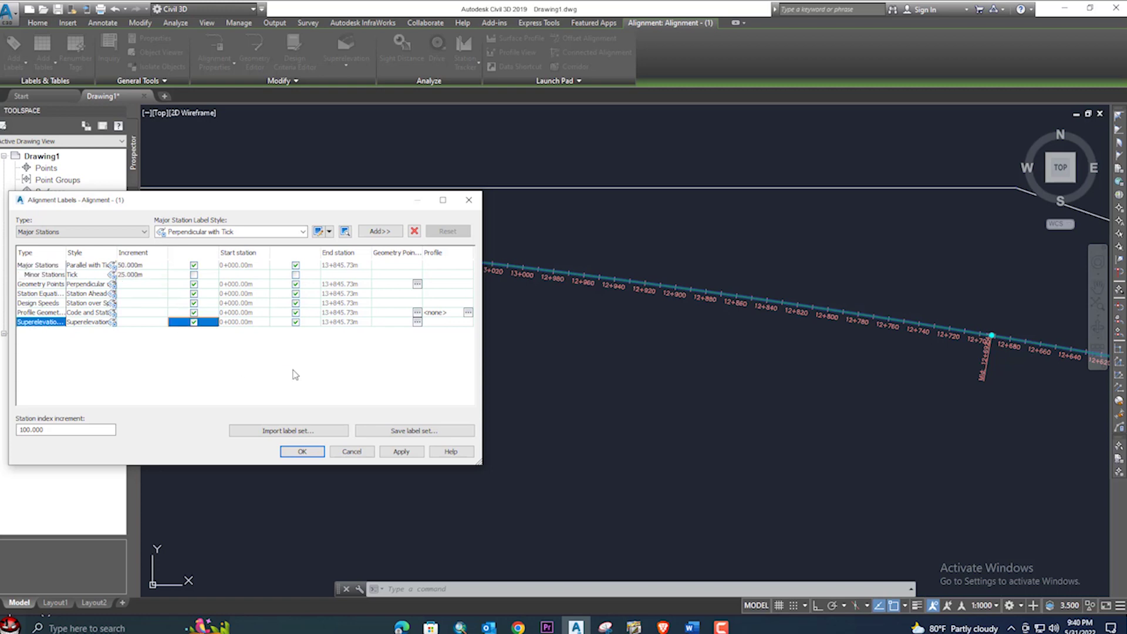
left_click(194, 274)
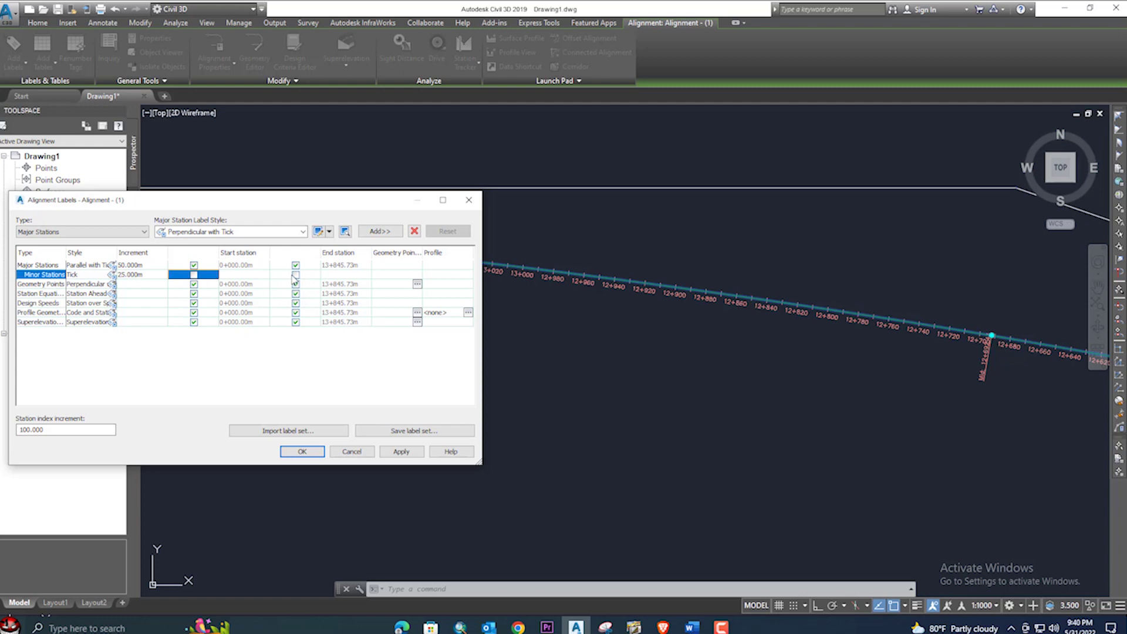
left_click(295, 275)
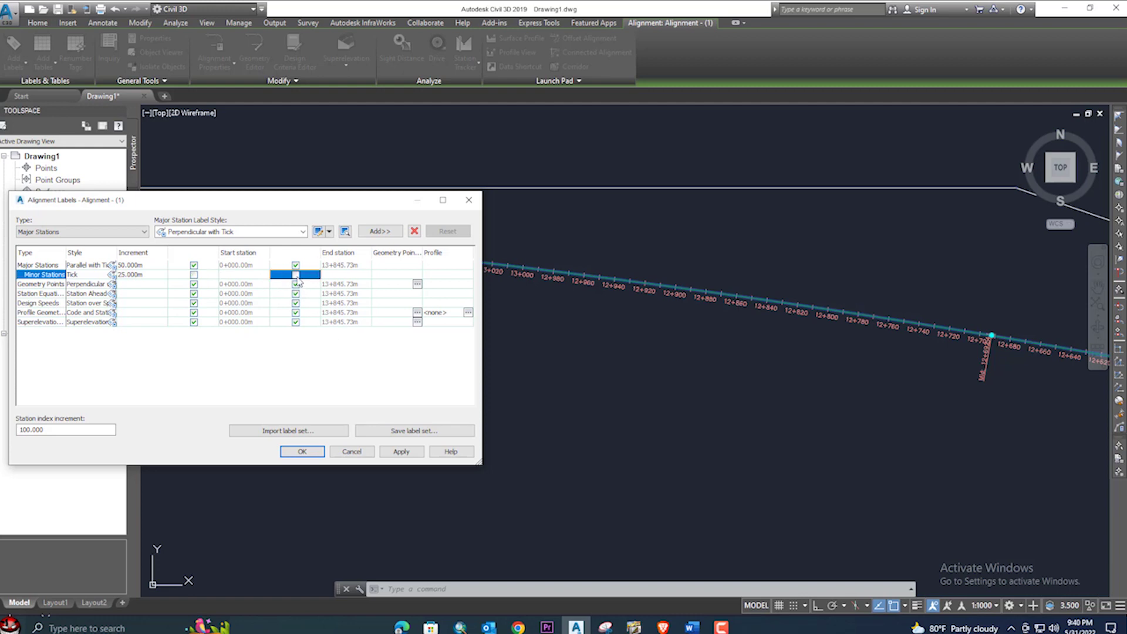
left_click(403, 451)
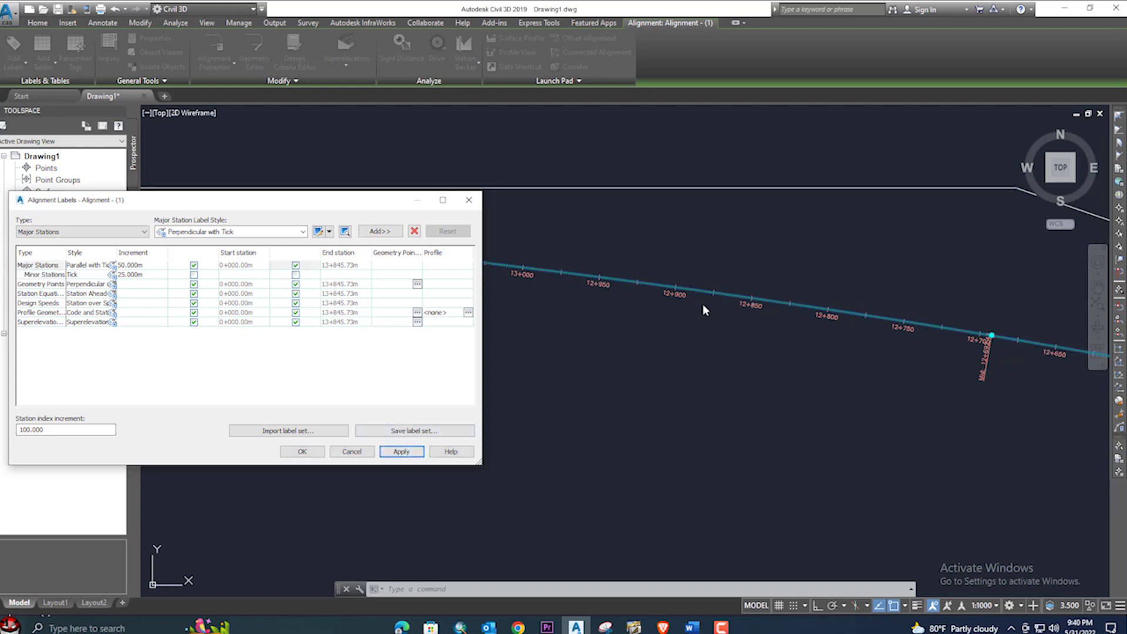
- Change the station increments to 100 major and 50 minor, apply and confirm
double_click(133, 265)
type("1")
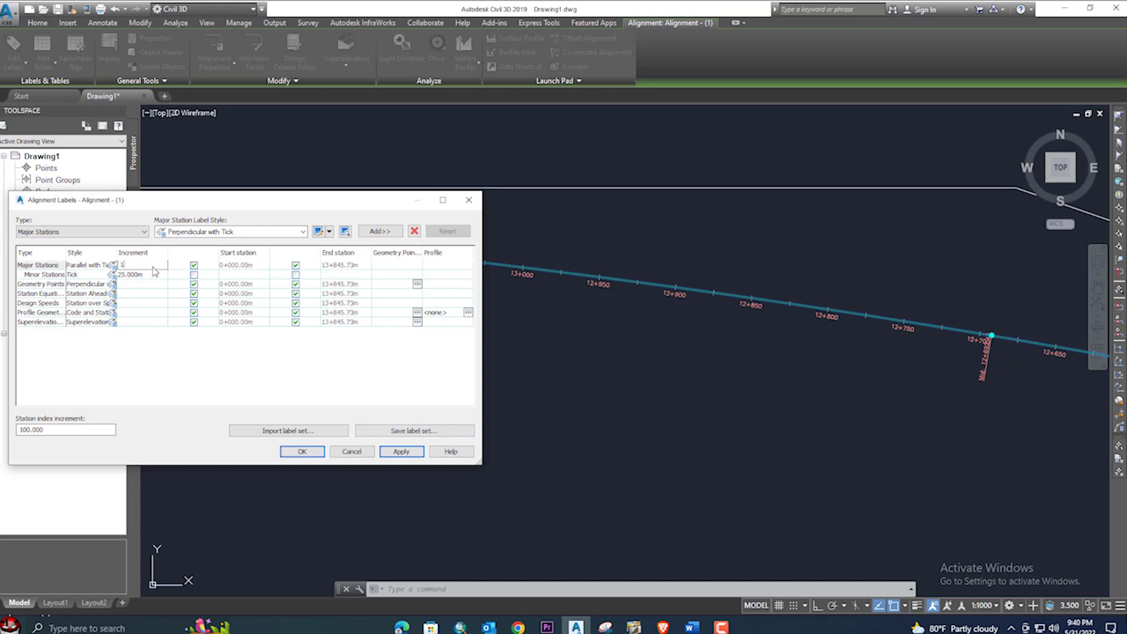
type("00")
double_click(133, 275)
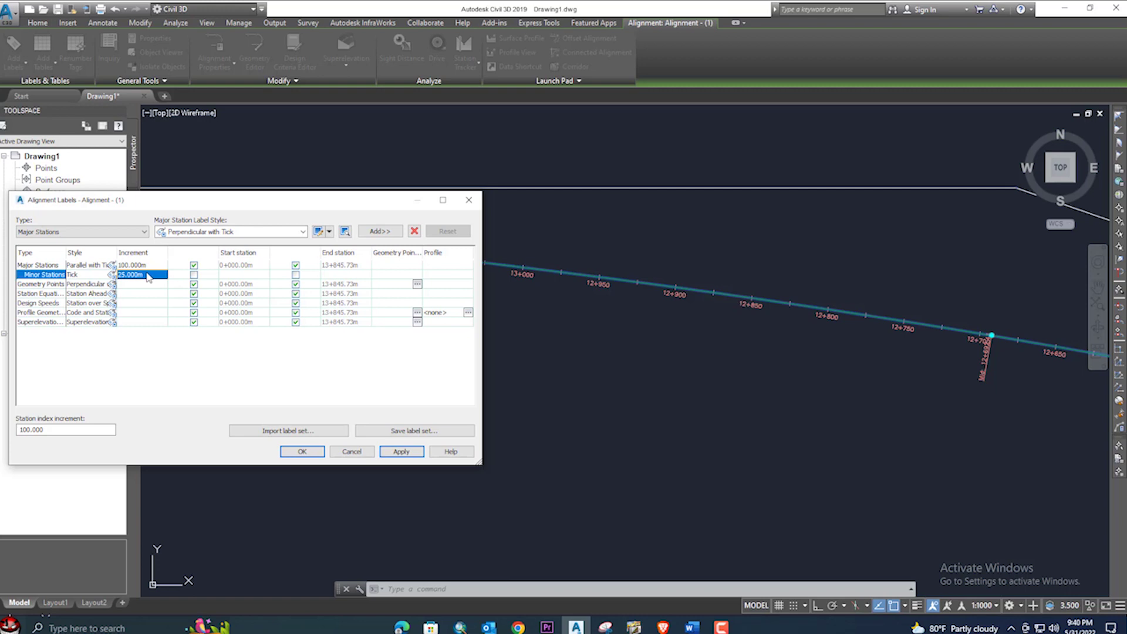
left_click(148, 276)
type("50")
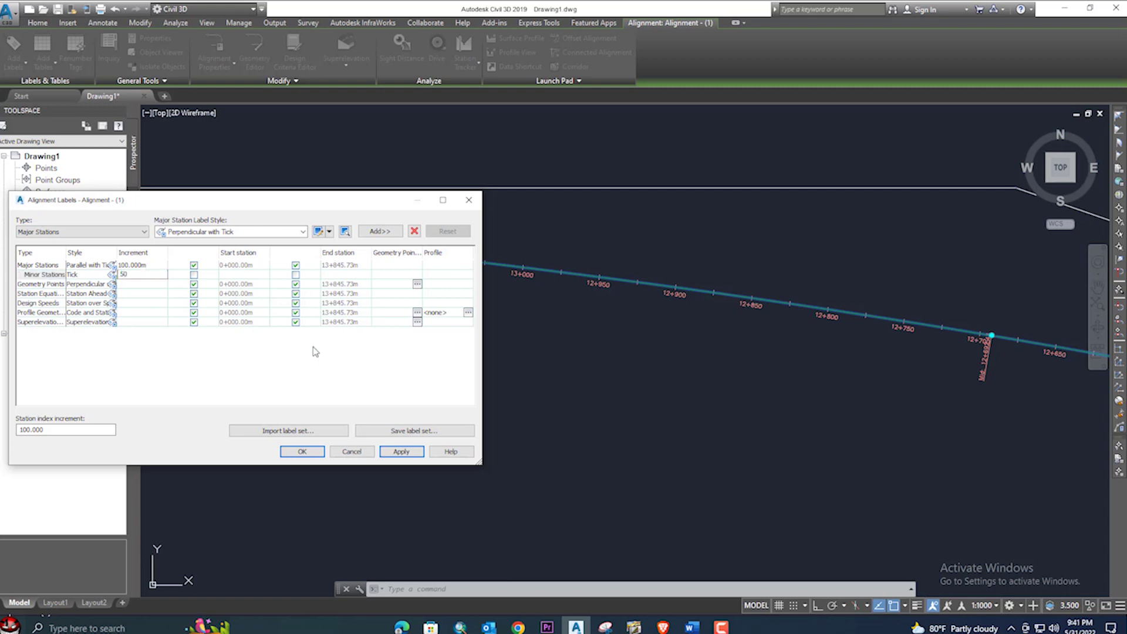
left_click(400, 450)
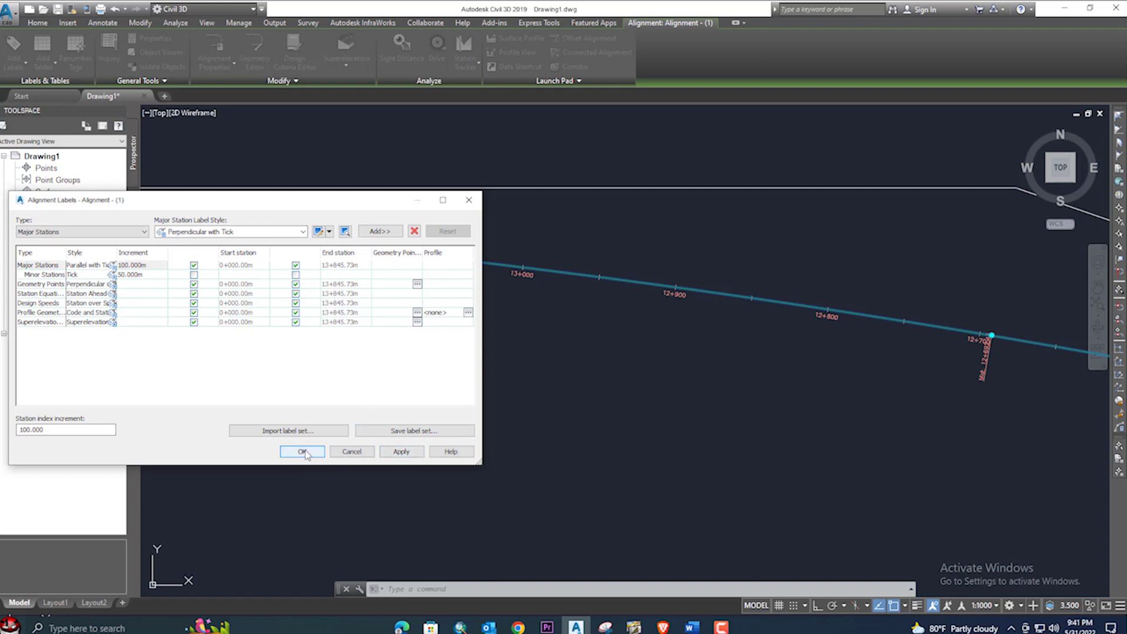
left_click(302, 450)
right_click(481, 265)
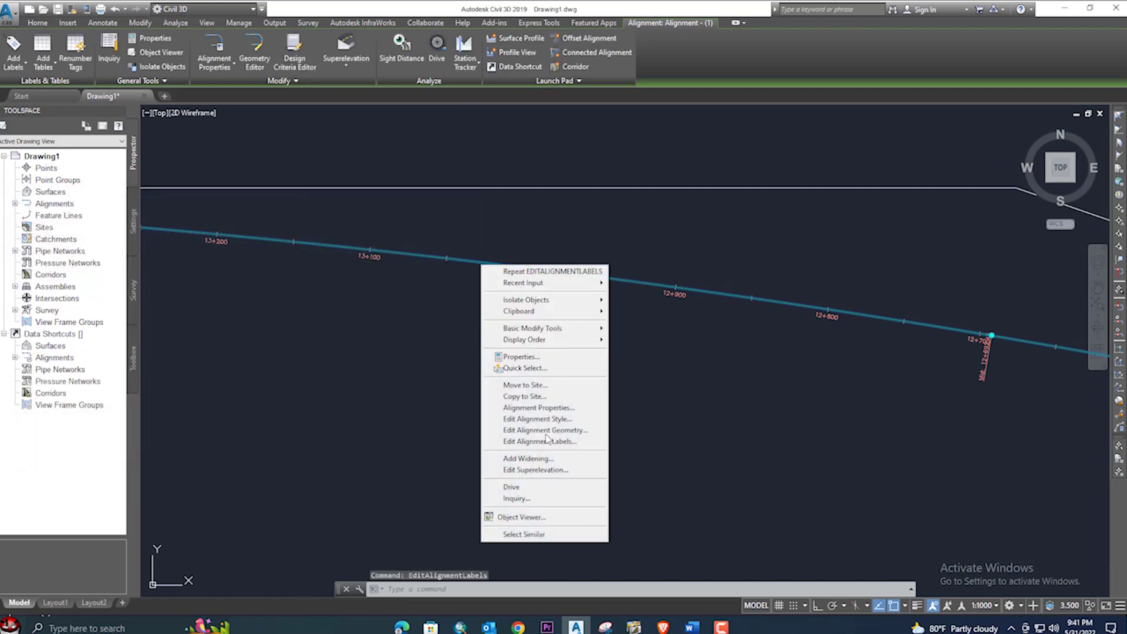
- Edit the Parallel with Tick major station style so its station text colour is cyan
left_click(567, 442)
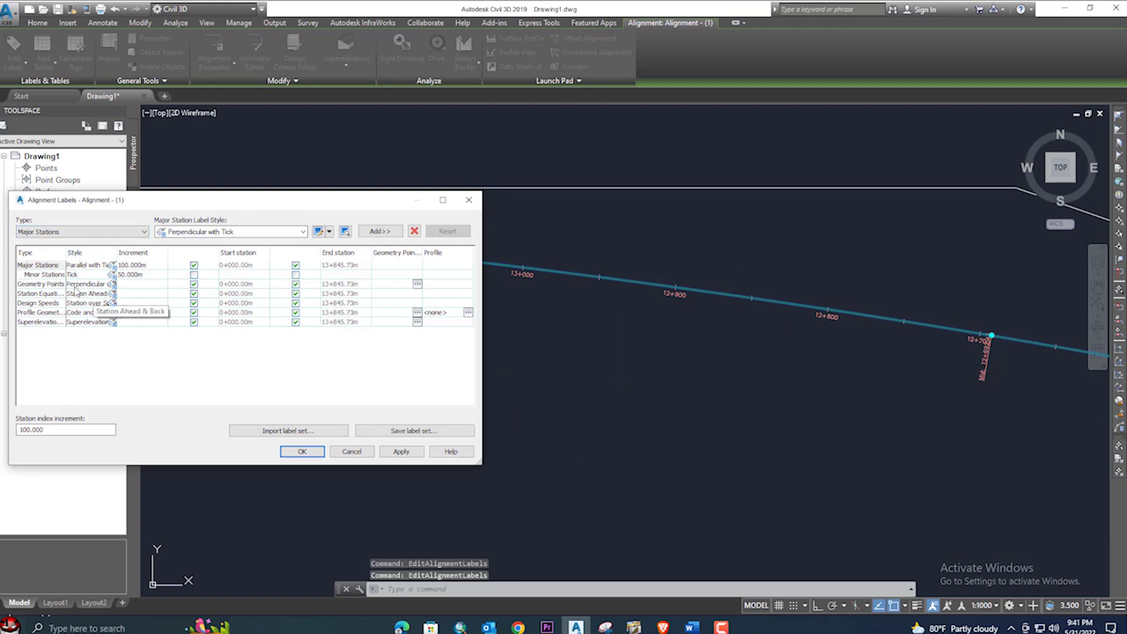
left_click(113, 266)
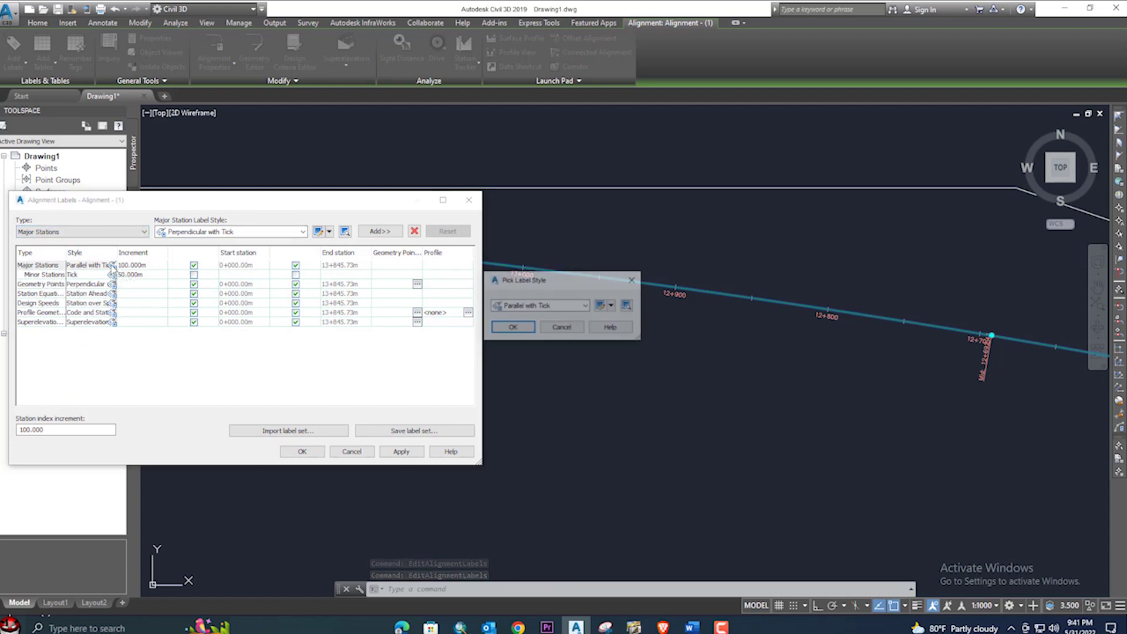
left_click(601, 306)
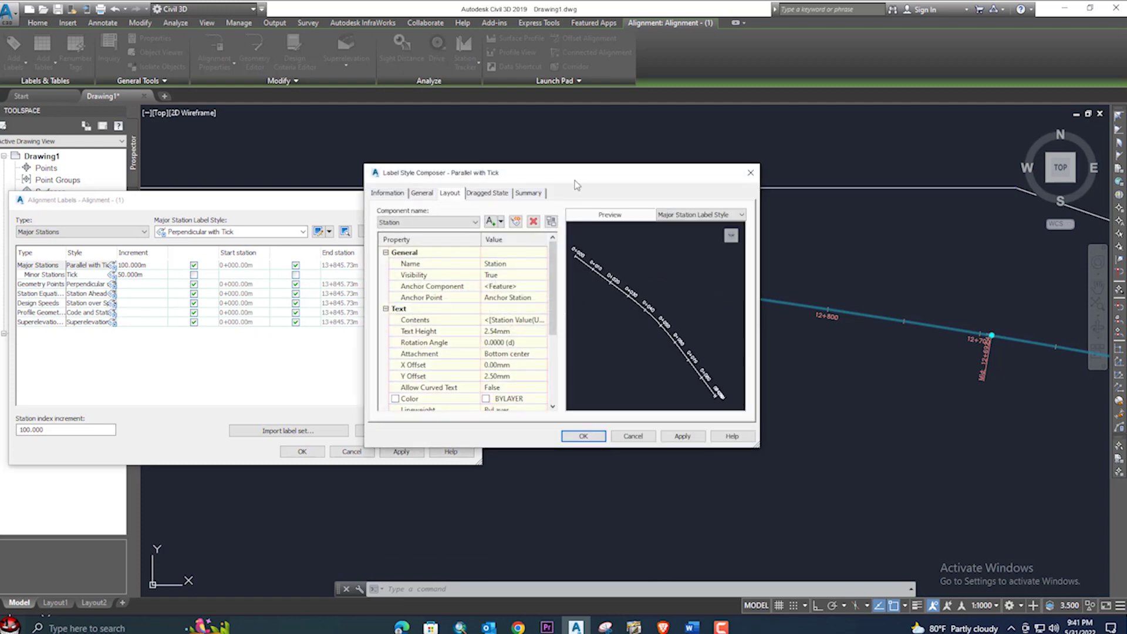
left_click_drag(575, 187, 337, 190)
scroll(261, 382, "down", 2)
left_click(260, 334)
left_click(304, 334)
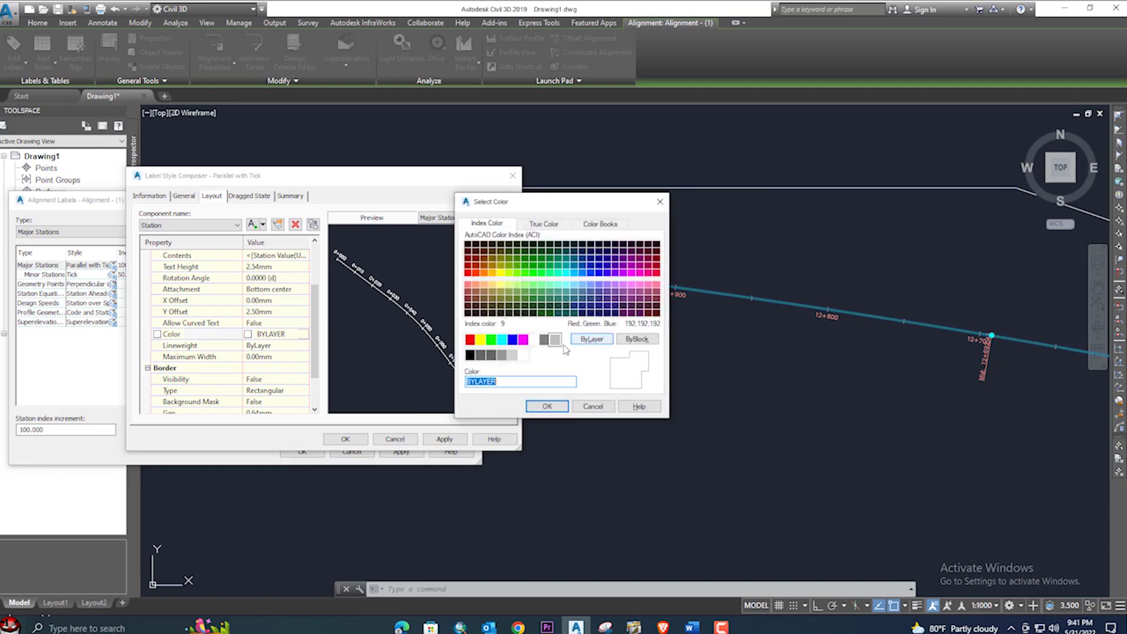
left_click(501, 340)
left_click(546, 406)
scroll(292, 354, "down", 2)
scroll(287, 351, "up", 3)
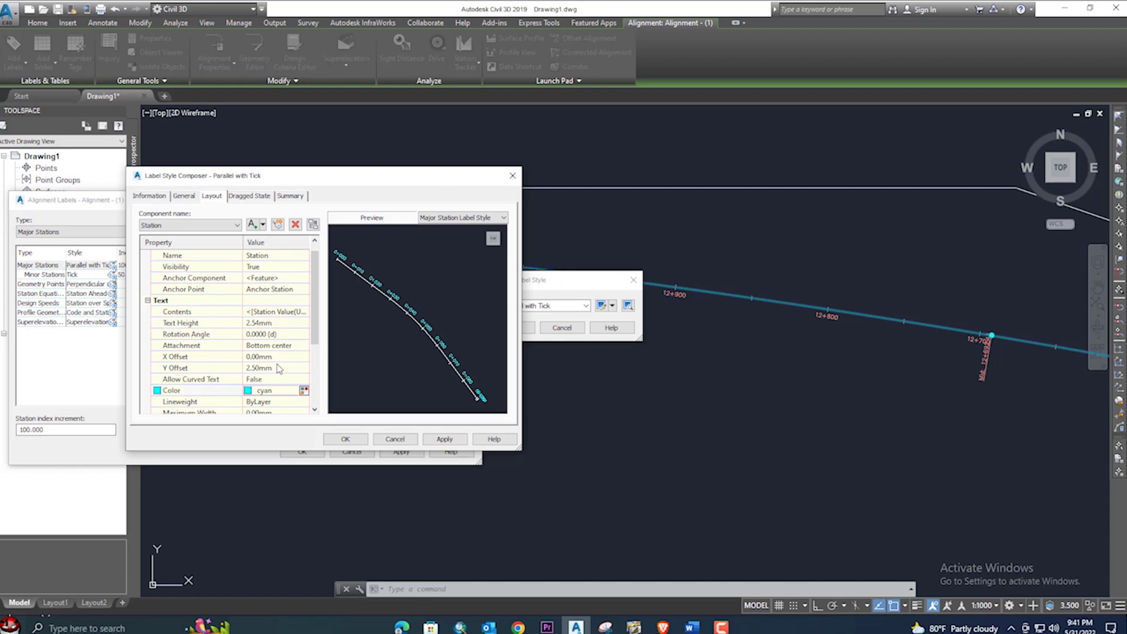
- Give the major station text a 6 mm height and 4 mm Y offset, and apply the style
left_click(278, 323)
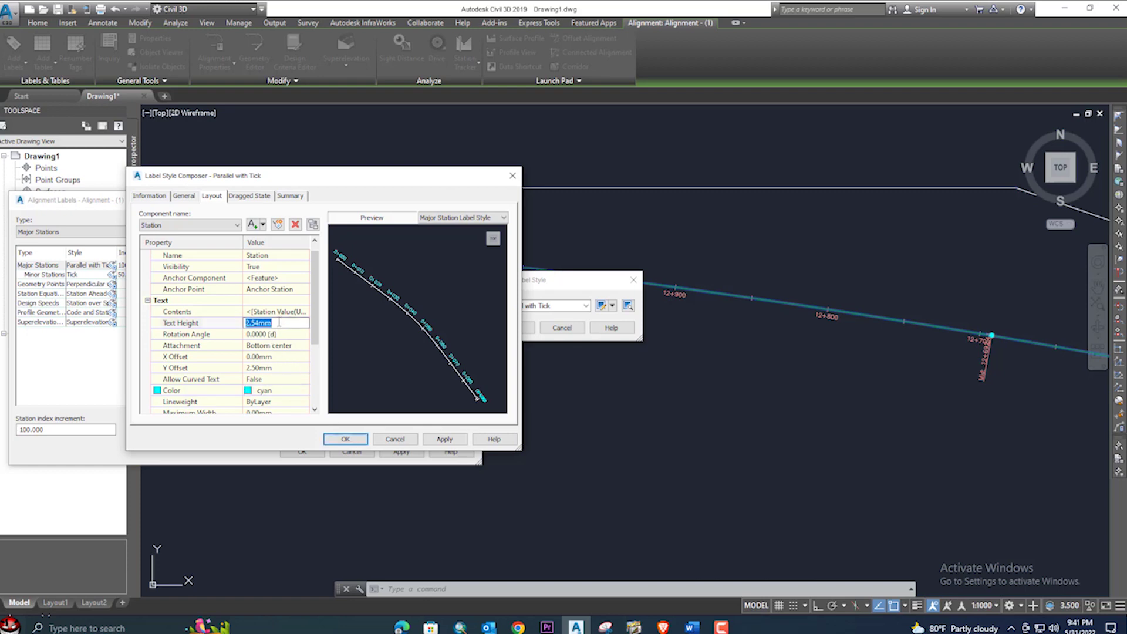
type("6")
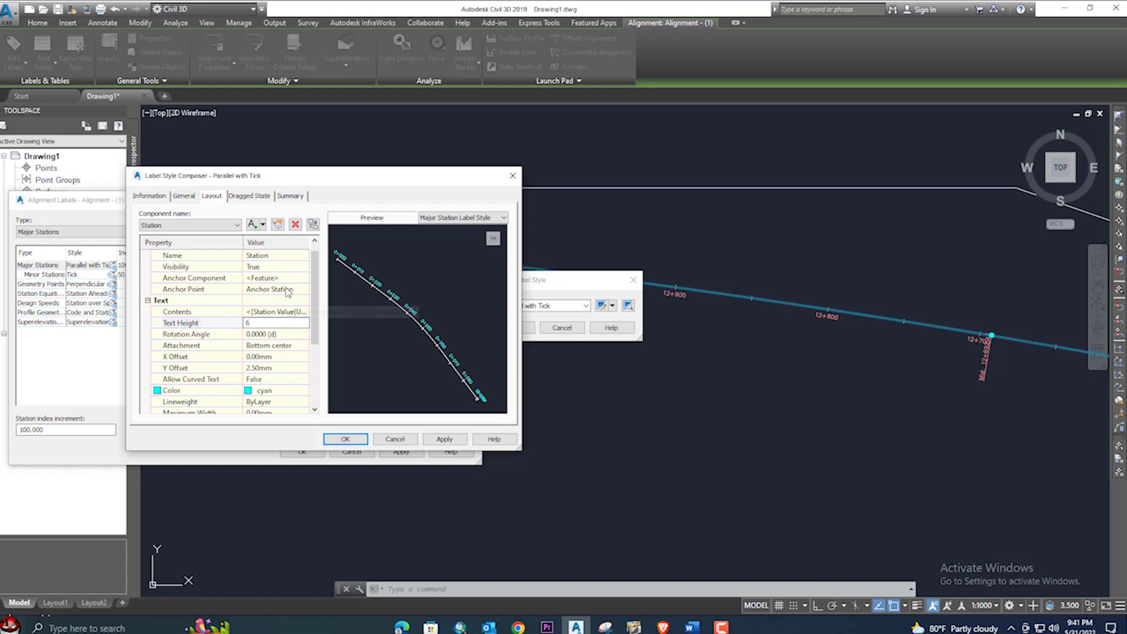
key("Return")
scroll(287, 343, "down", 1)
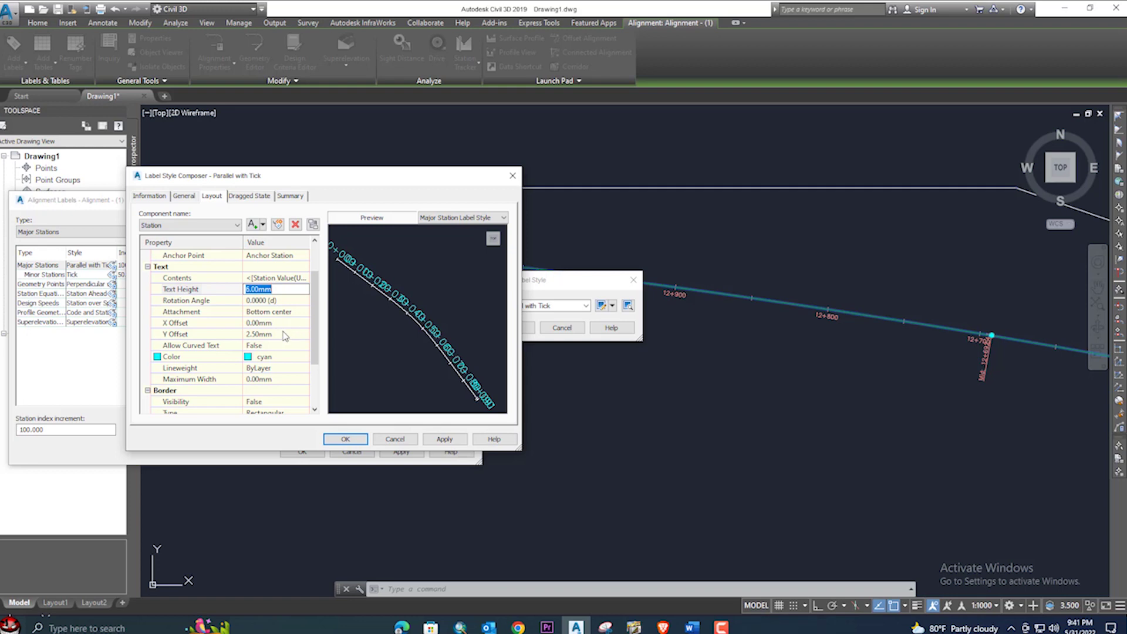
left_click(274, 334)
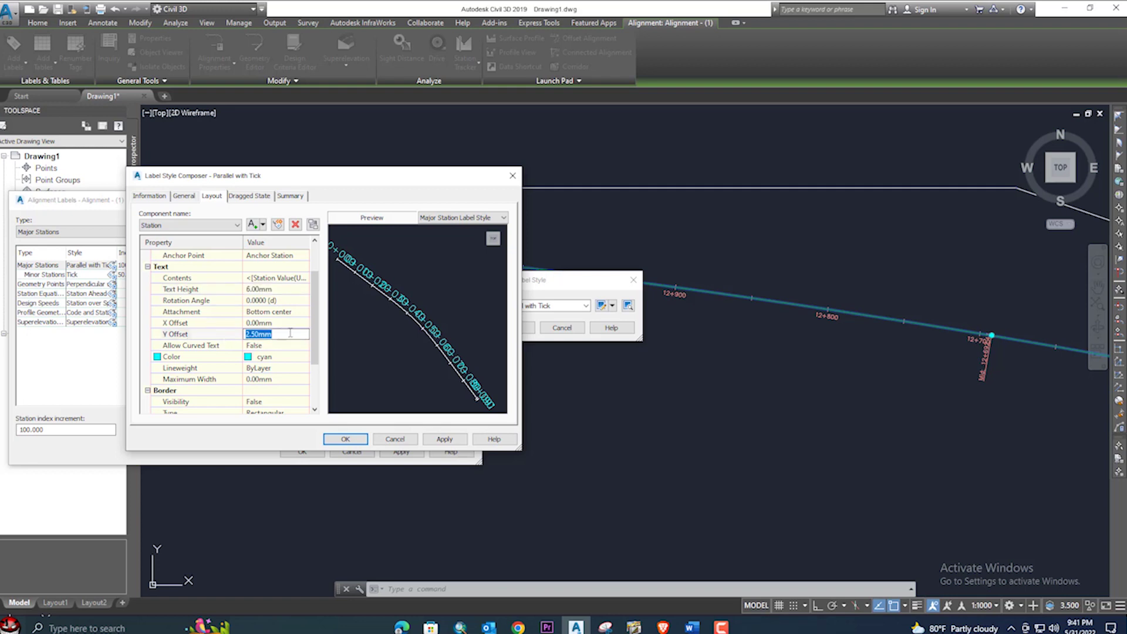
type("4")
left_click(445, 439)
left_click(345, 440)
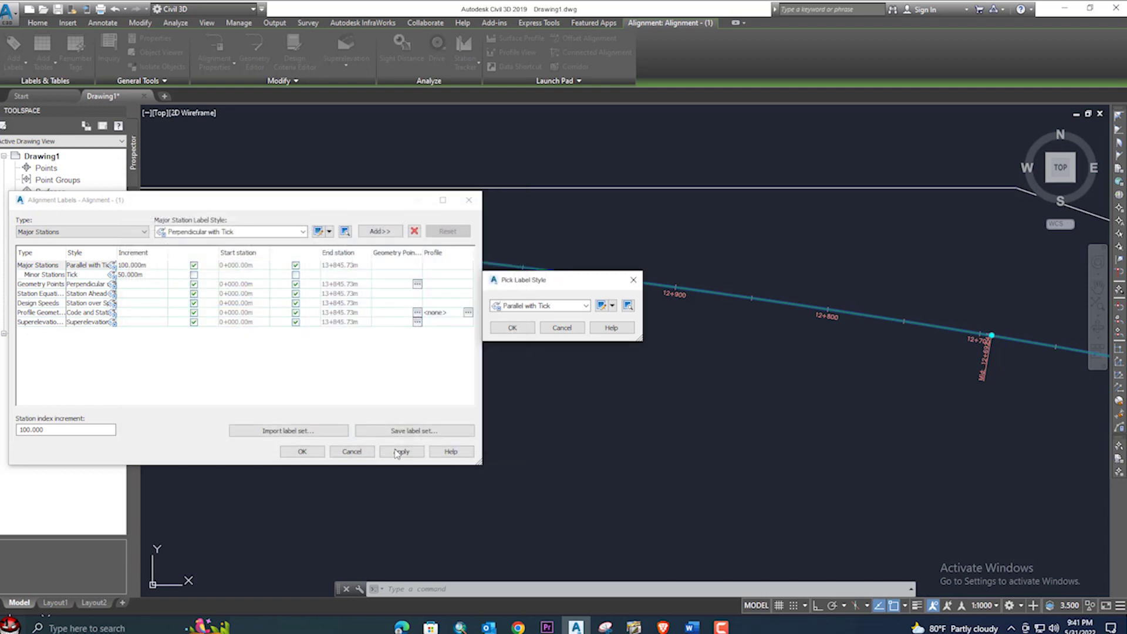
left_click(512, 327)
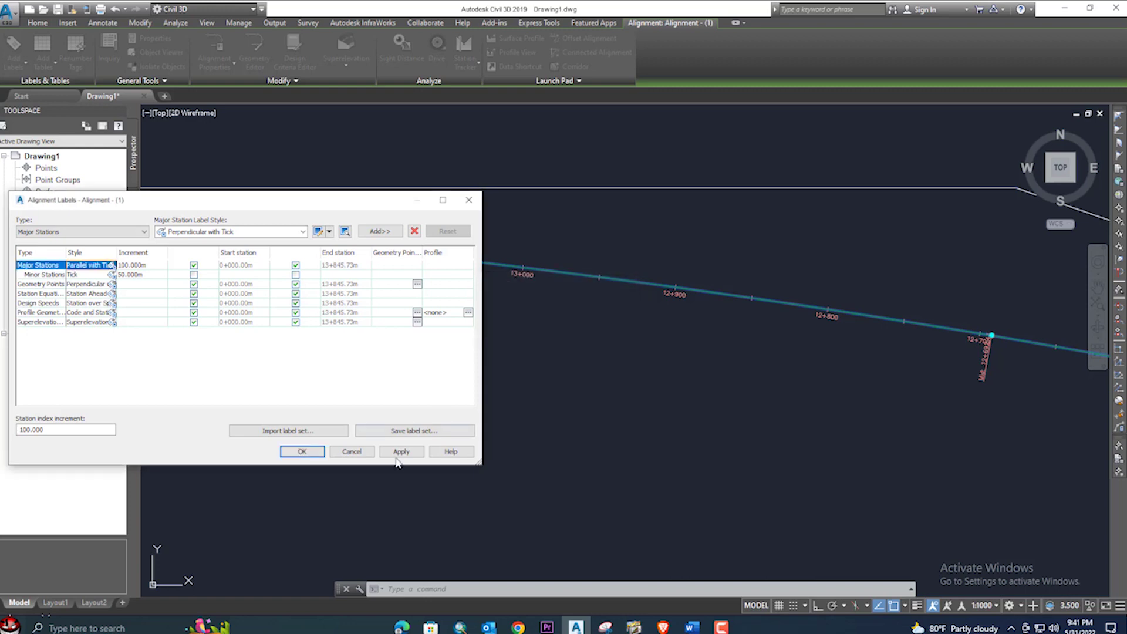
left_click(401, 453)
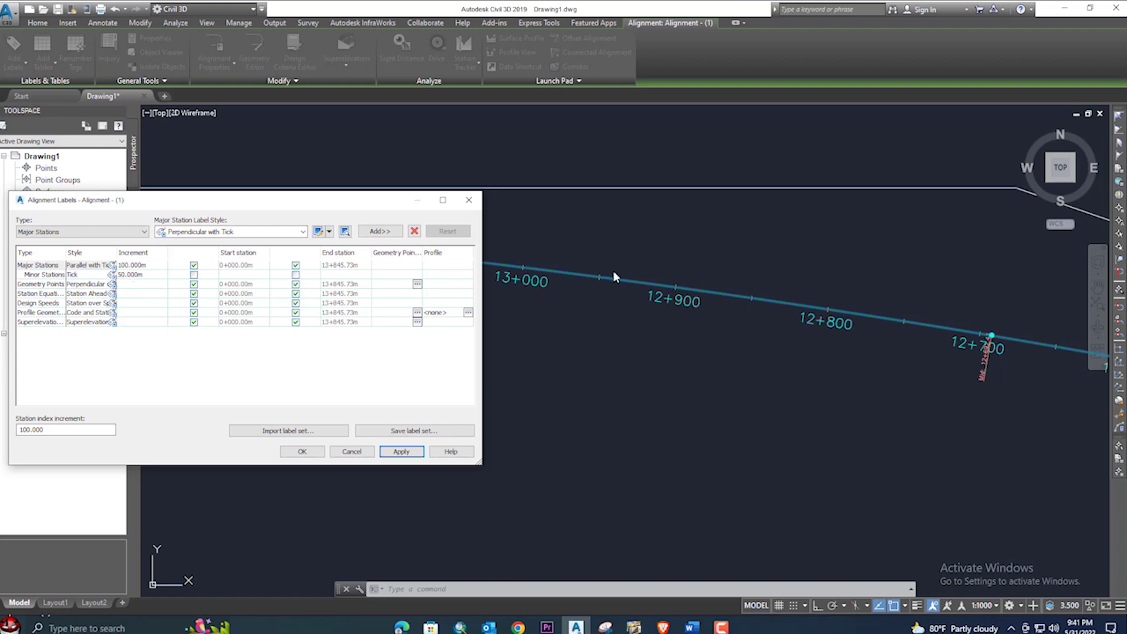
- Open the Tick style for minor station labels, then close its style editor
left_click(110, 274)
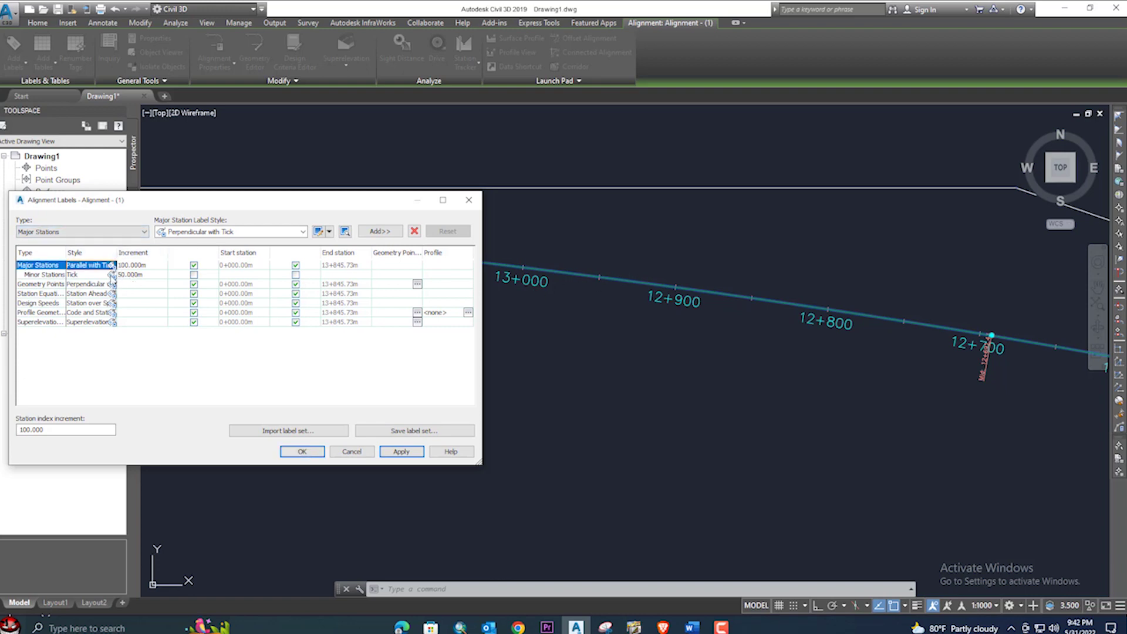
left_click(113, 274)
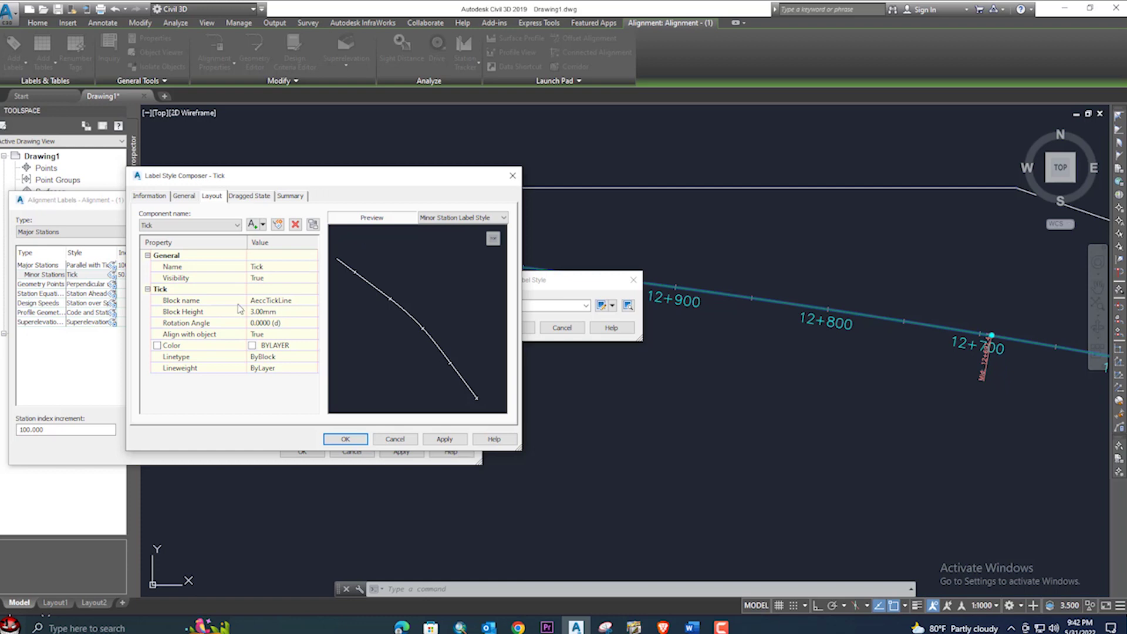
left_click(510, 177)
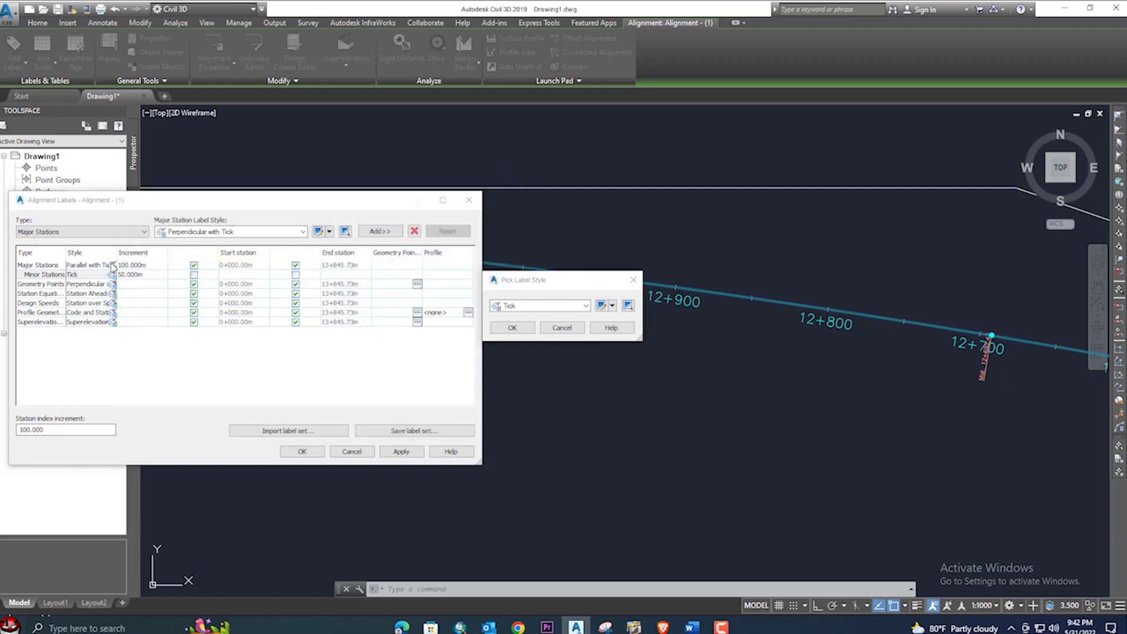
- Keep Tick for minor stations and reopen the Parallel with Tick major style for editing
left_click(514, 328)
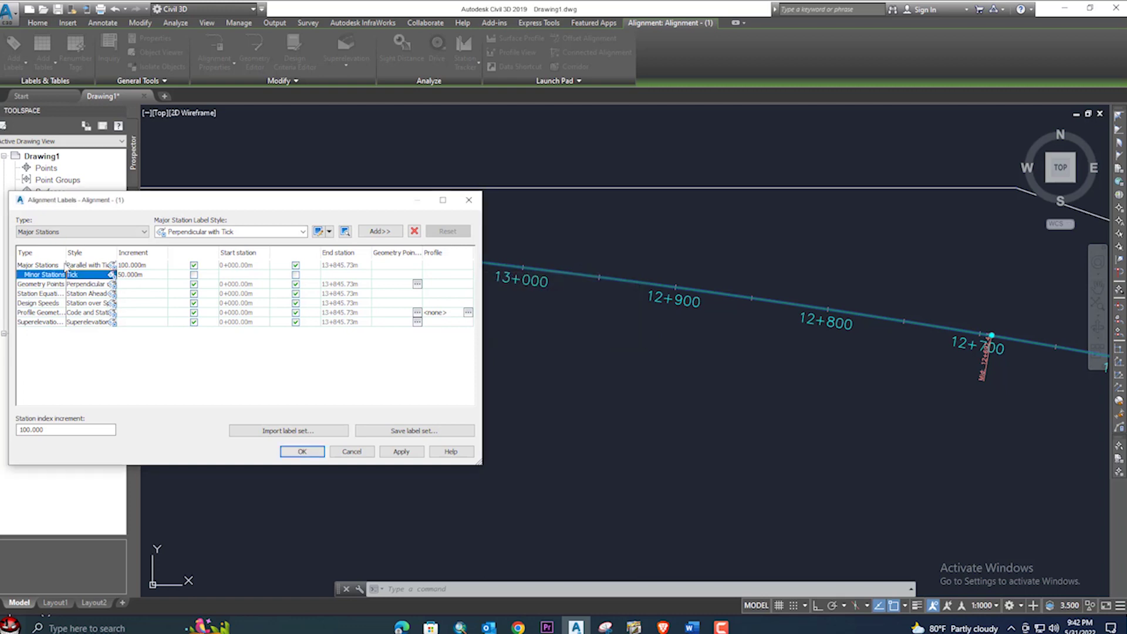
left_click(113, 266)
left_click(114, 266)
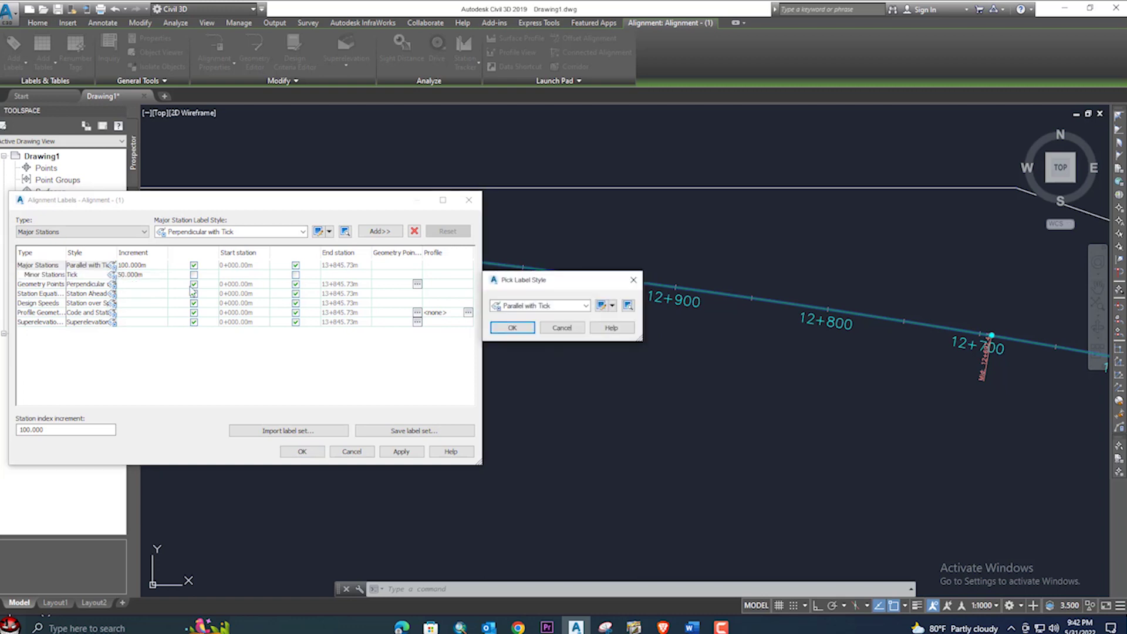
left_click(601, 307)
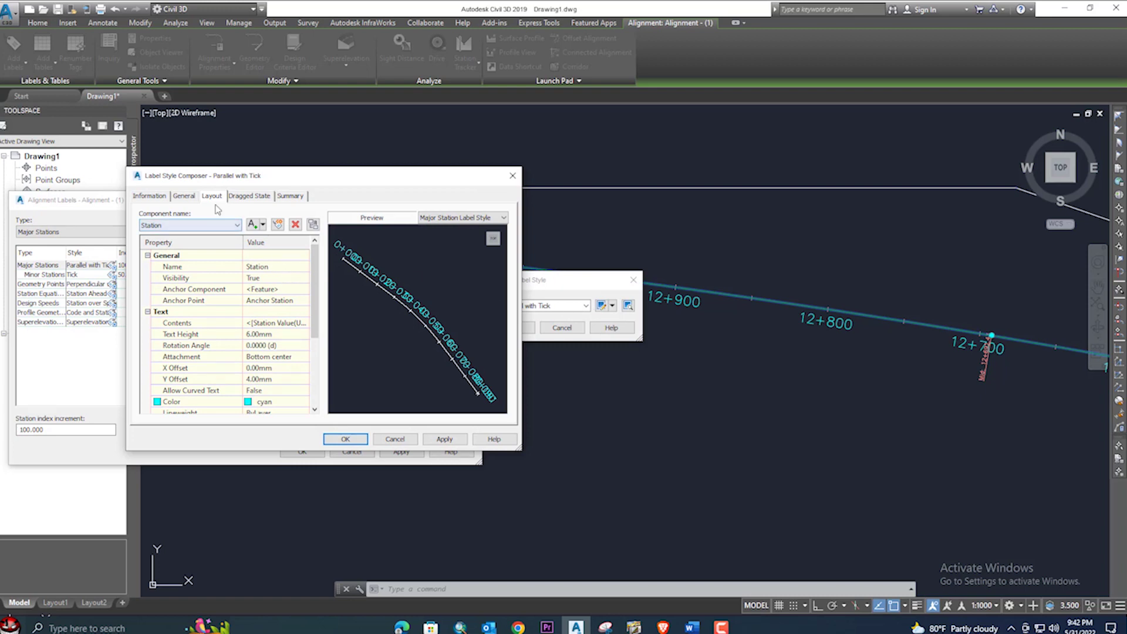
- Review the style's General, Information and Dragged State tabs, then return to Layout
left_click(186, 196)
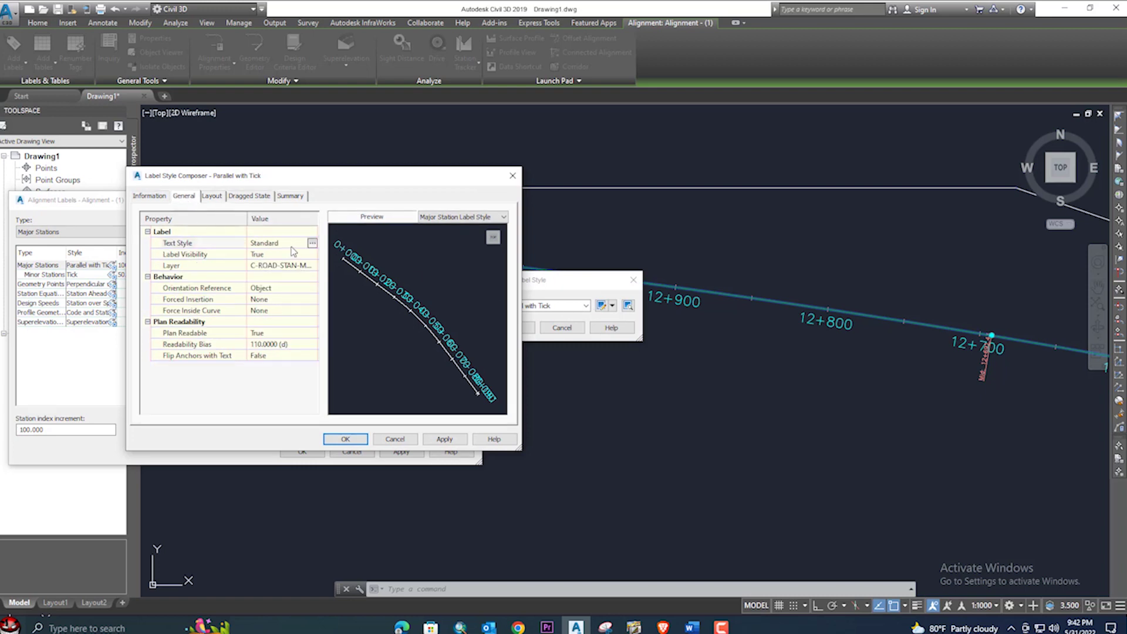
left_click(312, 243)
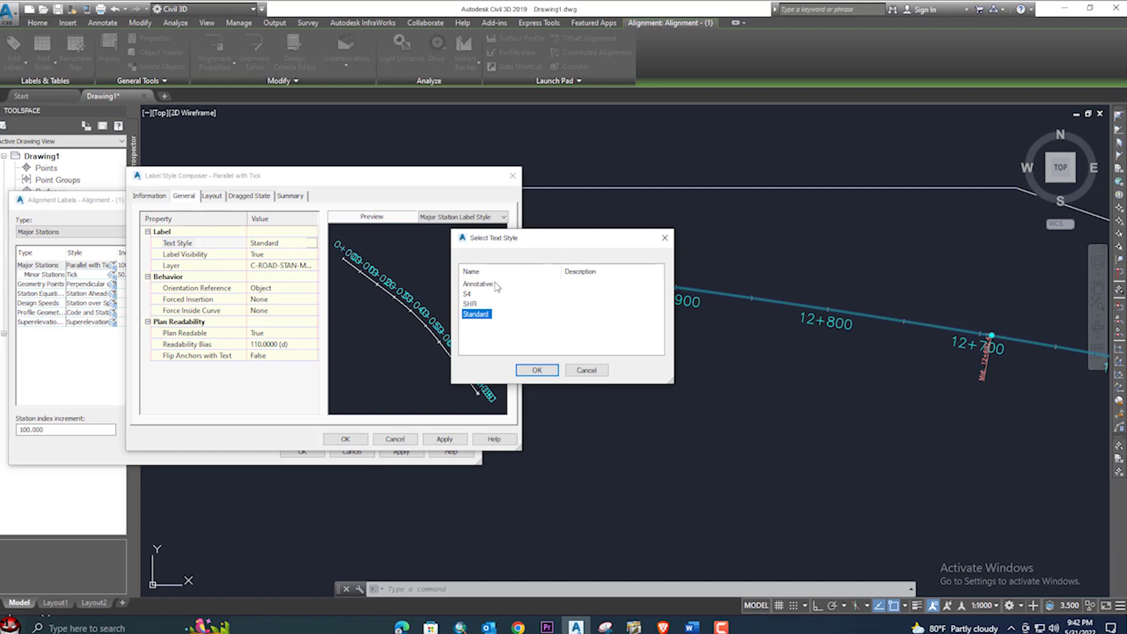
left_click(664, 238)
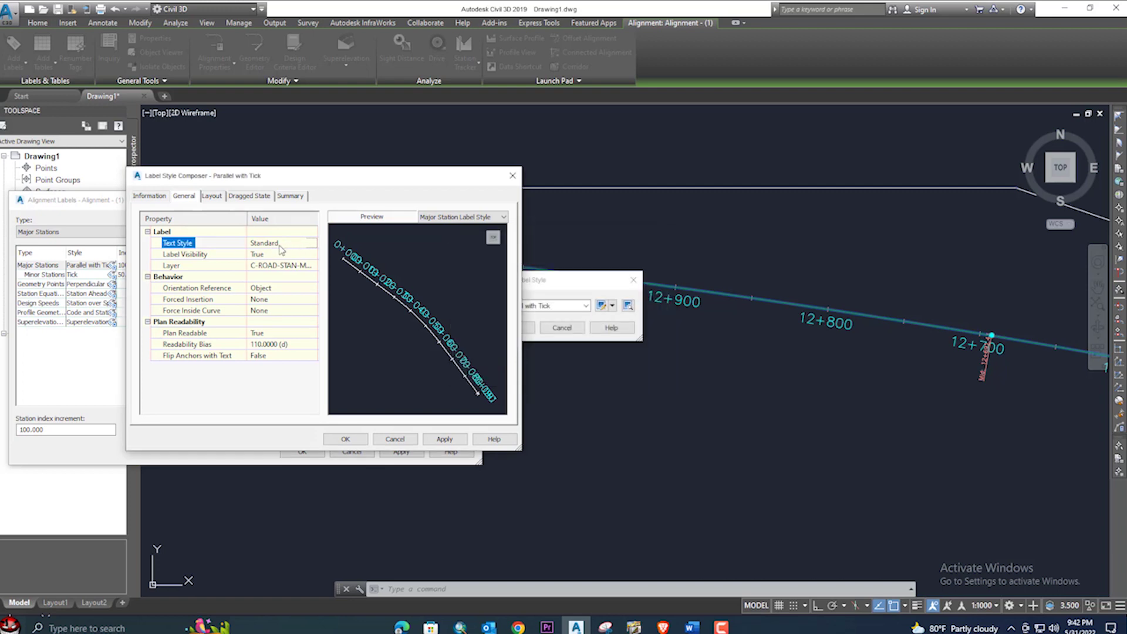
left_click(151, 198)
left_click(191, 199)
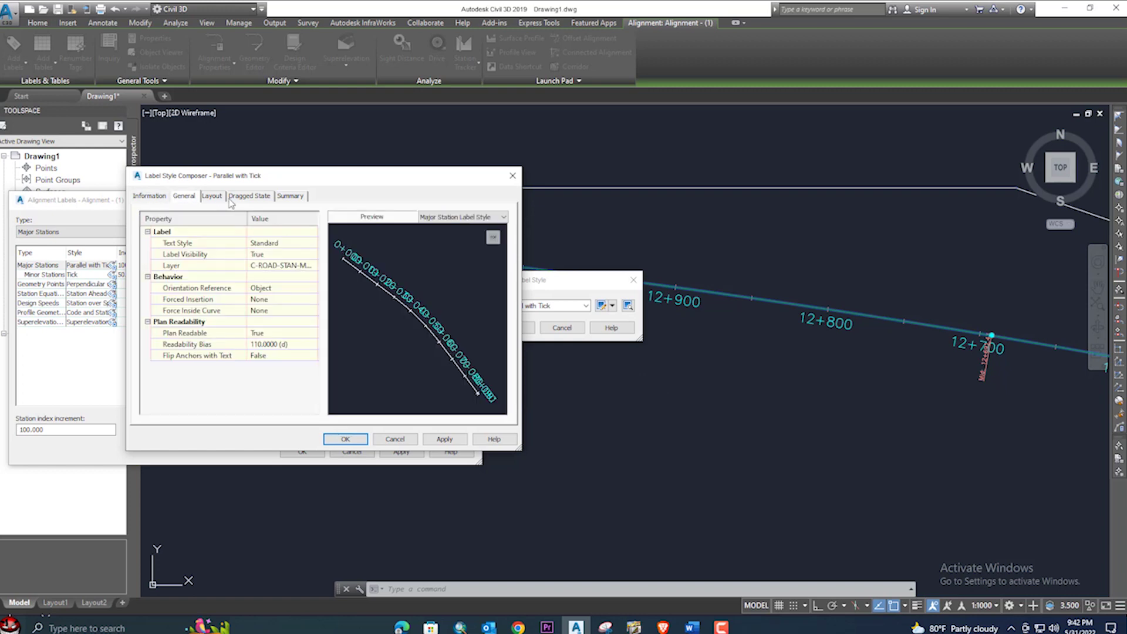
left_click(248, 196)
left_click(296, 196)
left_click(254, 198)
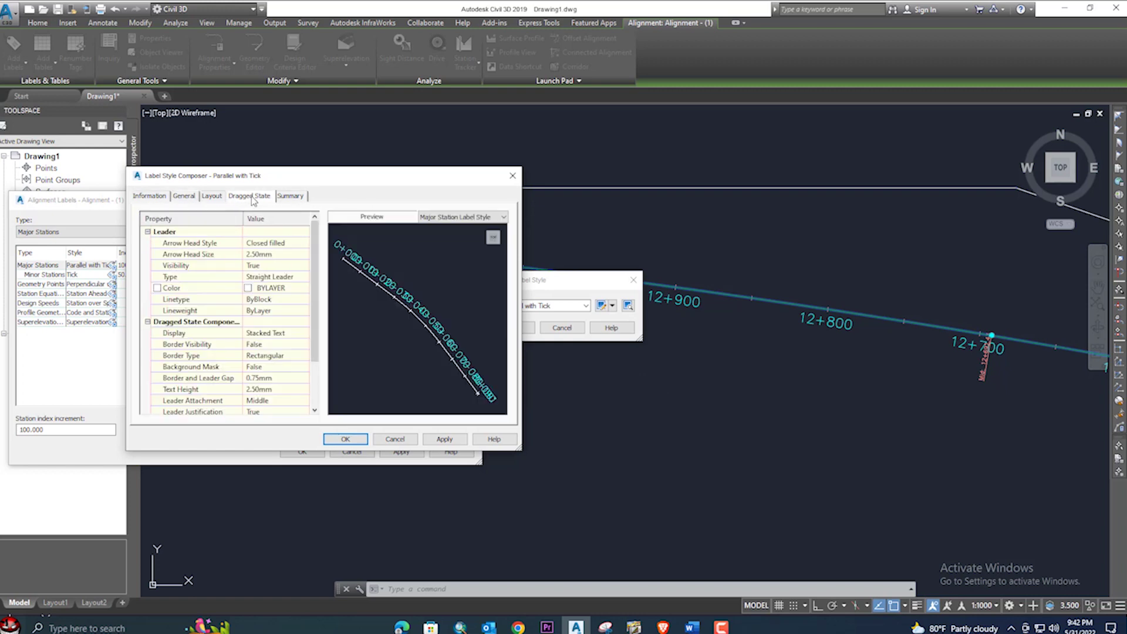
left_click(214, 199)
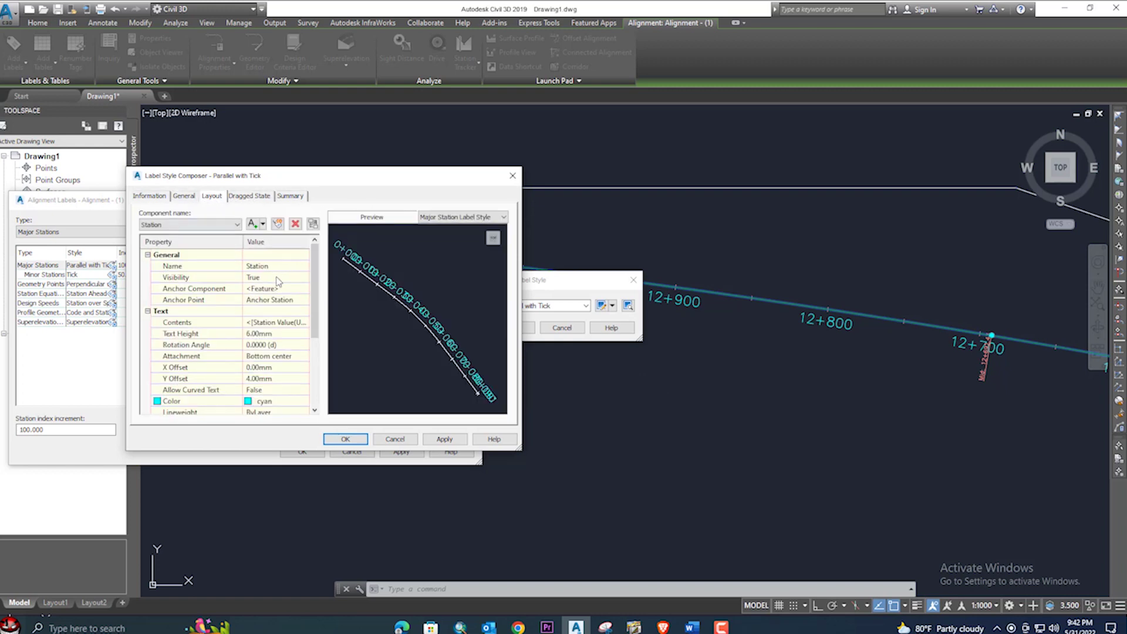
scroll(273, 291, "down", 1)
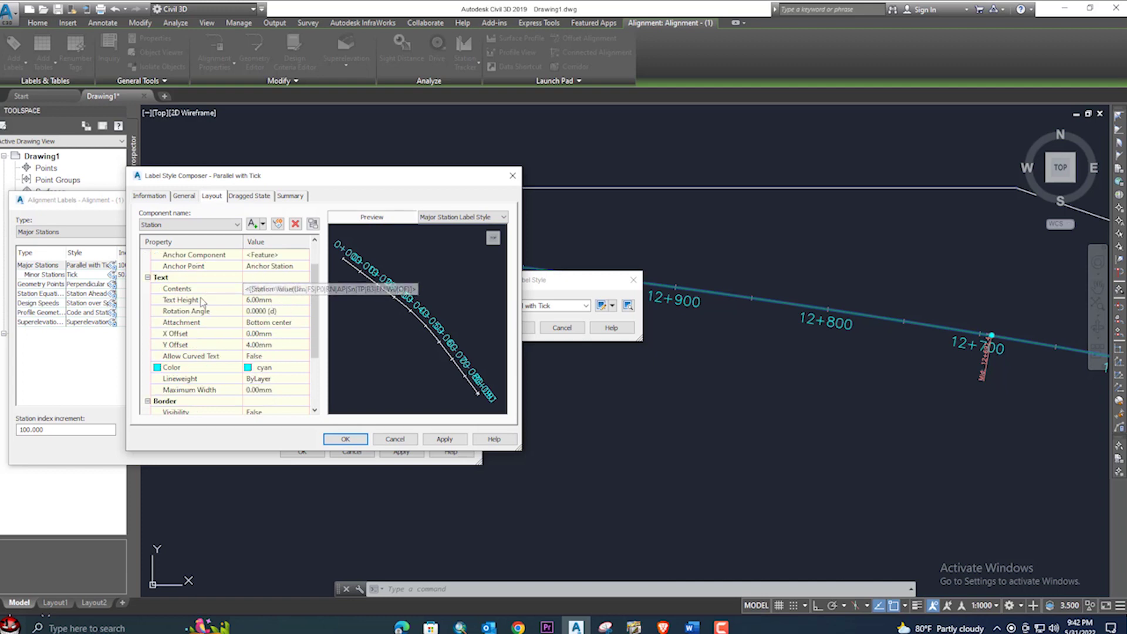
- Add the Design Speed property to the major station label contents and apply it
left_click(307, 289)
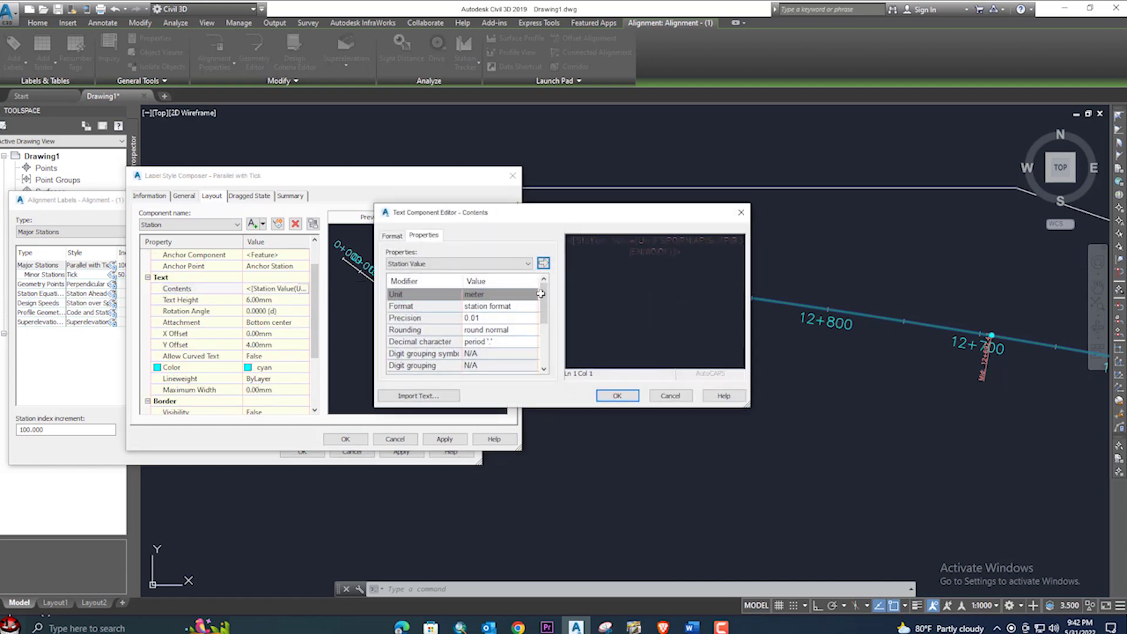
left_click(405, 263)
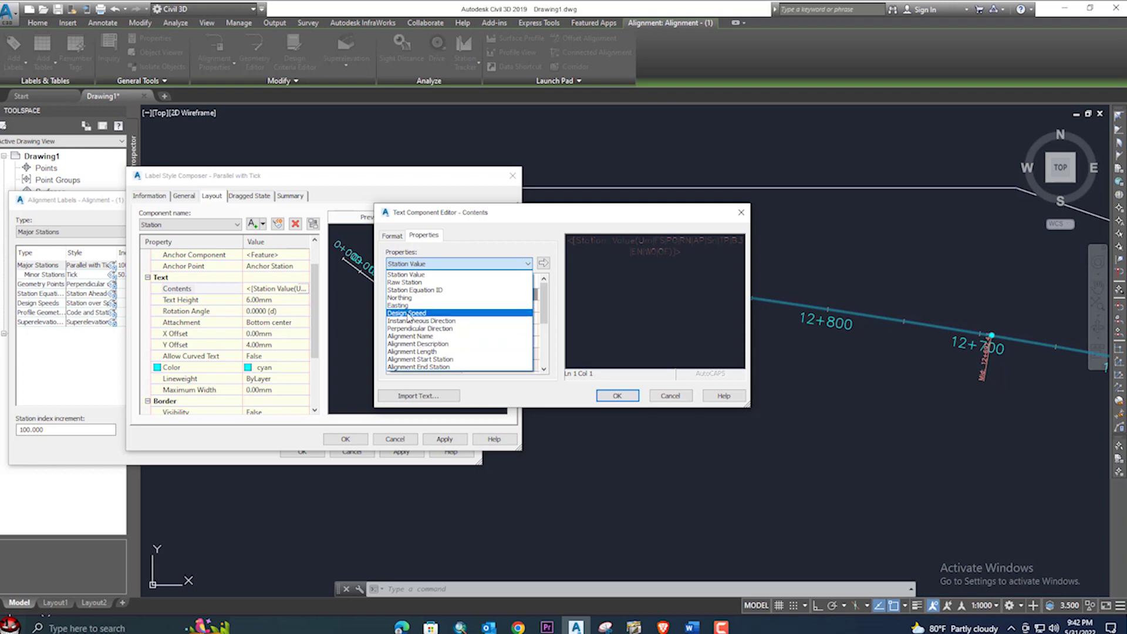
left_click(418, 314)
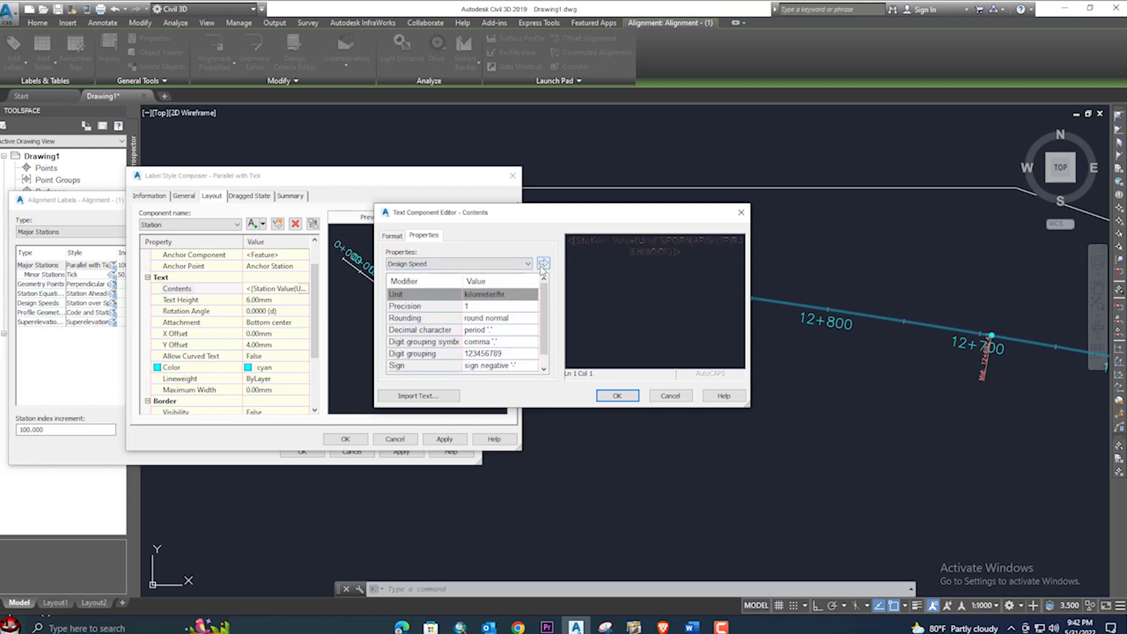
left_click(543, 264)
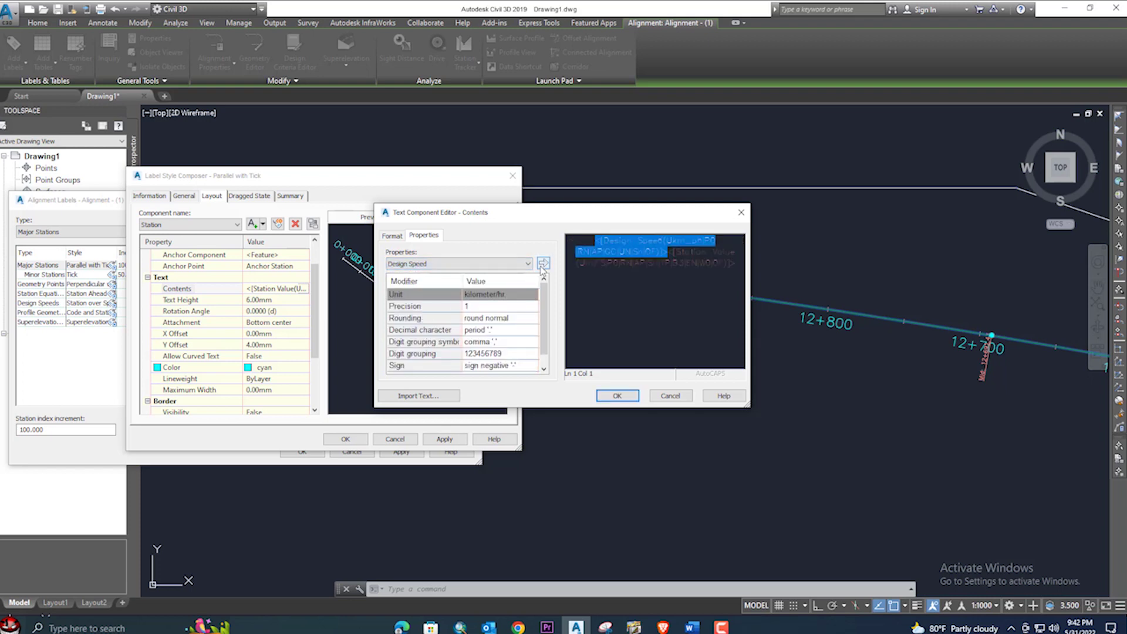
left_click(617, 396)
left_click(444, 439)
left_click(345, 439)
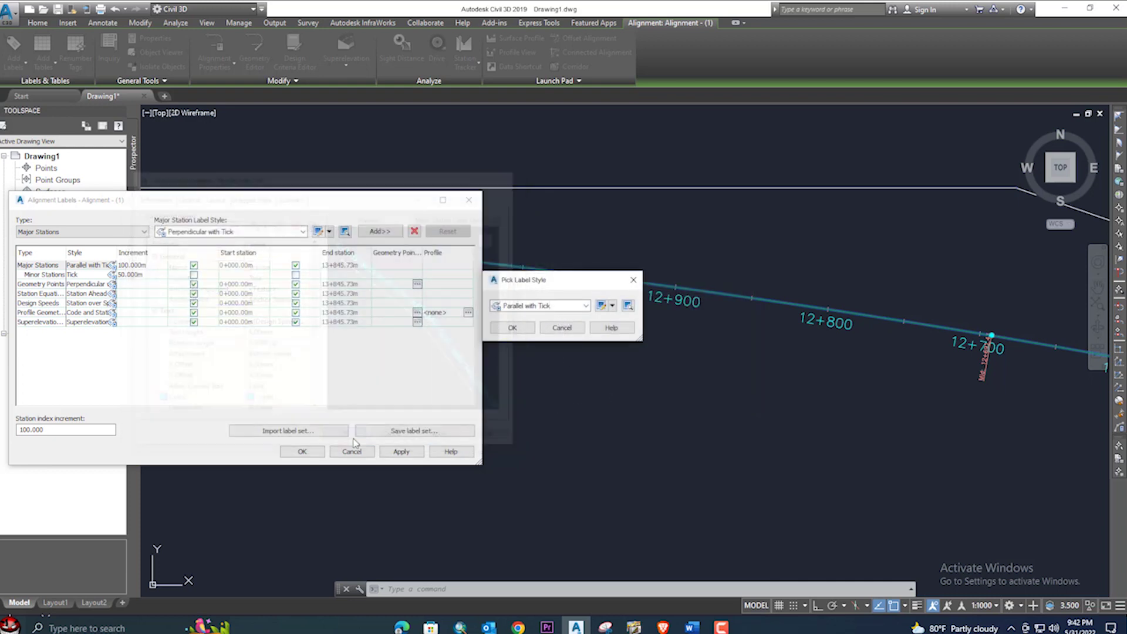
left_click(514, 327)
left_click(401, 451)
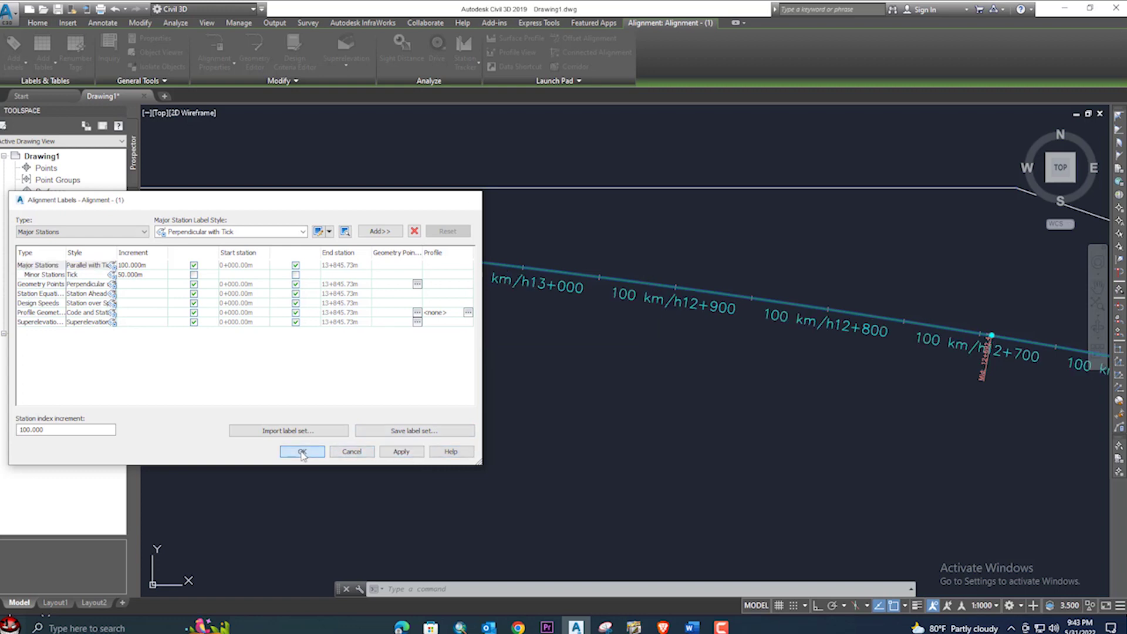
- Close Alignment Labels, inspect the alignment start, and undo the label edit
left_click(301, 451)
scroll(573, 282, "up", 2)
scroll(460, 281, "down", 2)
scroll(463, 274, "down", 2)
mouse_move(478, 272)
middle_mouse_down()
mouse_move(548, 310)
mouse_move(420, 319)
mouse_move(689, 344)
middle_mouse_up()
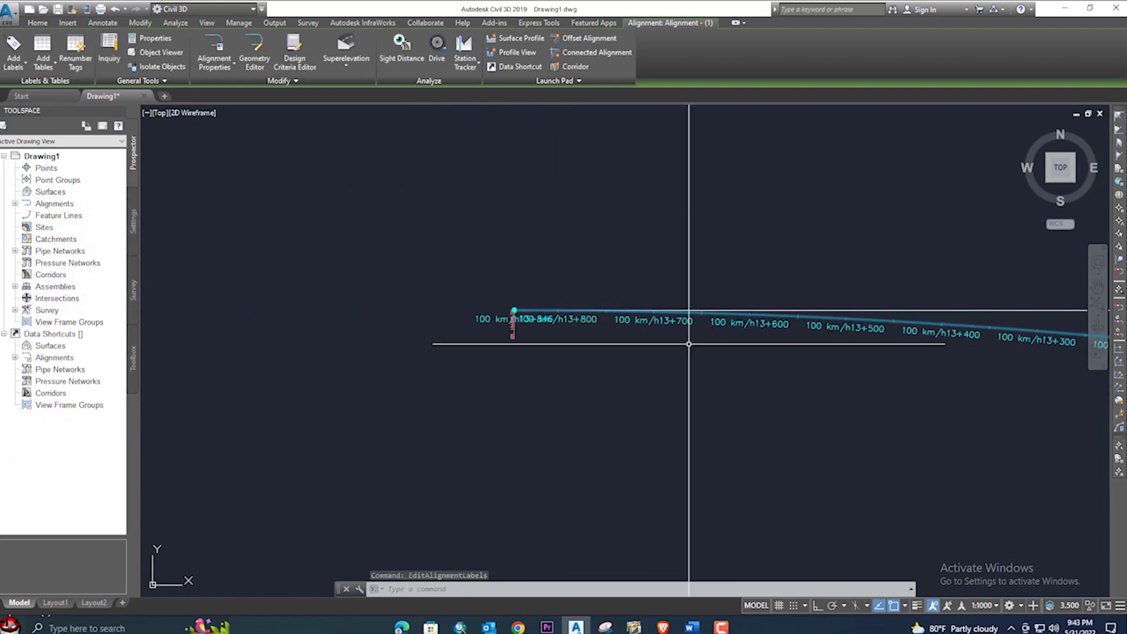
scroll(584, 331, "up", 3)
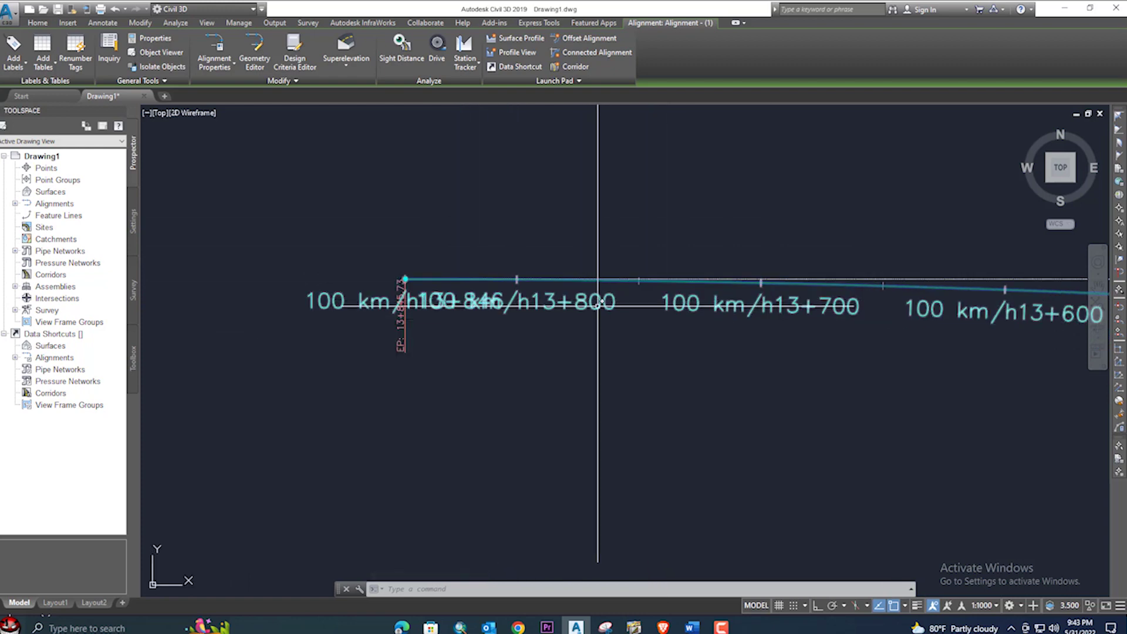
key("ctrl+z")
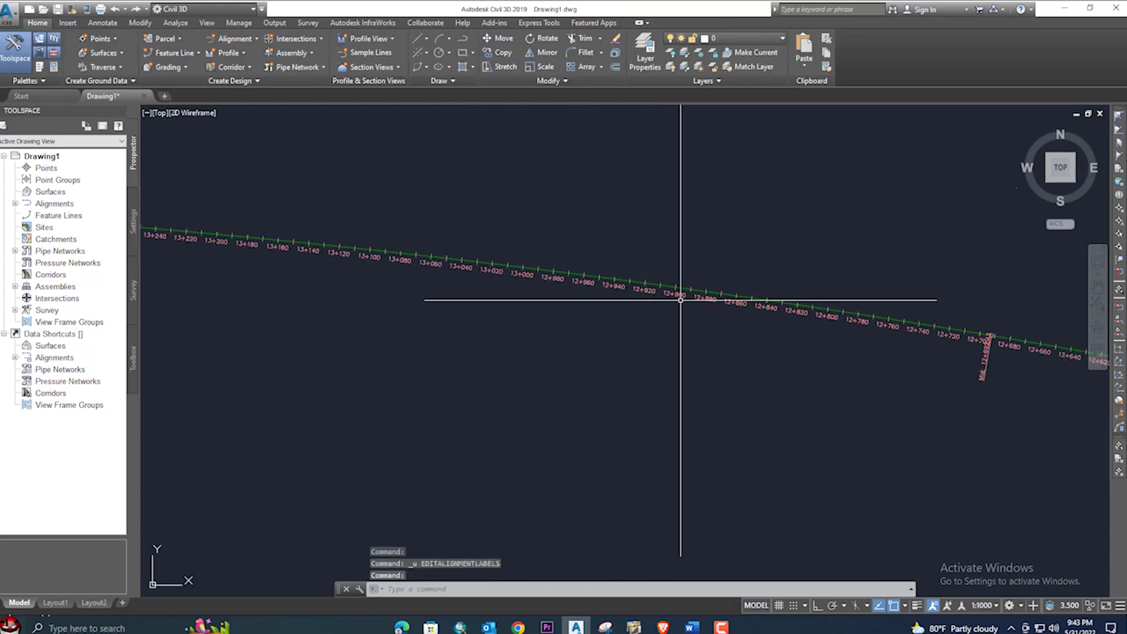